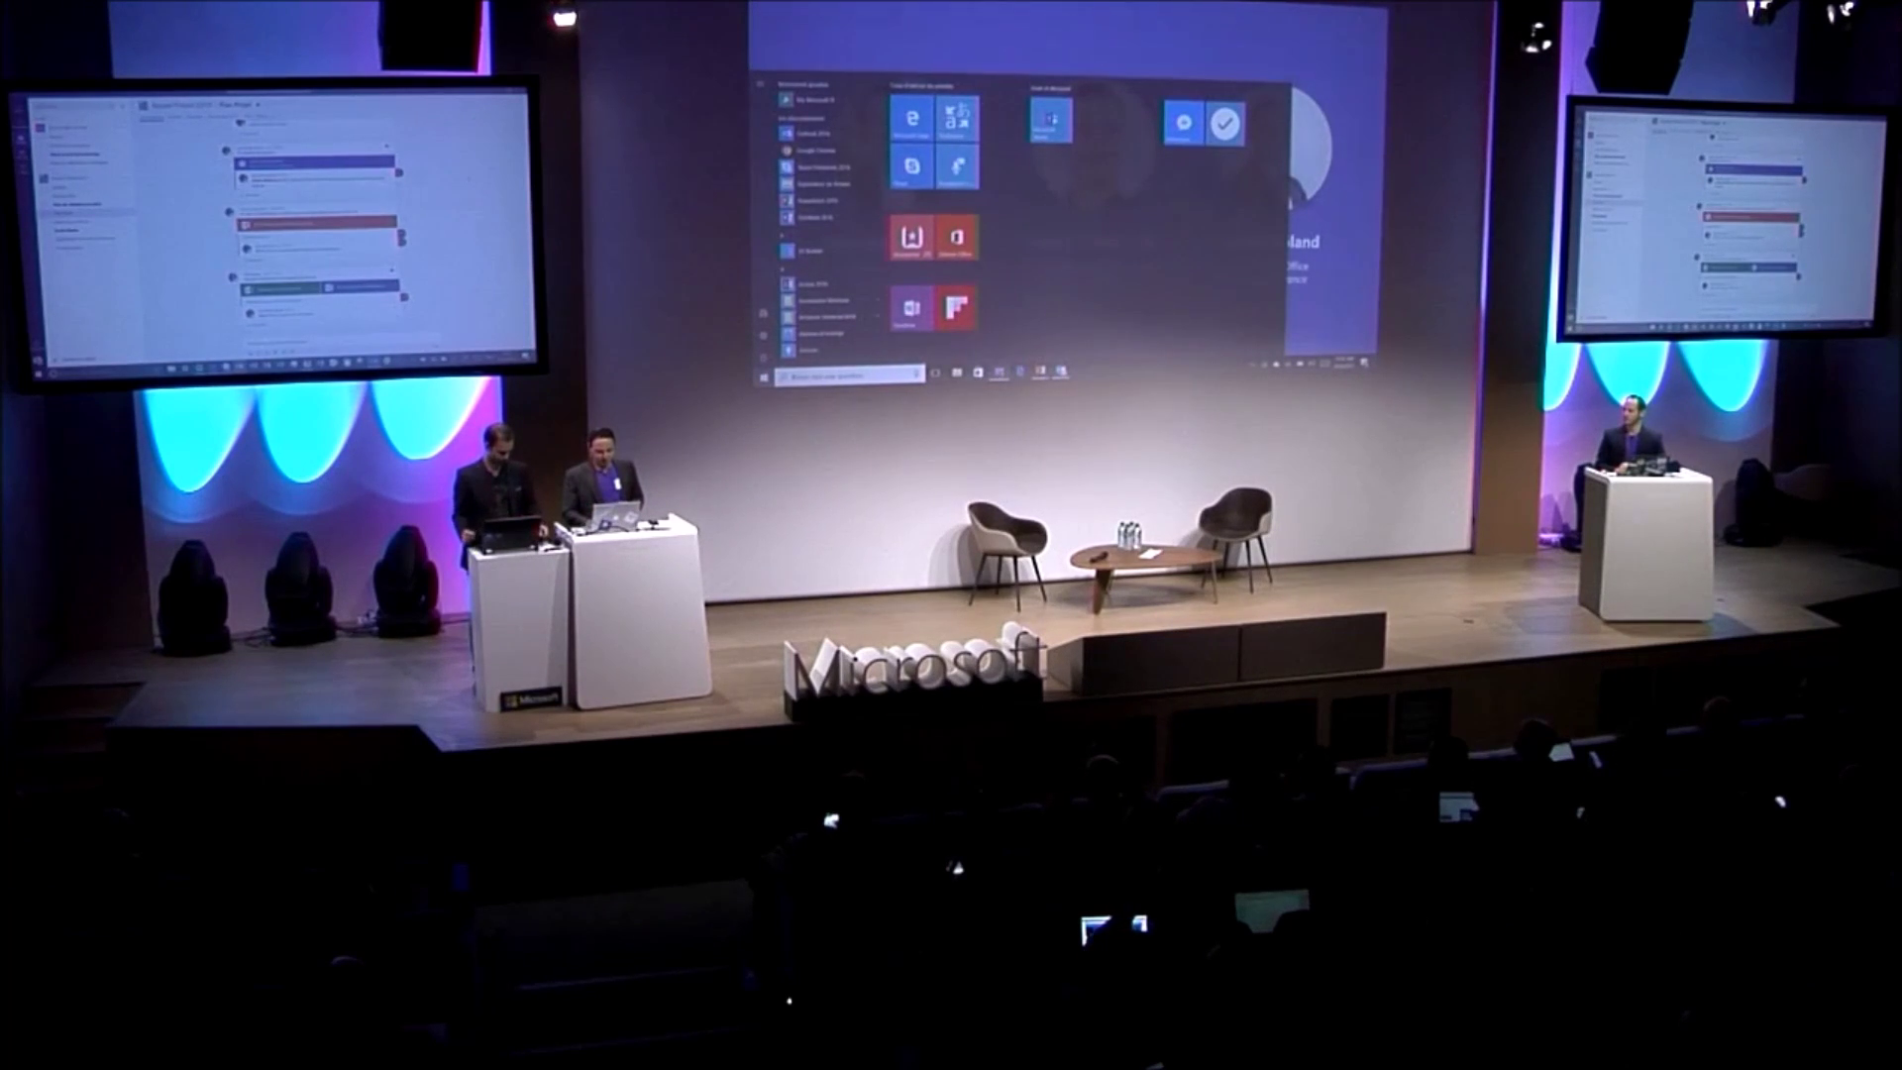
{"action": "mouse_move", "coordinate": [978, 372]}
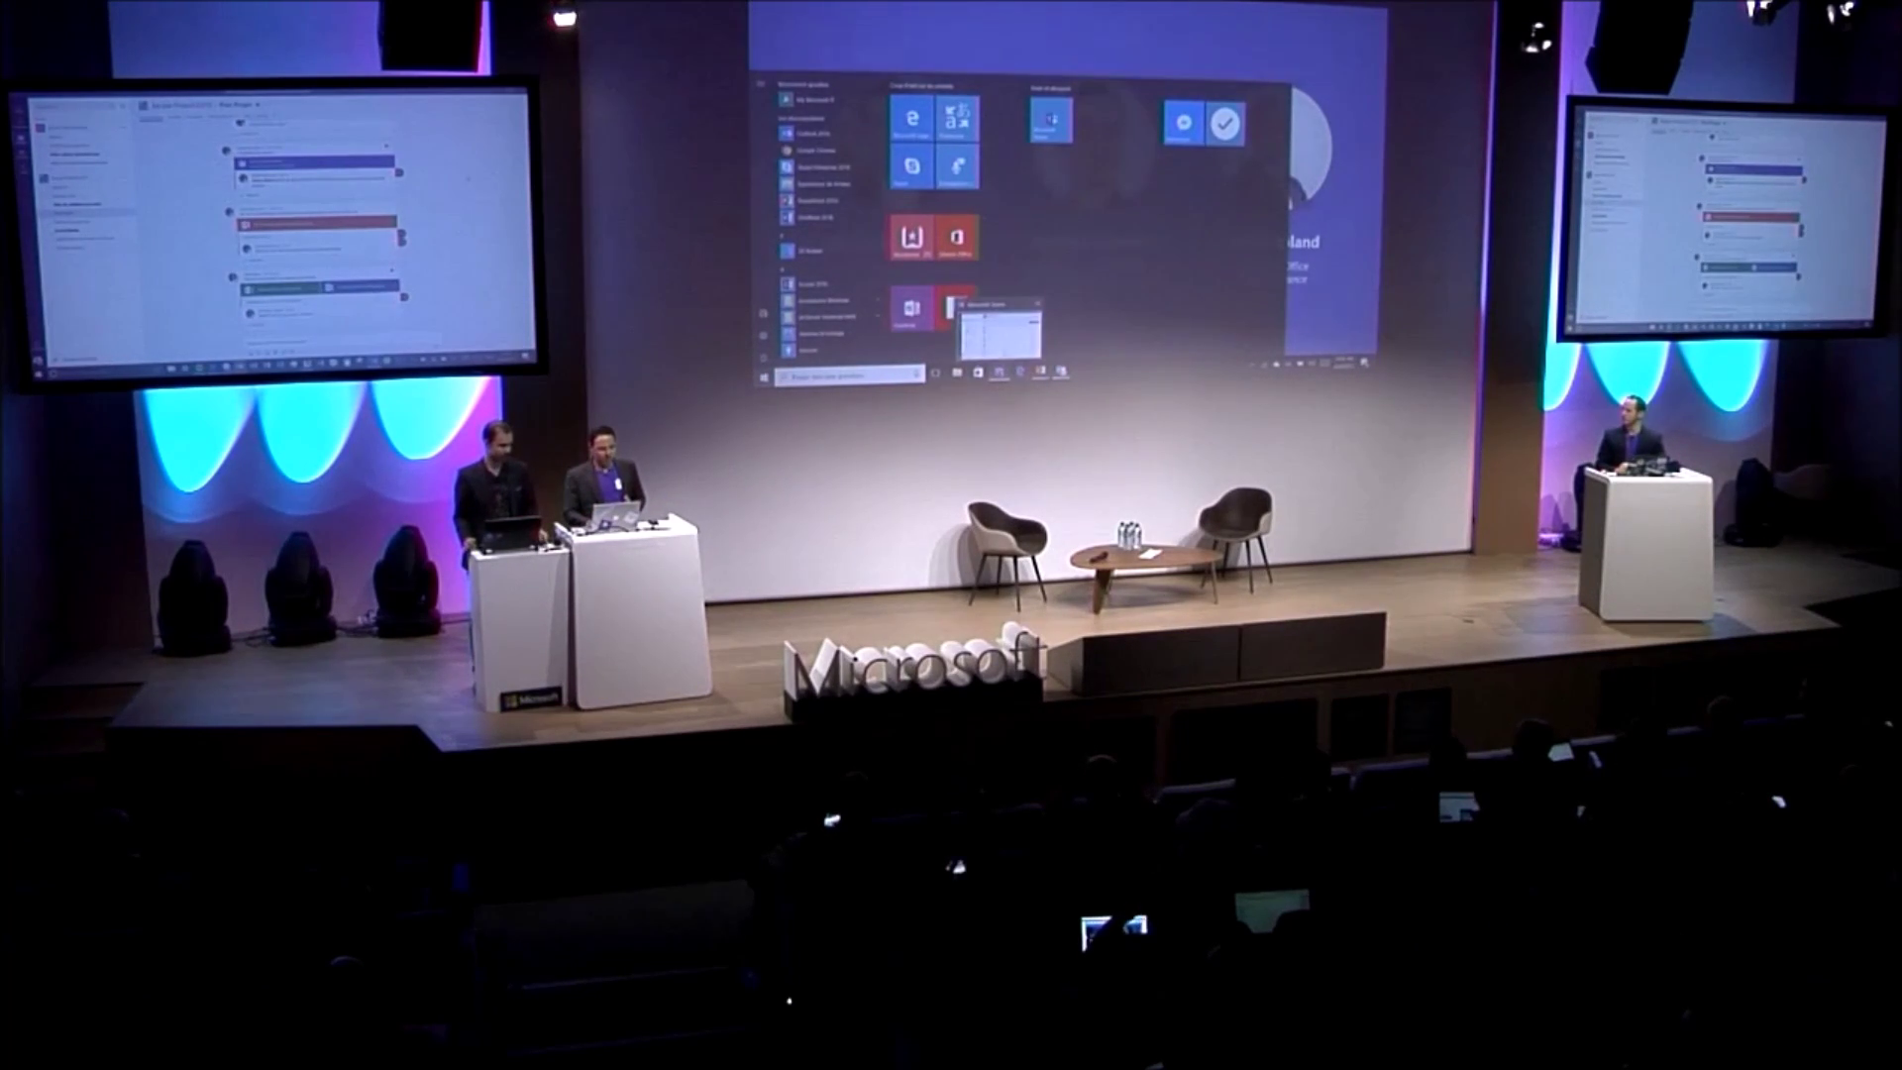
{"action": "left_click", "coordinate": [999, 332]}
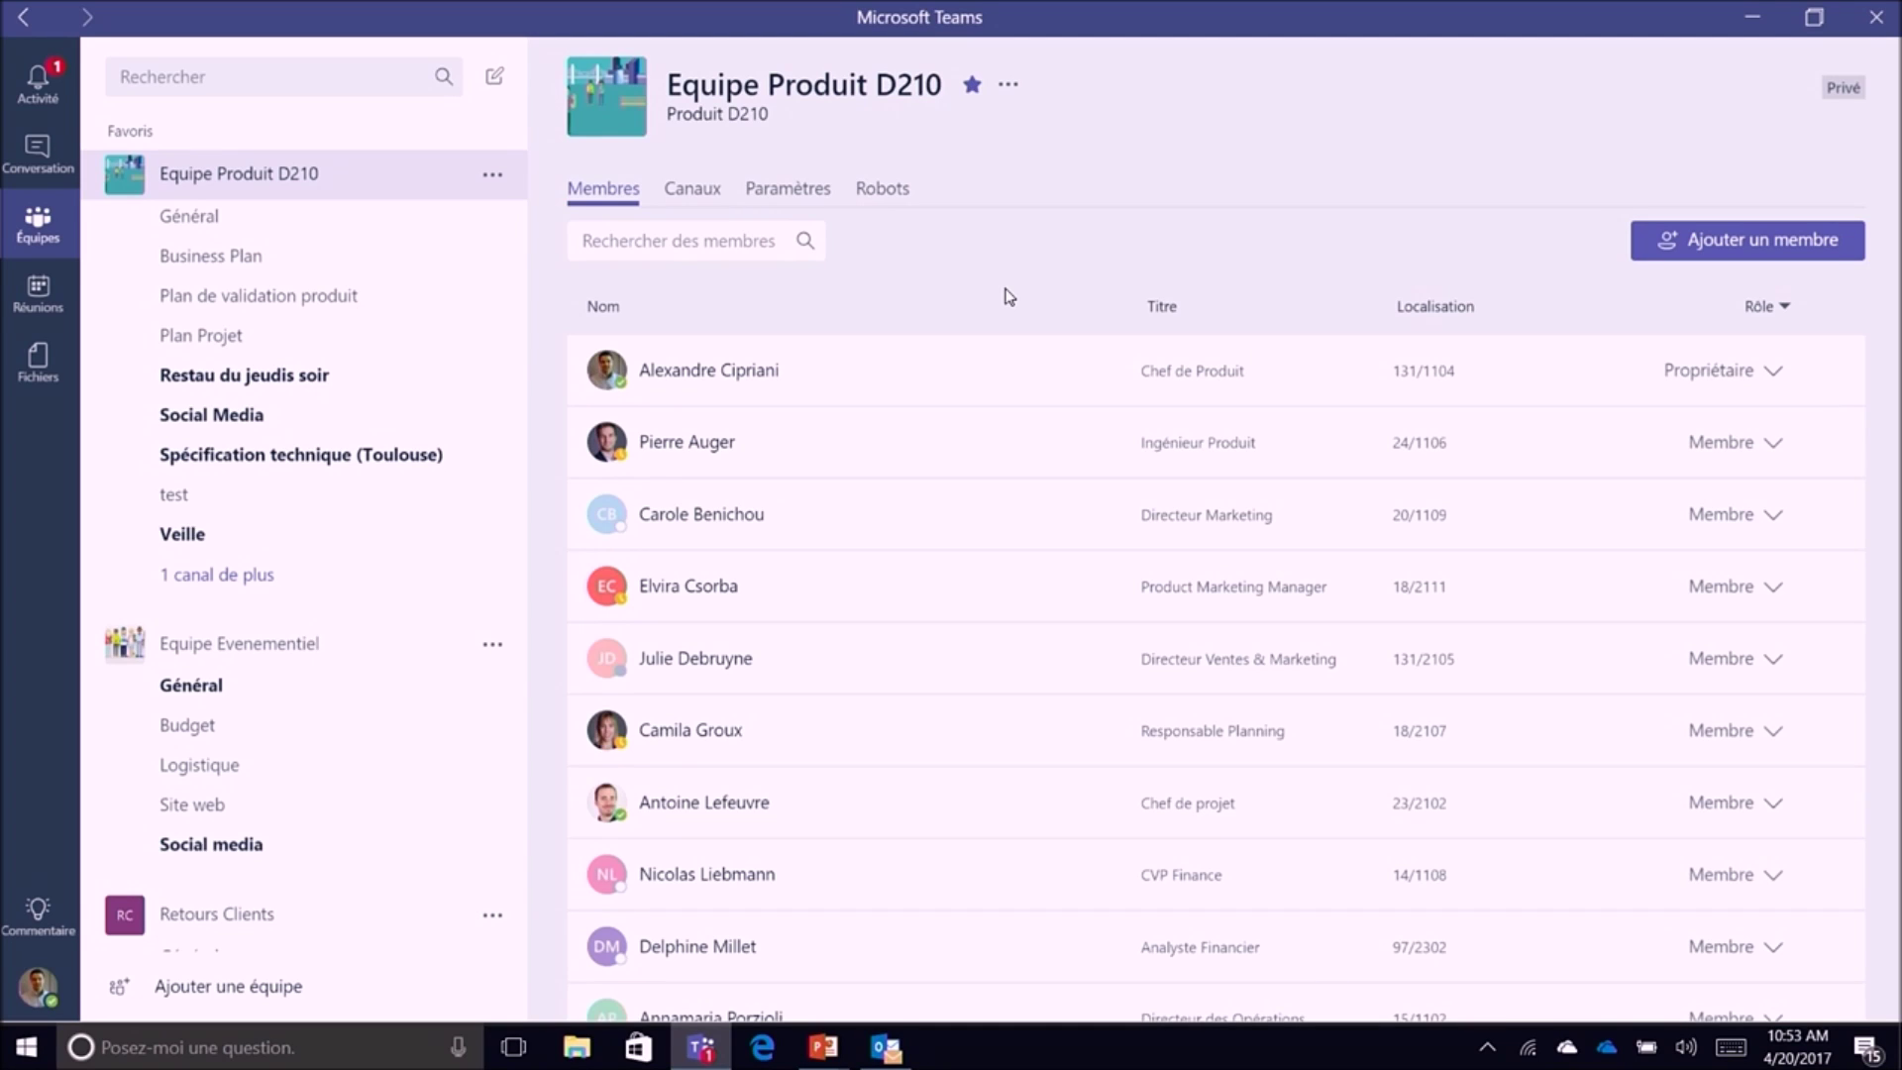
Step: Look through the member list of the Equipe Produit D210 team and read the conversations in its Plan Projet channel
{"action": "scroll", "coordinate": [1219, 673], "scroll_direction": "down", "scroll_amount": 3}
{"action": "scroll", "coordinate": [1219, 674], "scroll_direction": "up", "scroll_amount": 3}
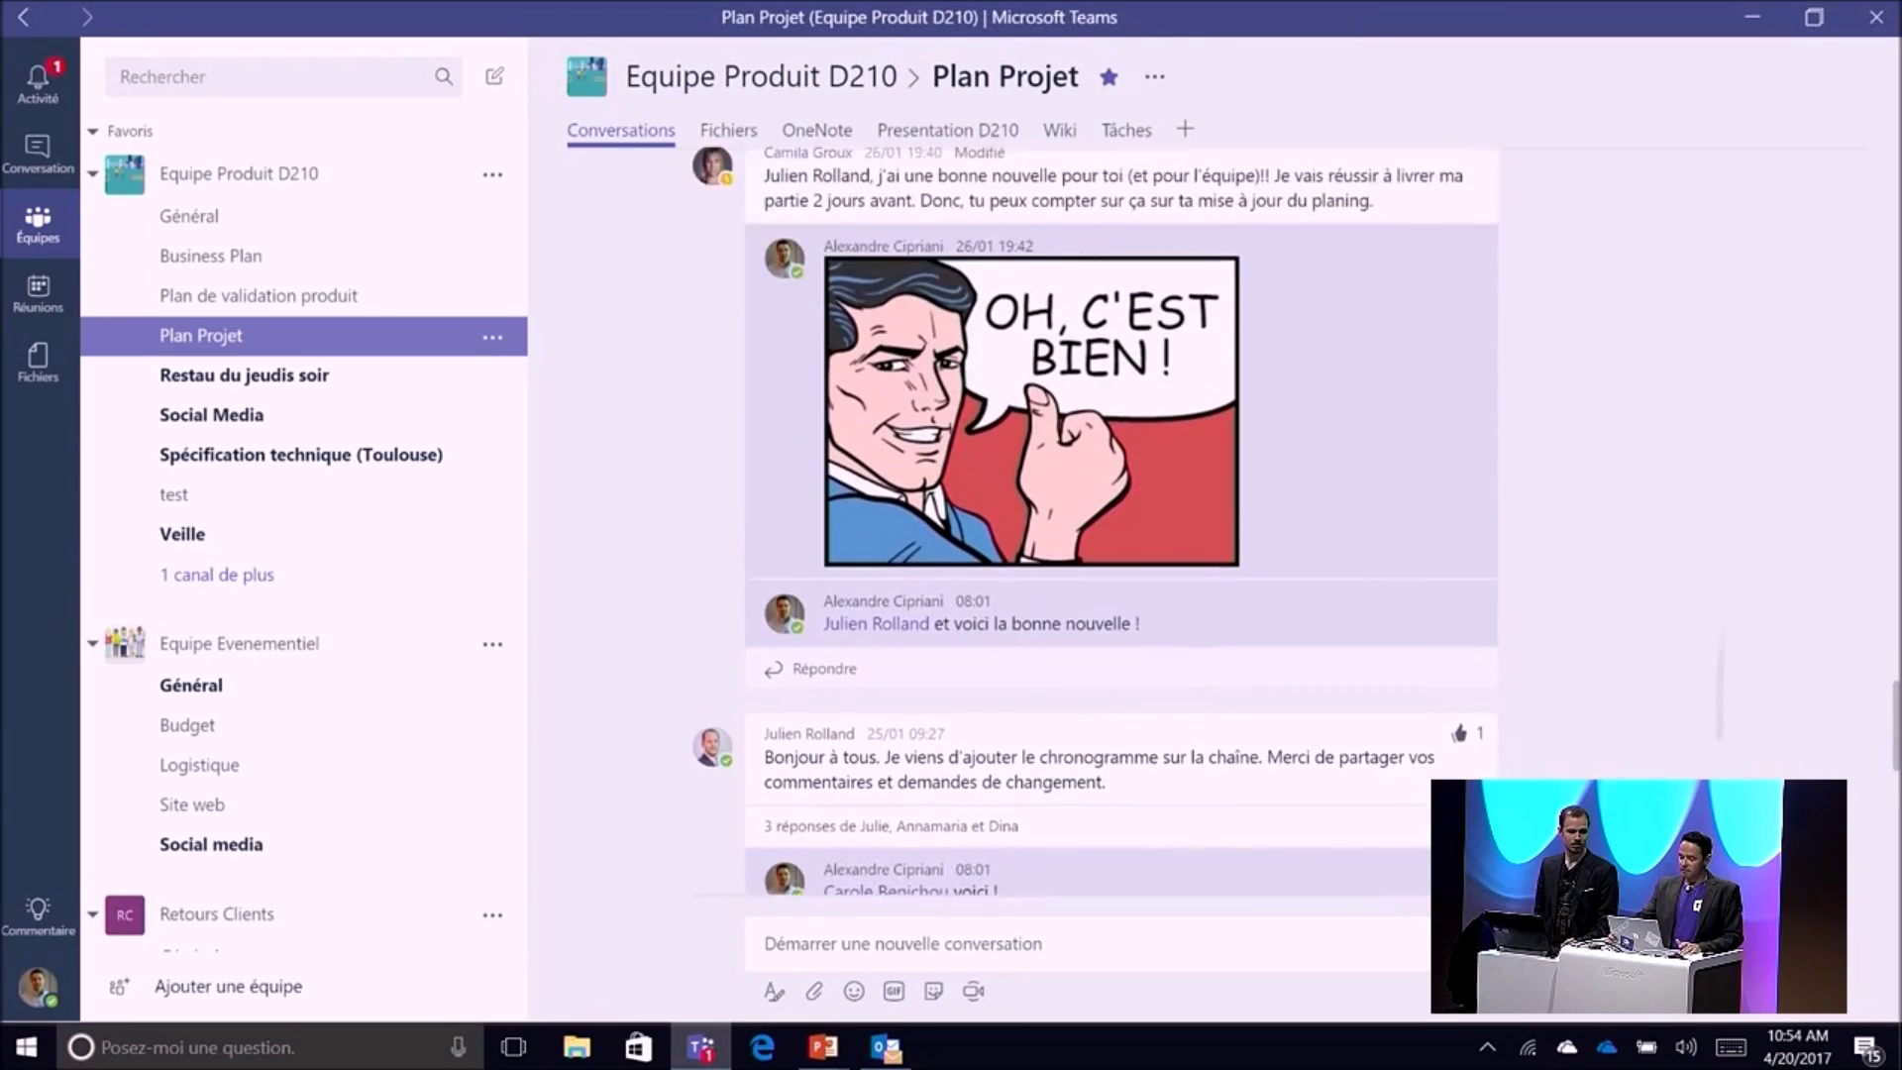
{"action": "scroll", "coordinate": [1204, 520], "scroll_direction": "up", "scroll_amount": 5}
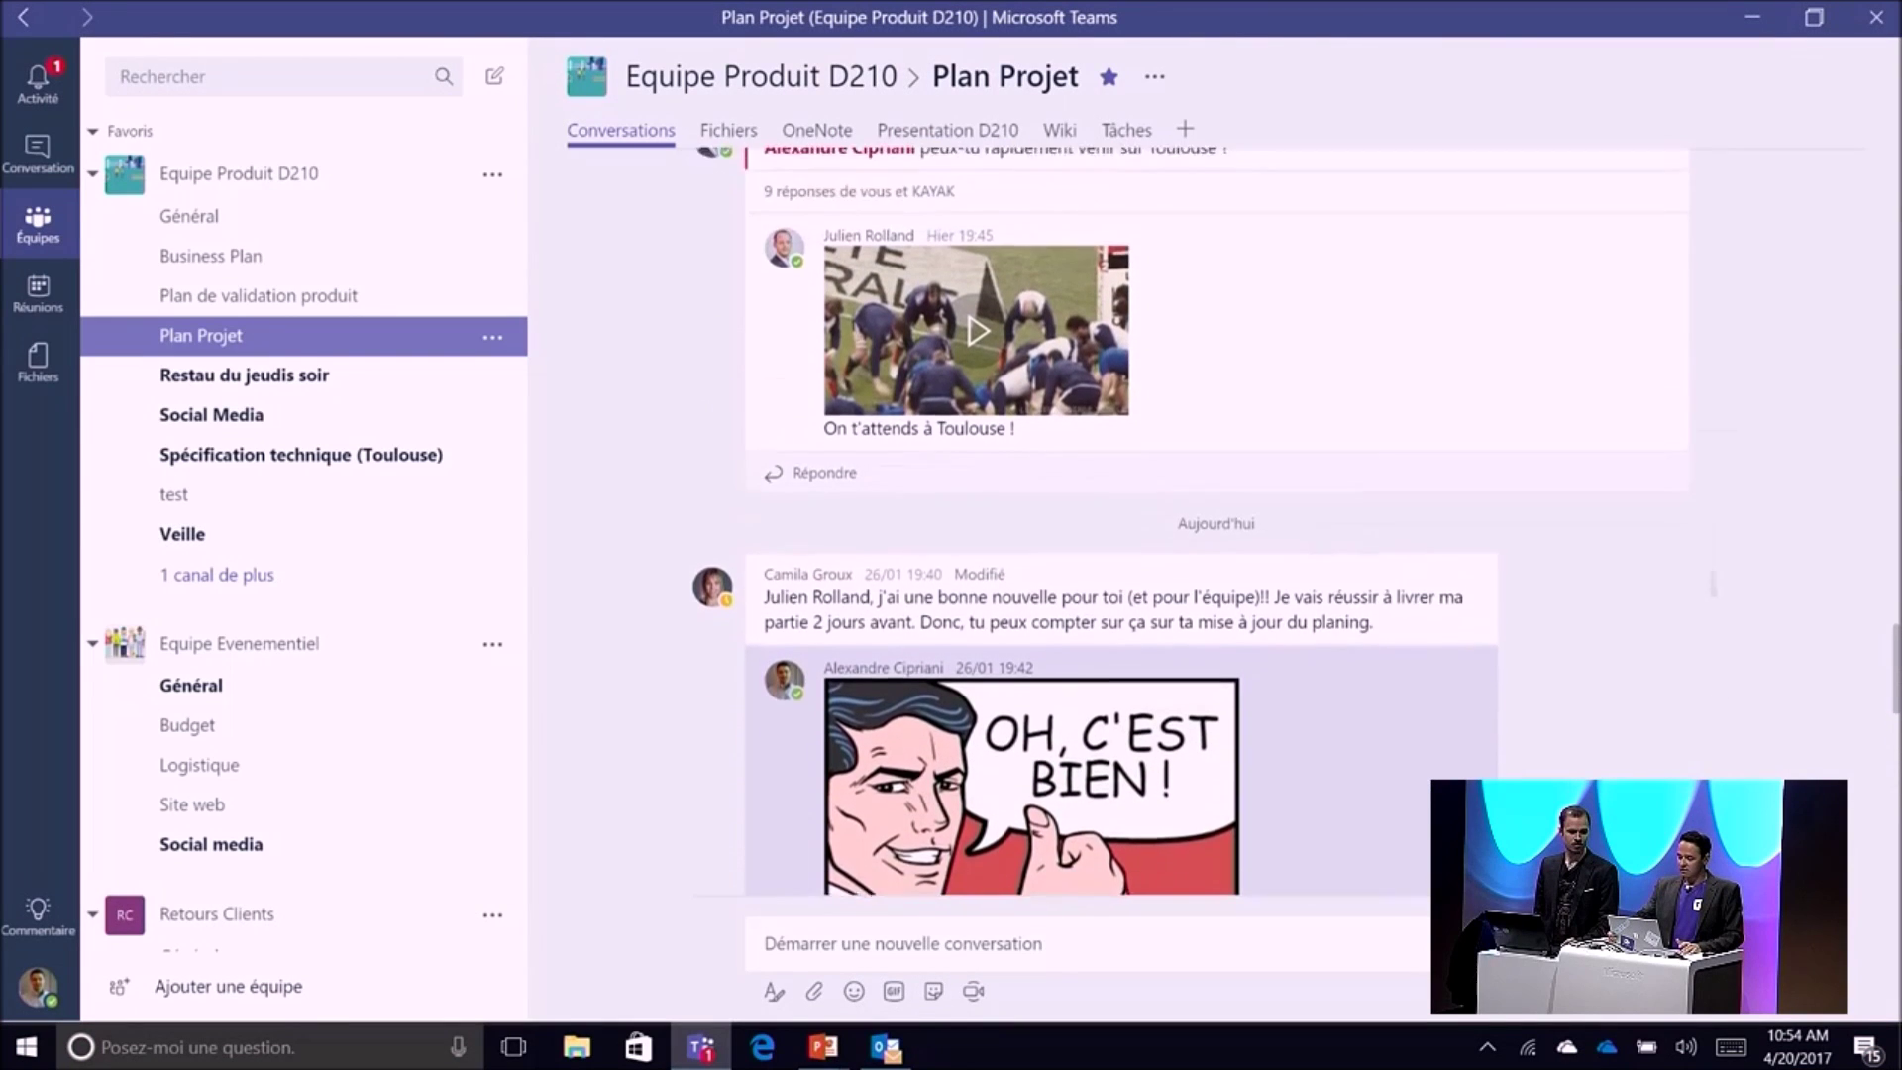
{"action": "scroll", "coordinate": [1120, 520], "scroll_direction": "down", "scroll_amount": 10}
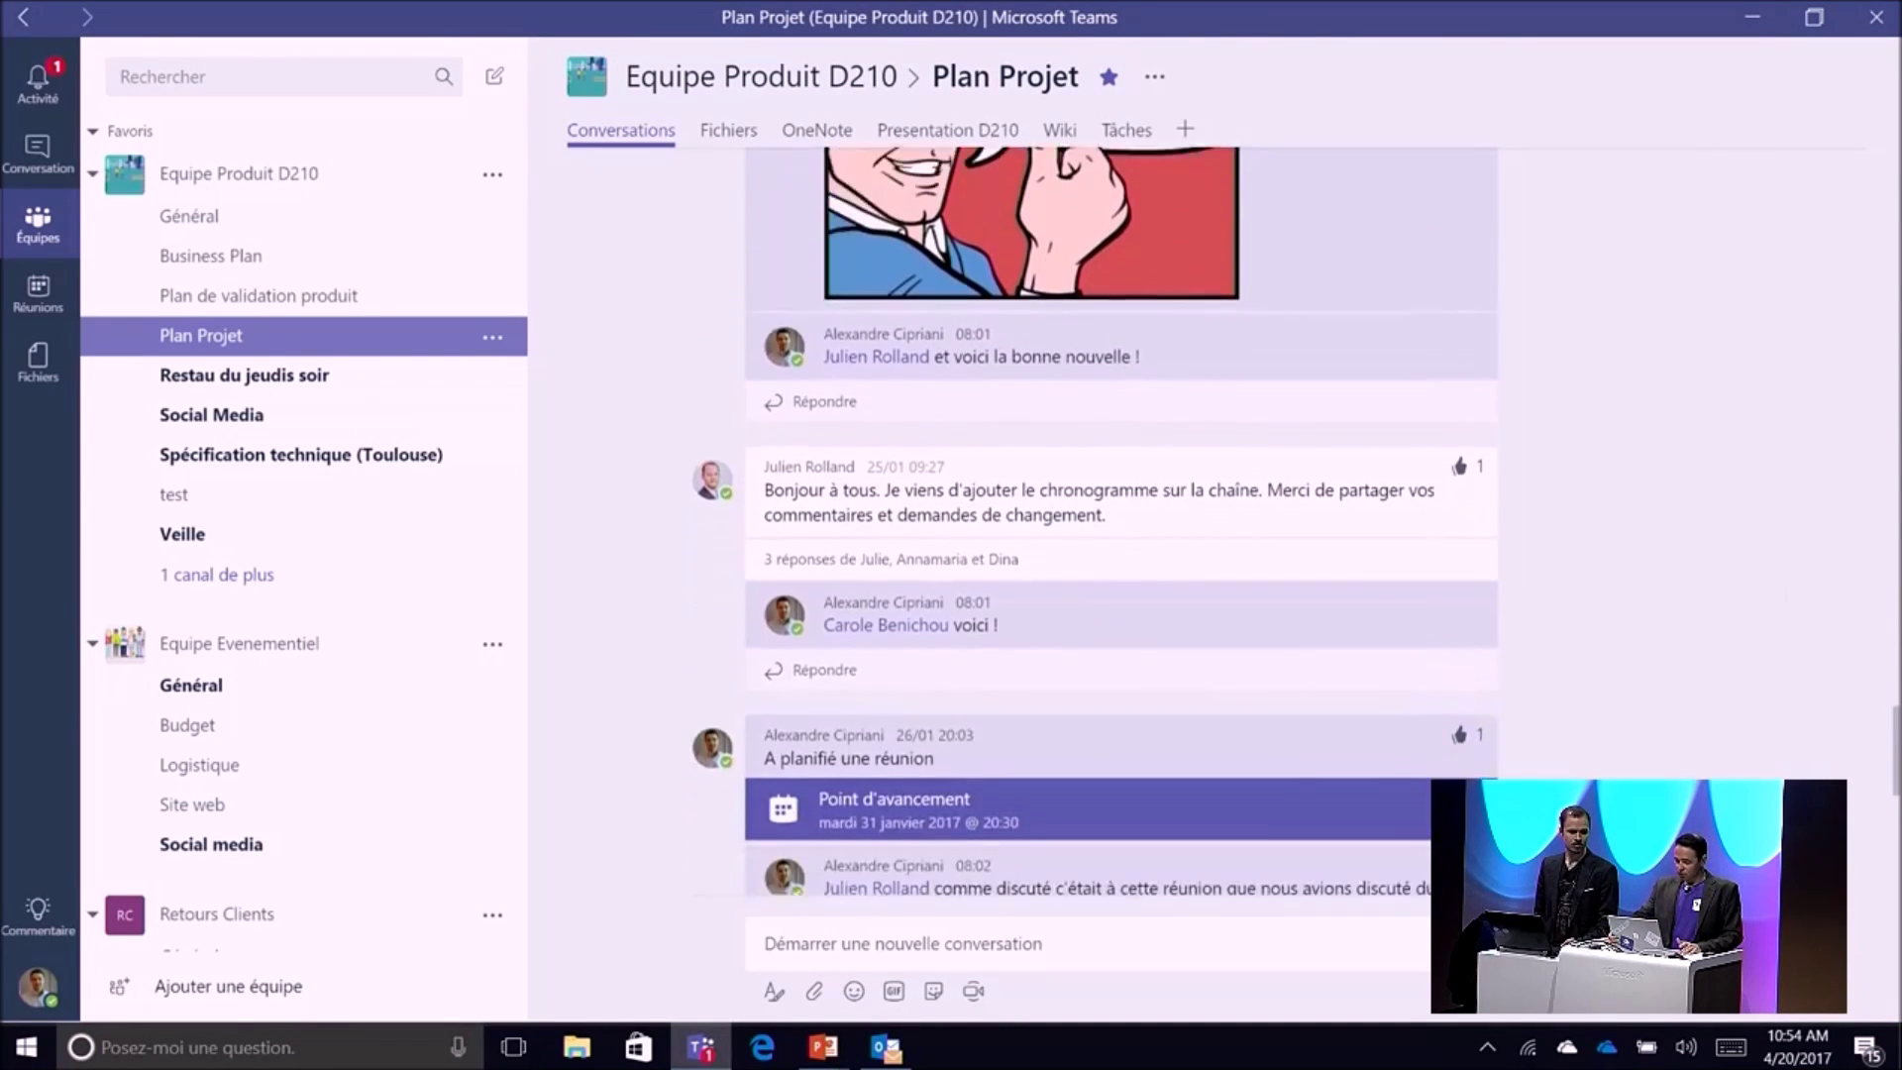
{"action": "scroll", "coordinate": [1120, 520], "scroll_direction": "down", "scroll_amount": 5}
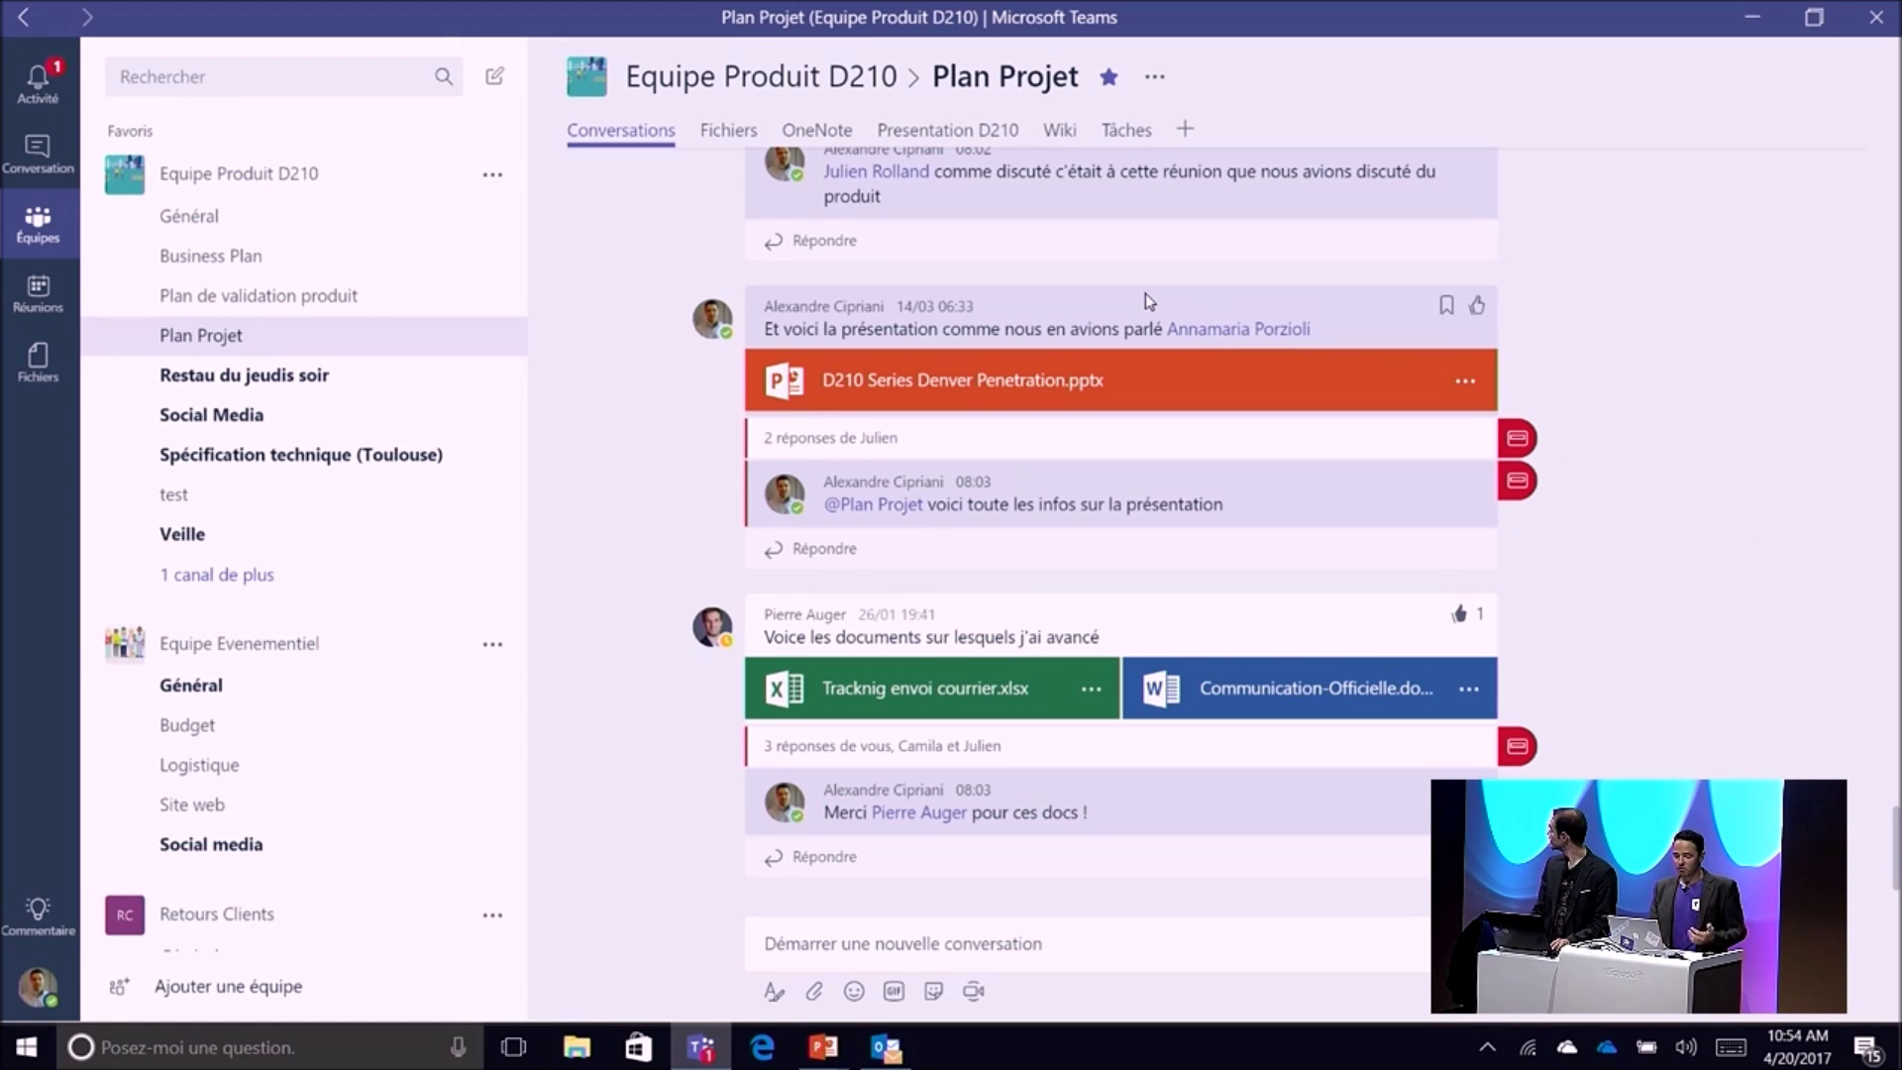
Step: View the Plan Projet channel's files and open the Réunion 14/03/17 page in its OneNote notebook
{"action": "left_click", "coordinate": [707, 134]}
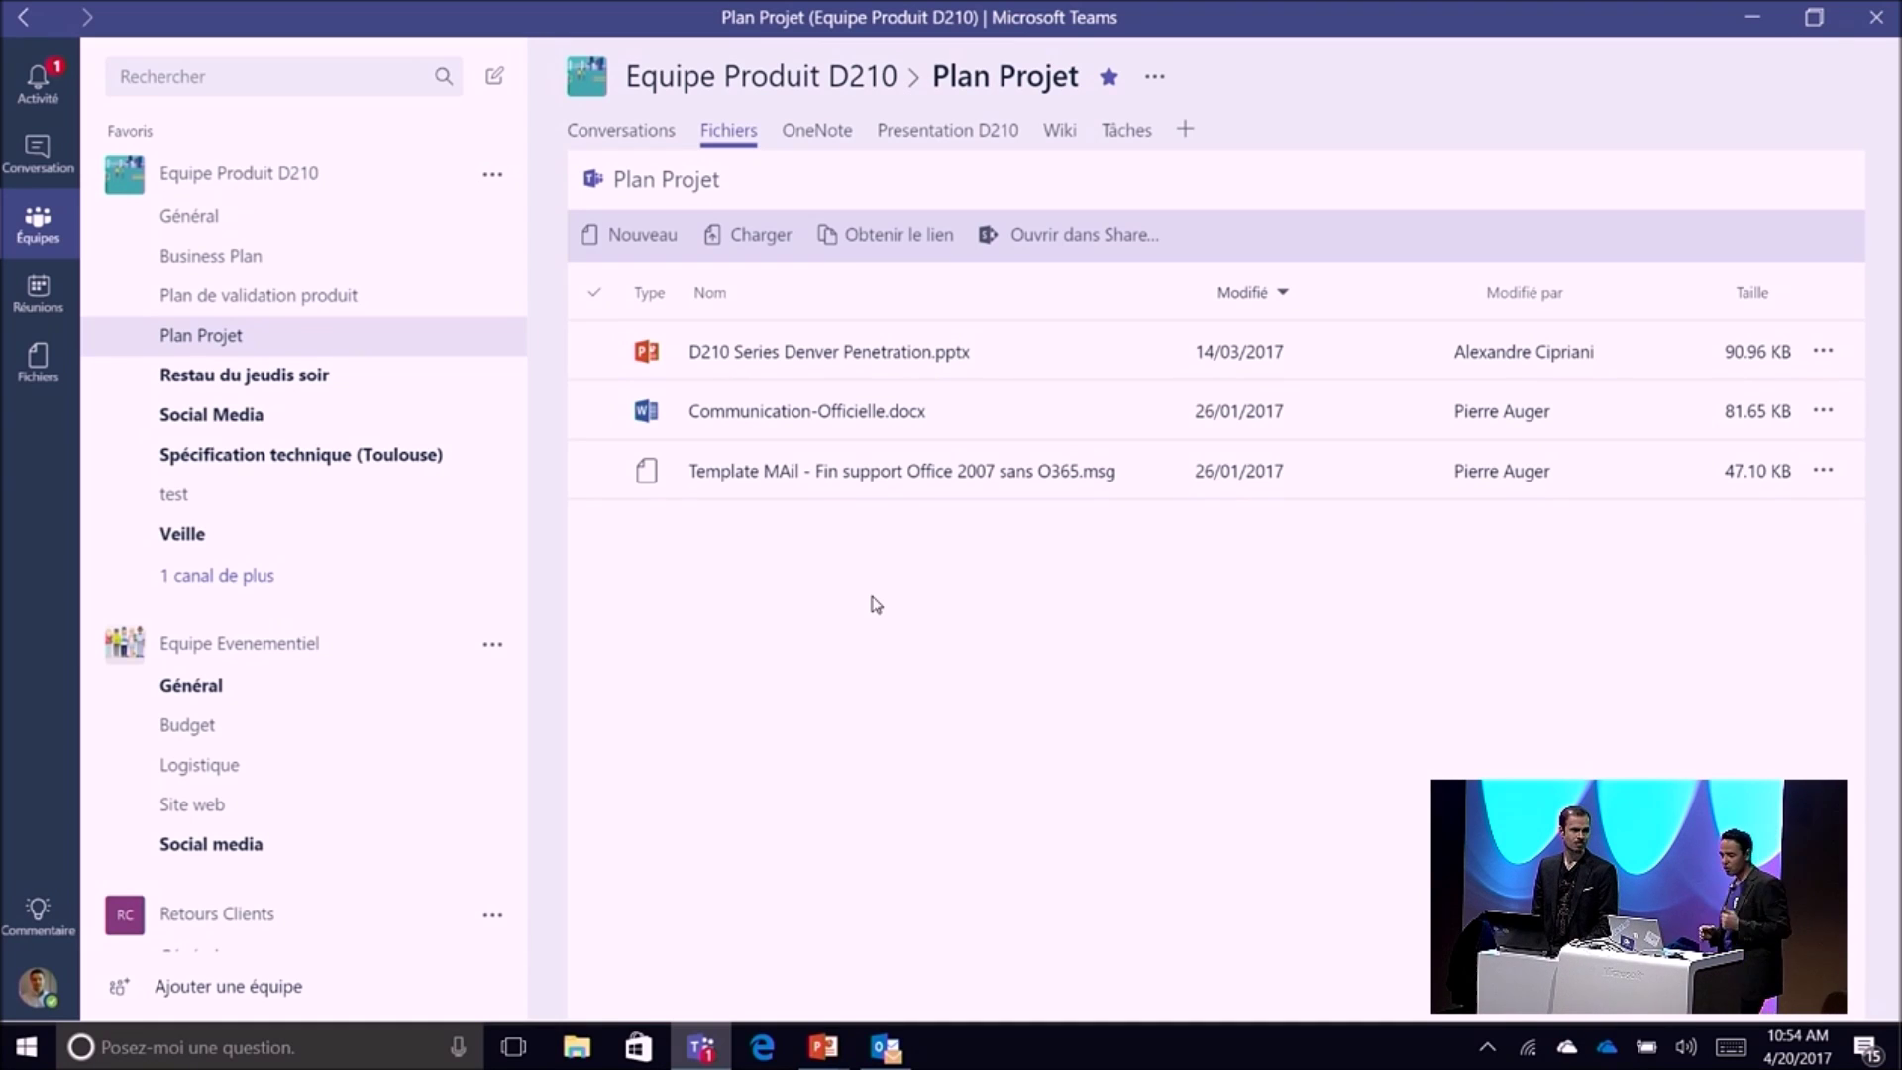
{"action": "left_click", "coordinate": [832, 141]}
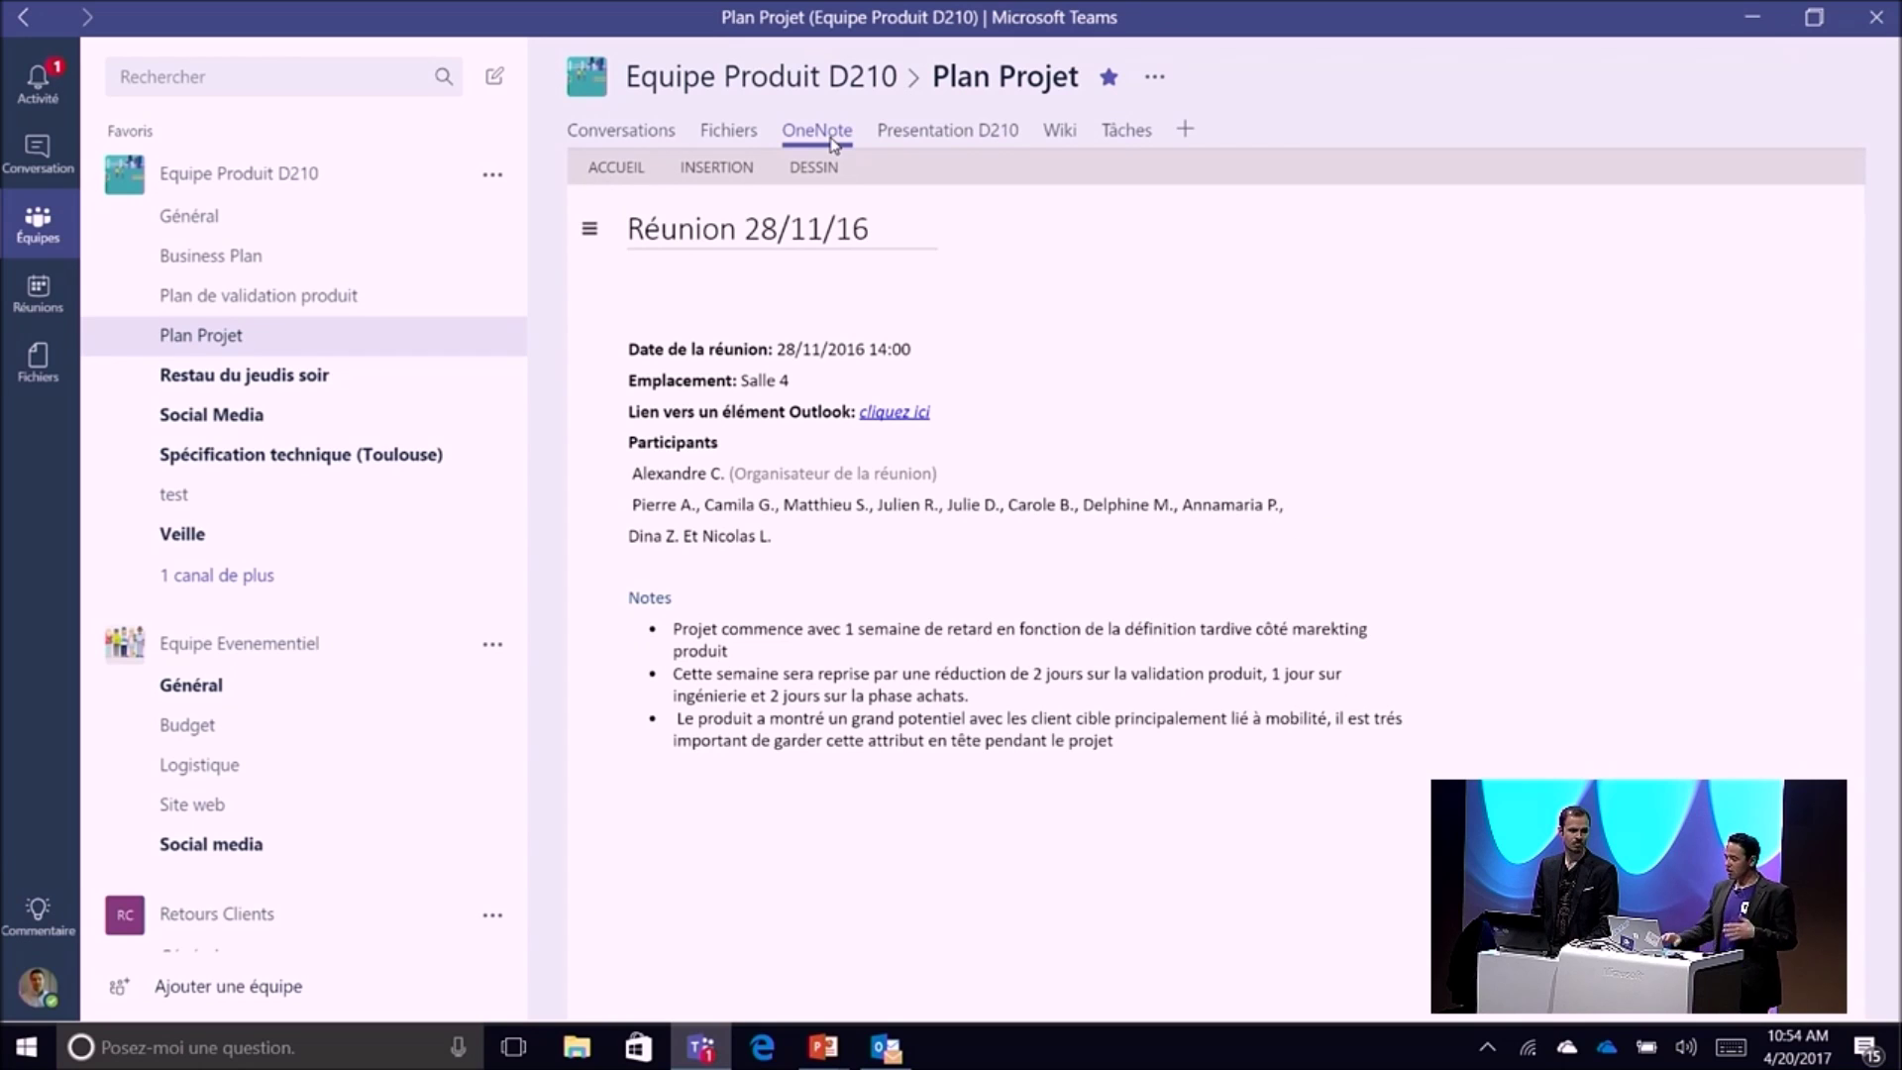
{"action": "left_click", "coordinate": [589, 228]}
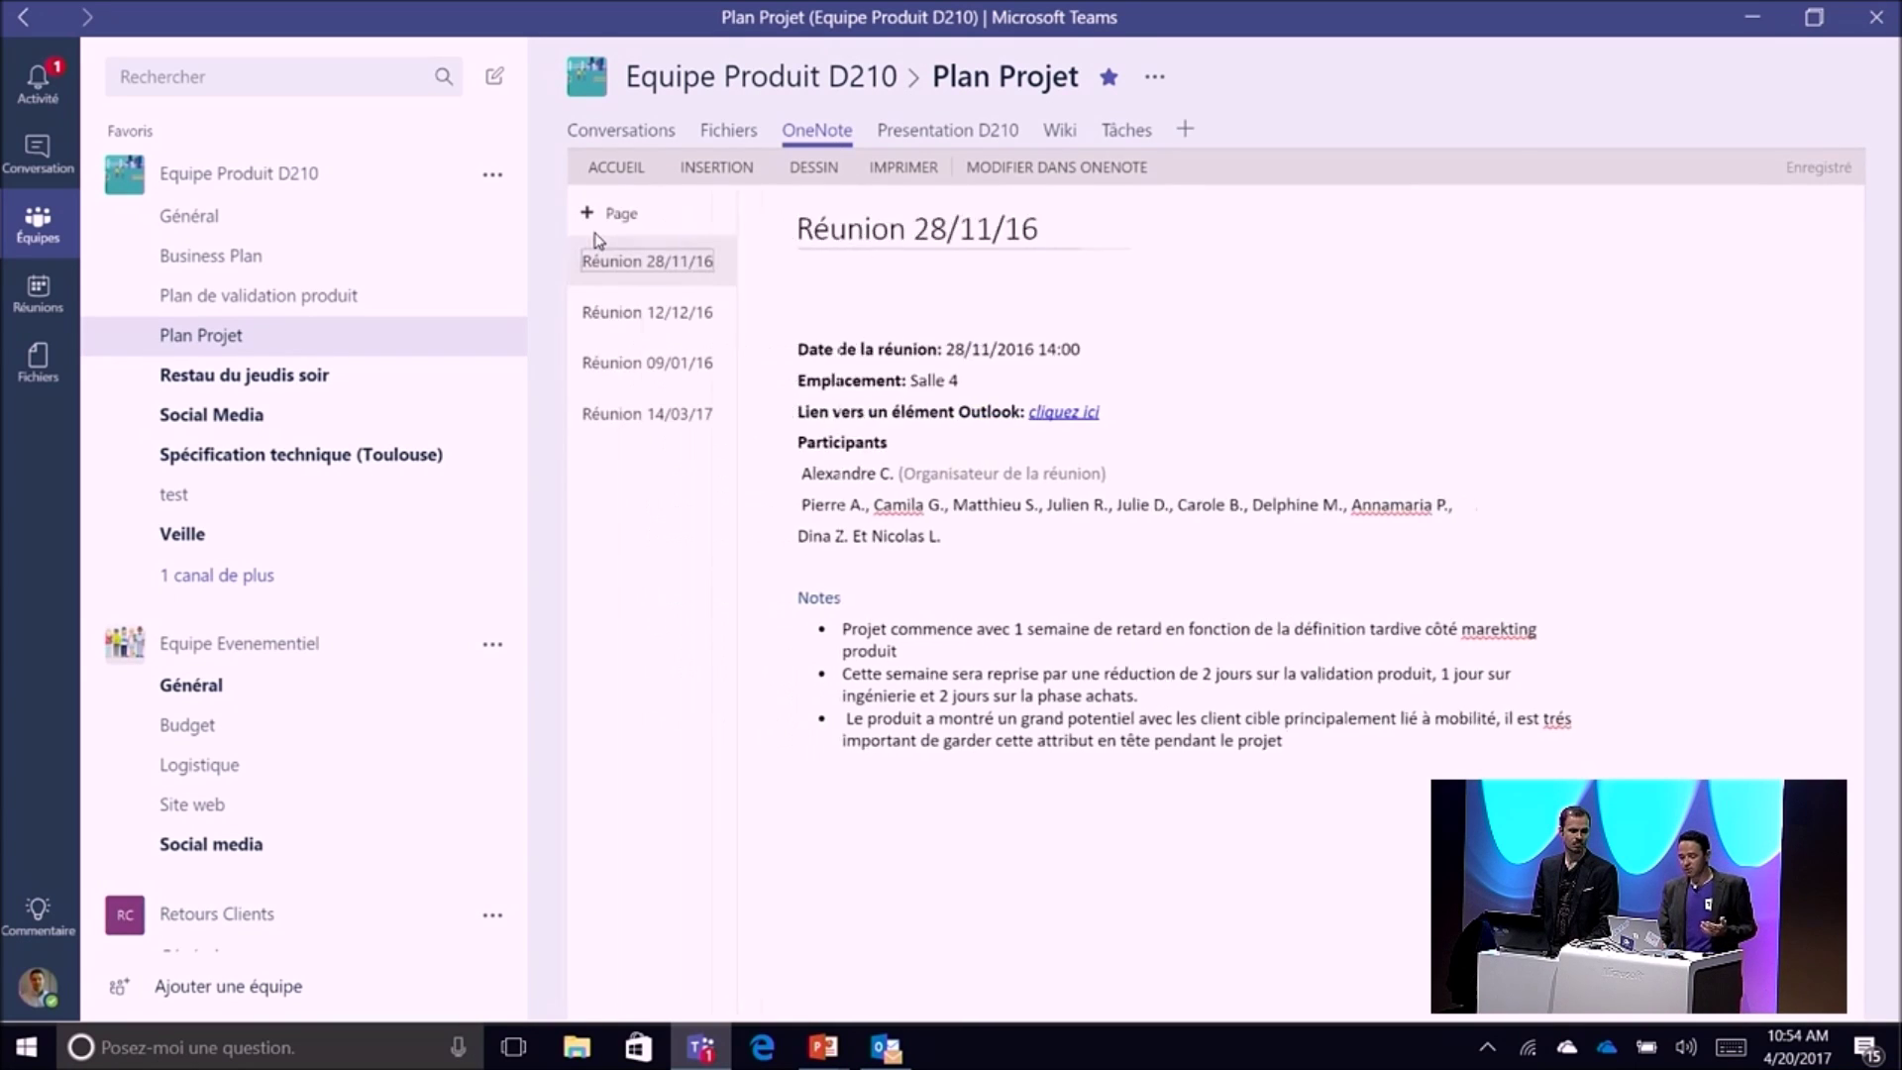
{"action": "left_click", "coordinate": [663, 433]}
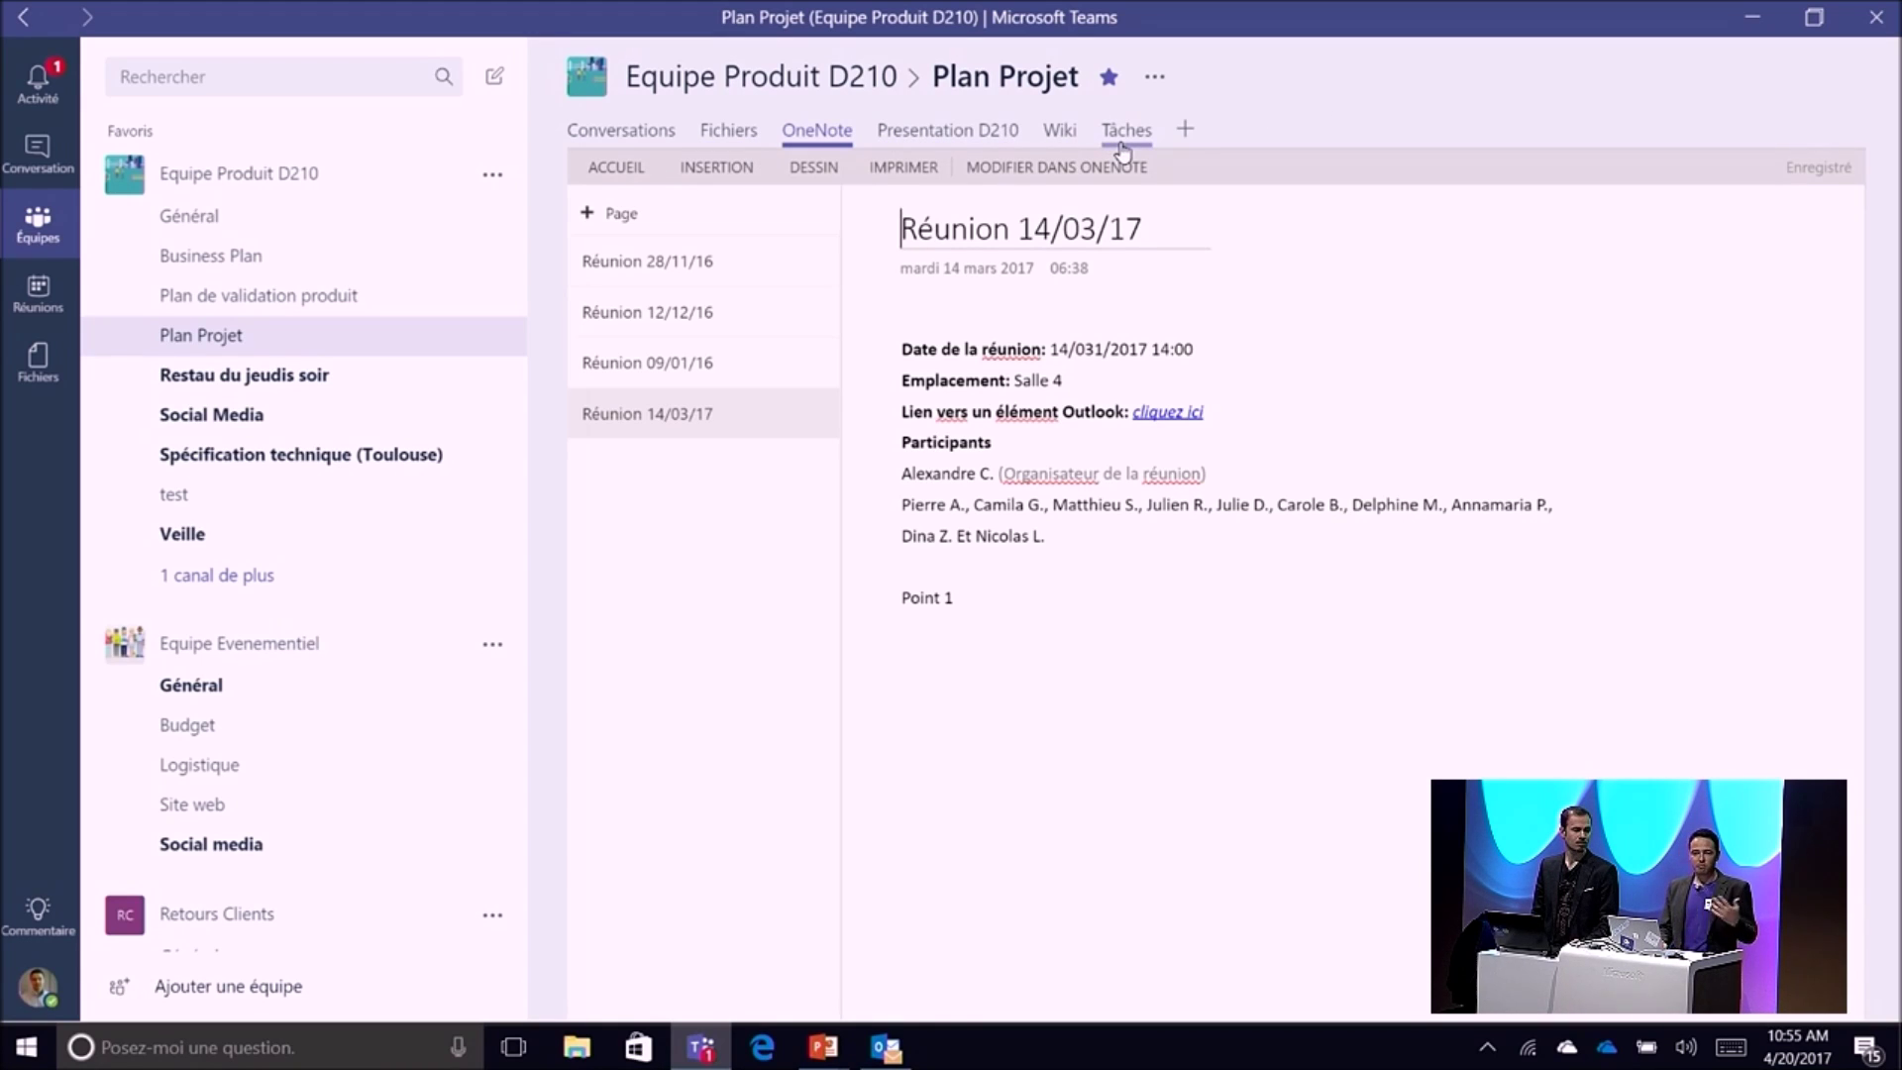
Step: Browse the apps that can be added as a tab to the Plan Projet channel, without adding one
{"action": "left_click", "coordinate": [1183, 133]}
{"action": "scroll", "coordinate": [1058, 598], "scroll_direction": "down", "scroll_amount": 4}
{"action": "scroll", "coordinate": [1058, 598], "scroll_direction": "up", "scroll_amount": 4}
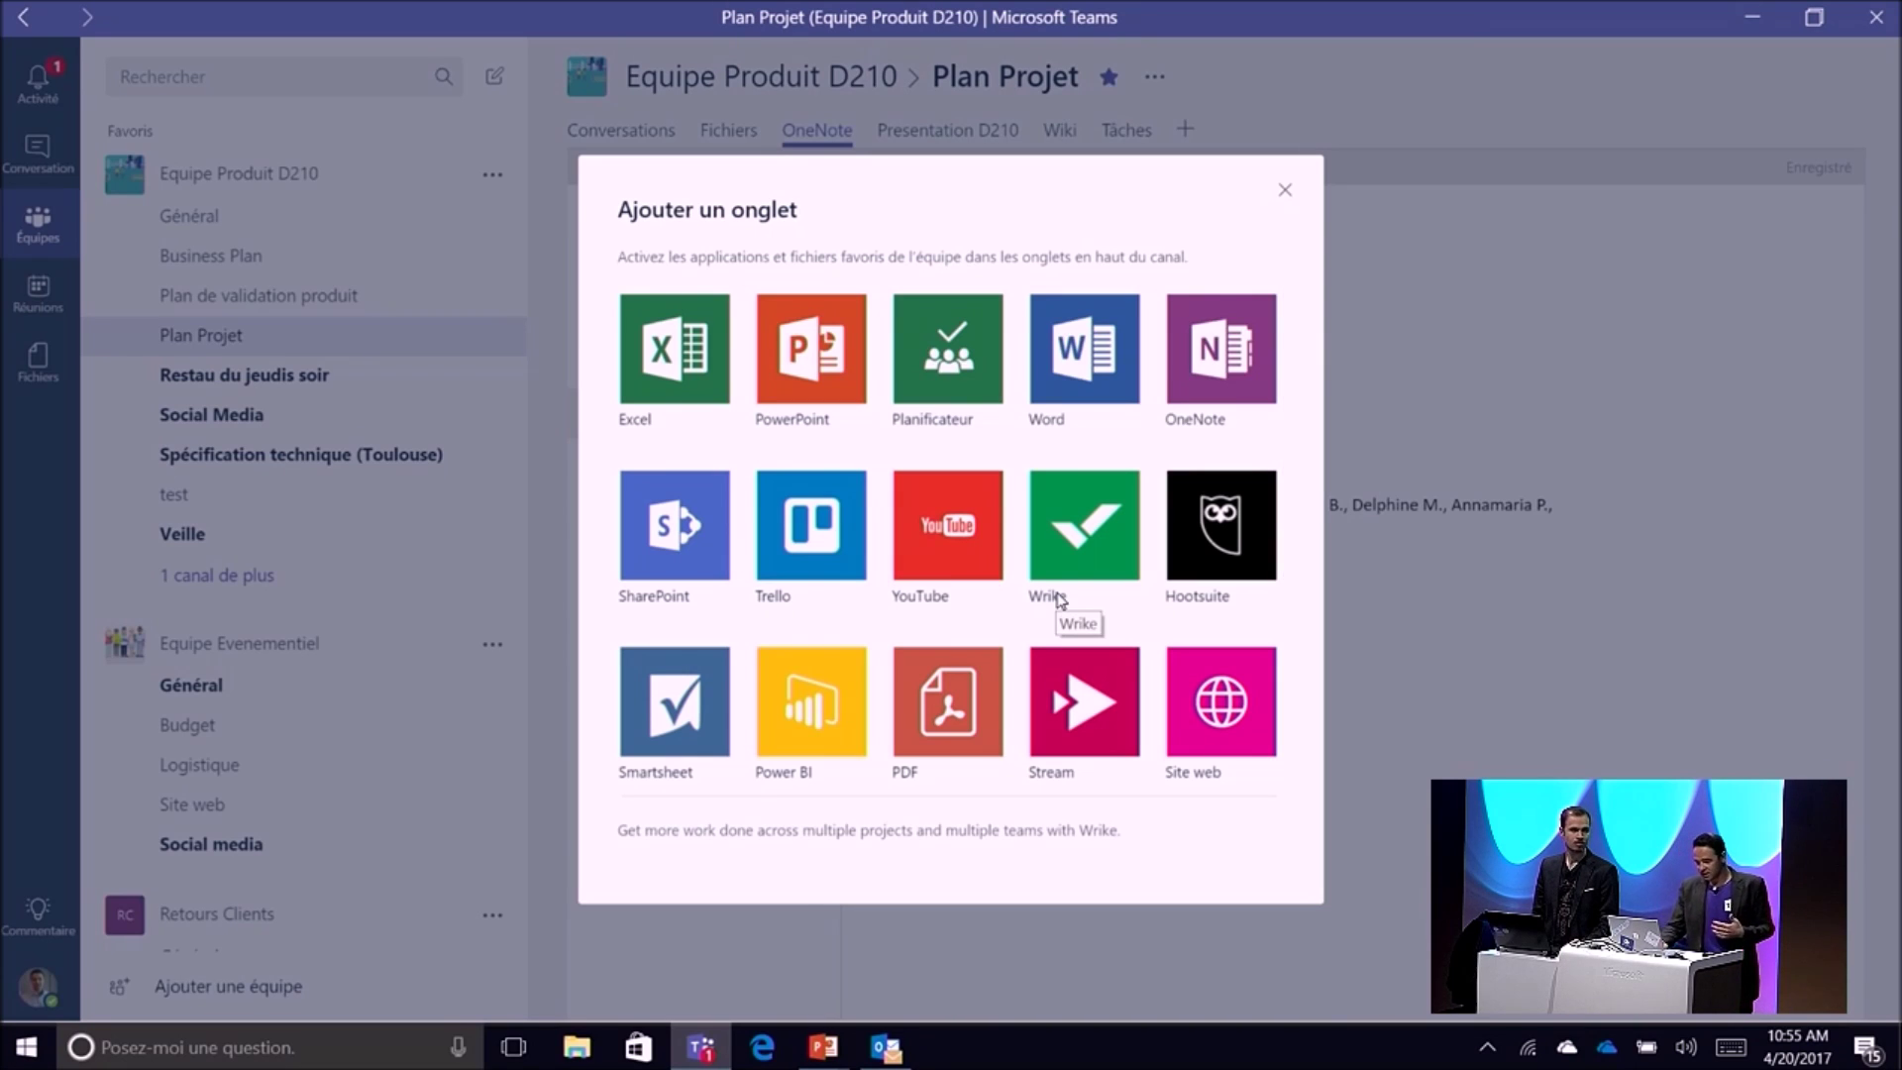
{"action": "scroll", "coordinate": [840, 548], "scroll_direction": "down", "scroll_amount": 4}
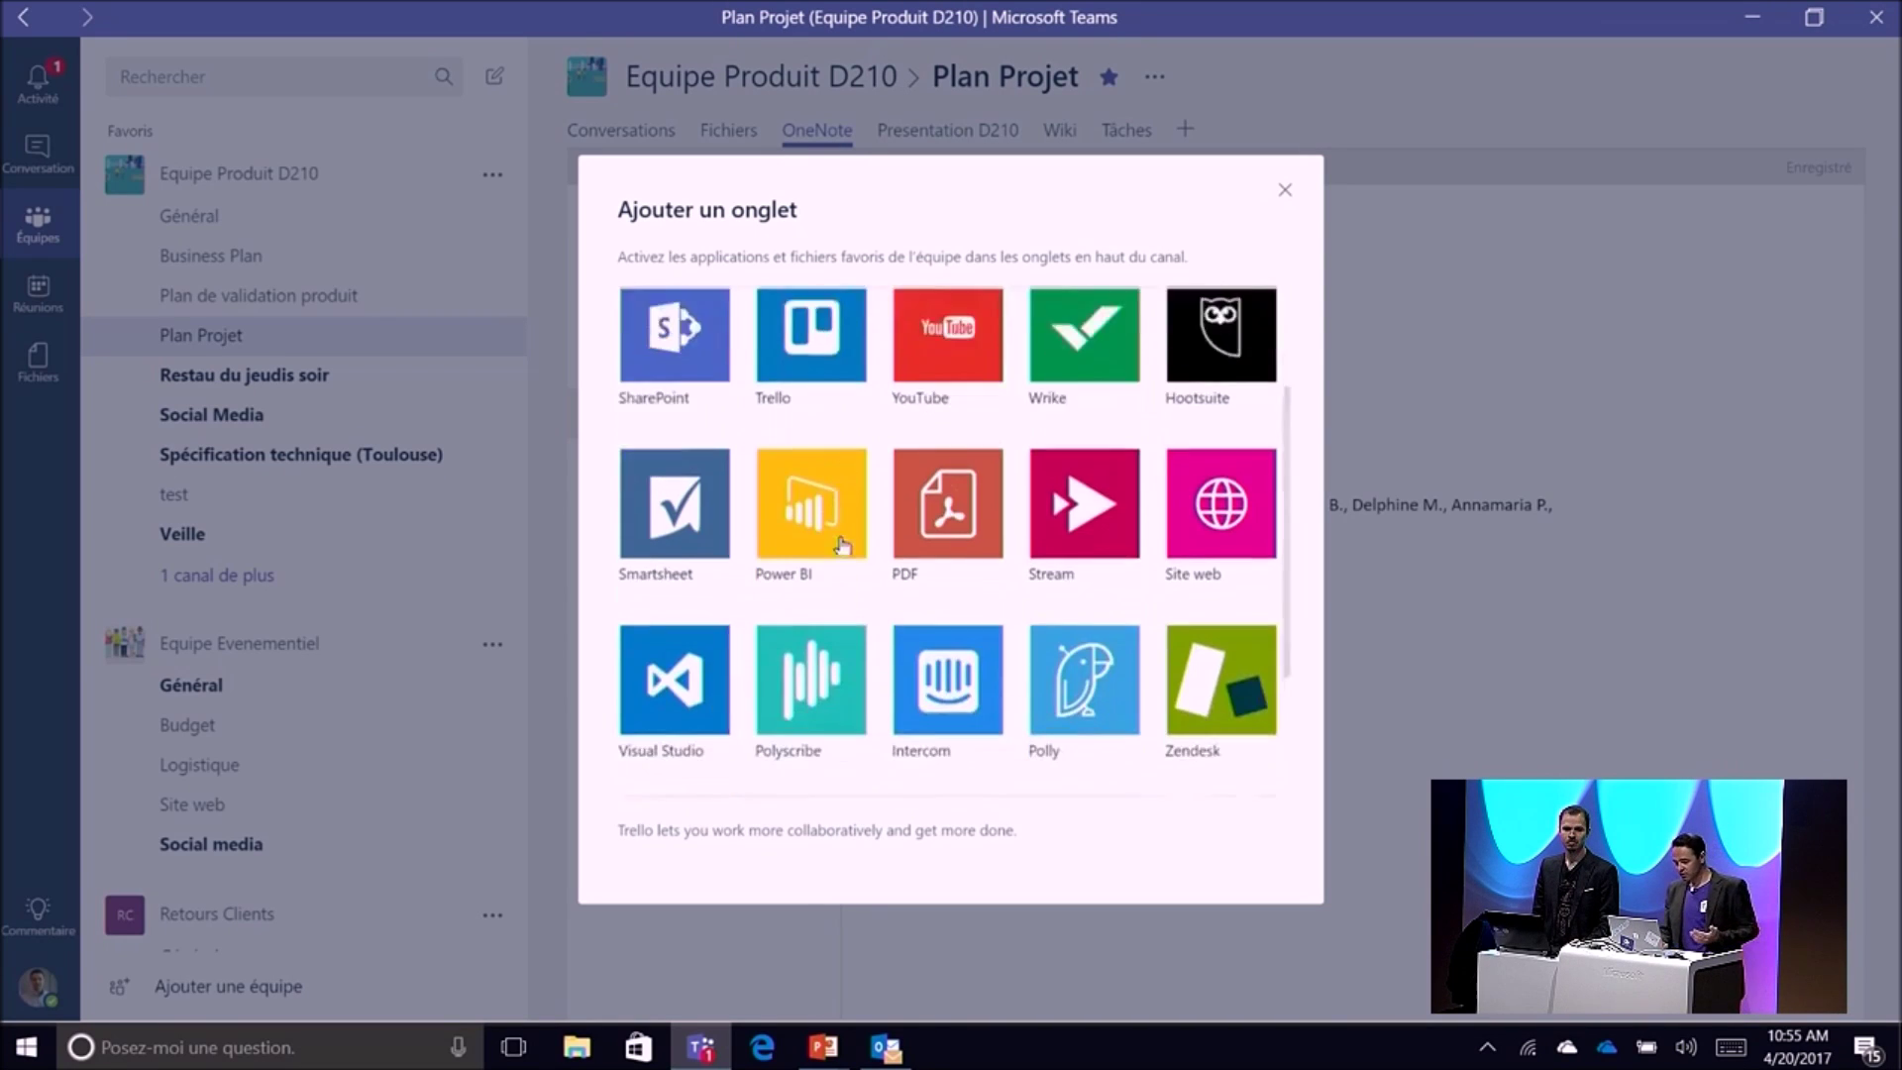
{"action": "scroll", "coordinate": [840, 548], "scroll_direction": "up", "scroll_amount": 4}
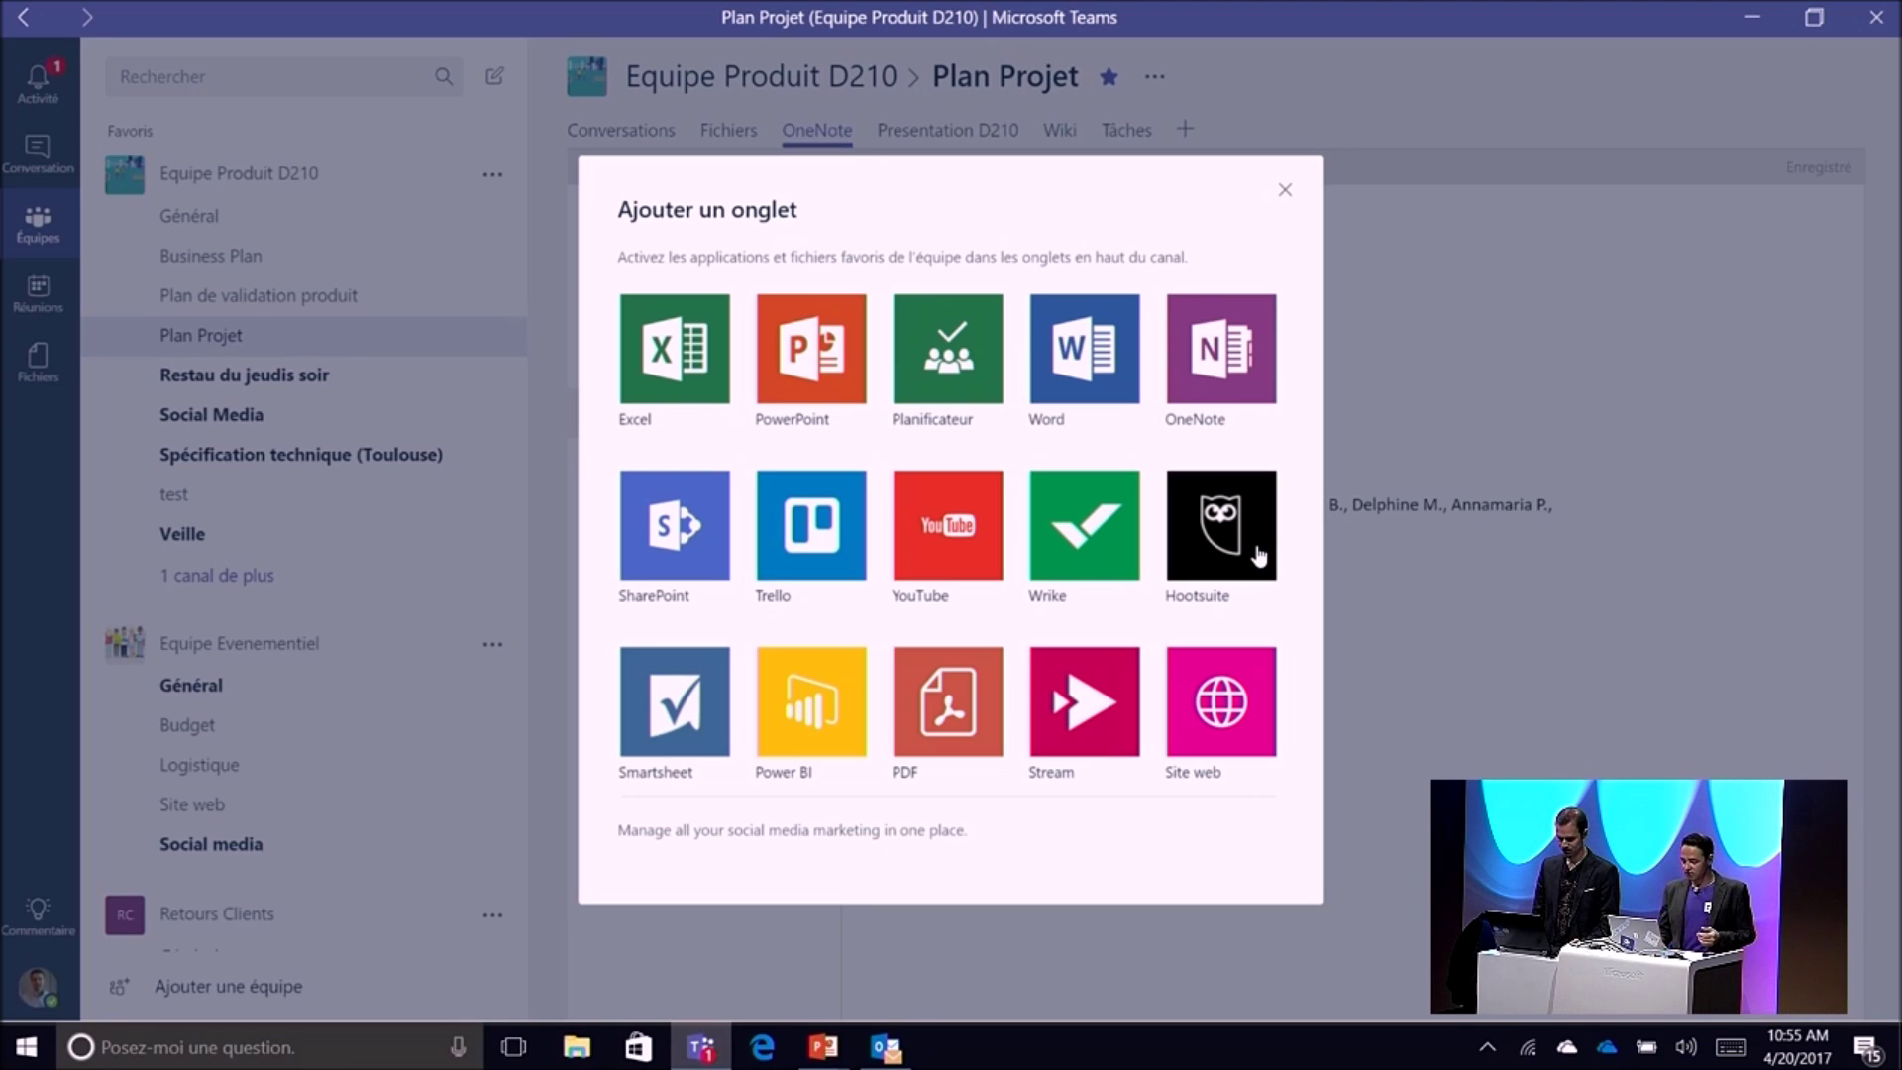
{"action": "scroll", "coordinate": [1258, 555], "scroll_direction": "down", "scroll_amount": 4}
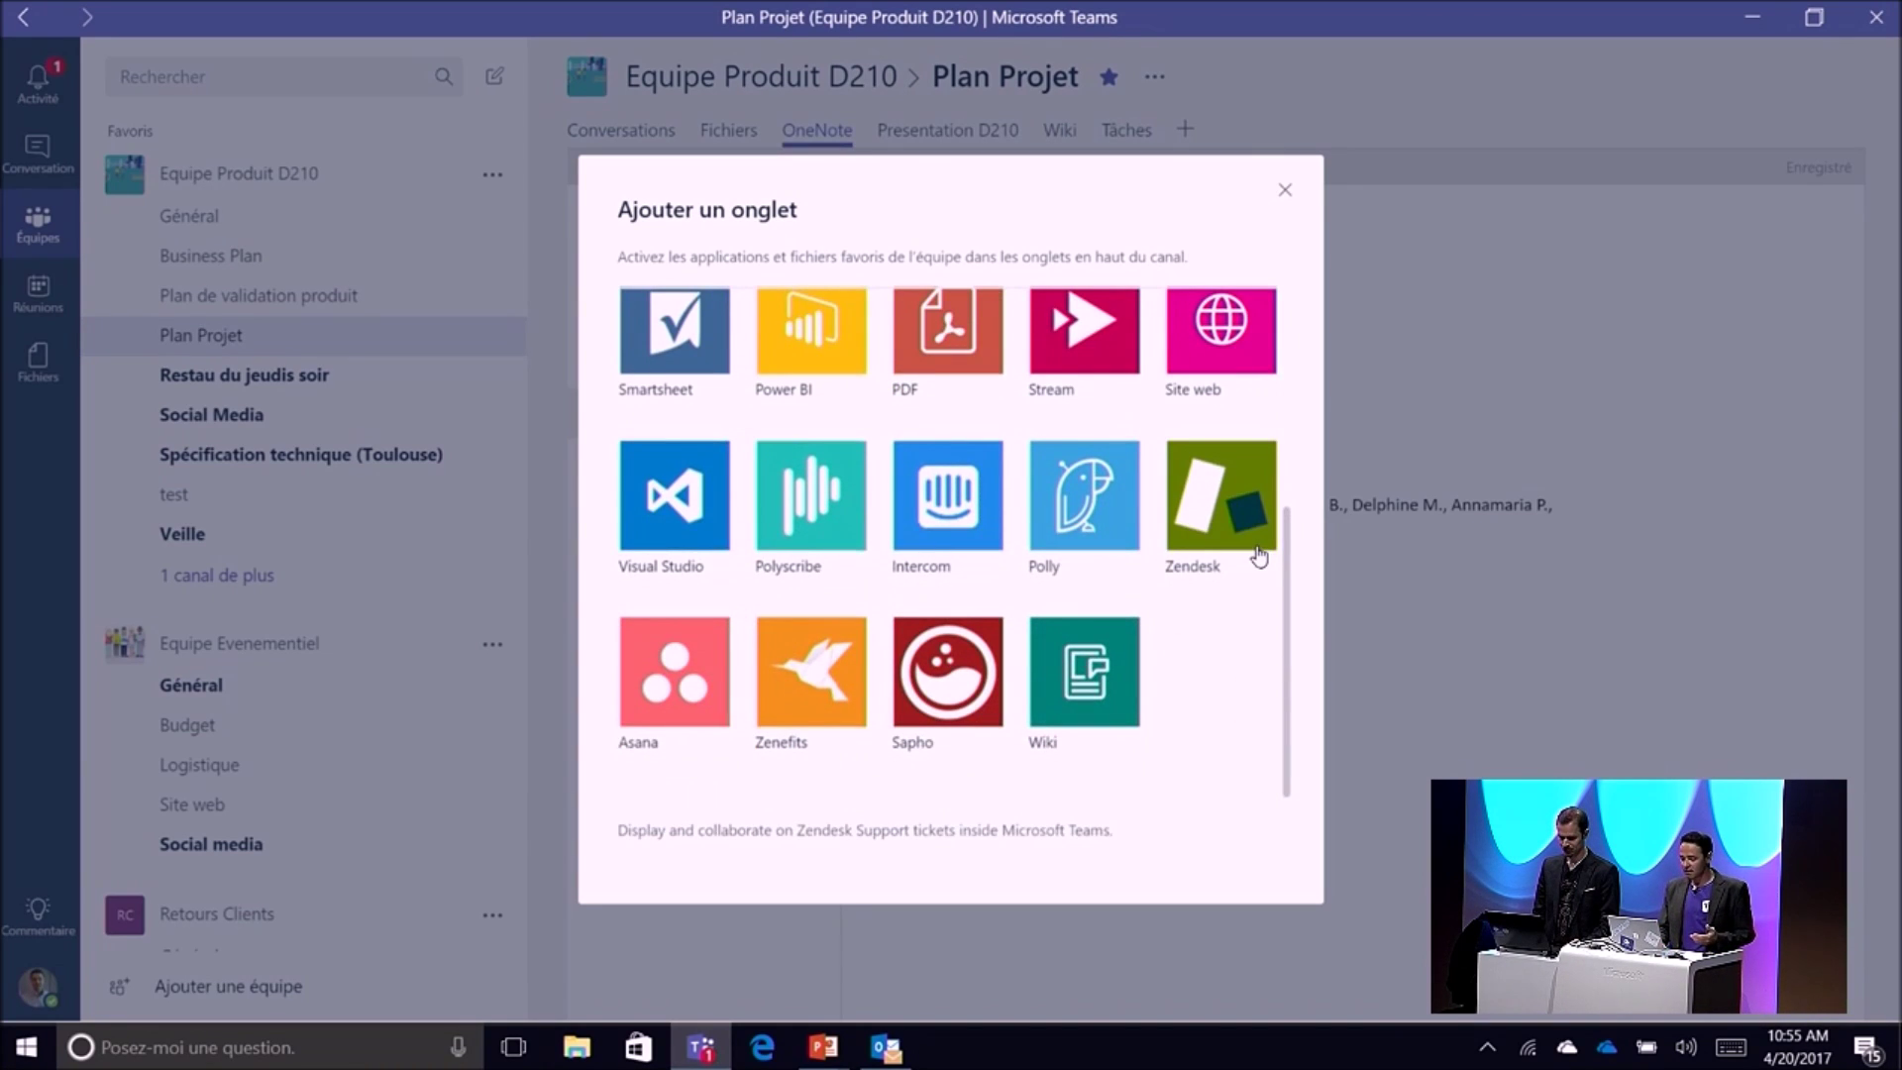
{"action": "left_click", "coordinate": [1285, 192]}
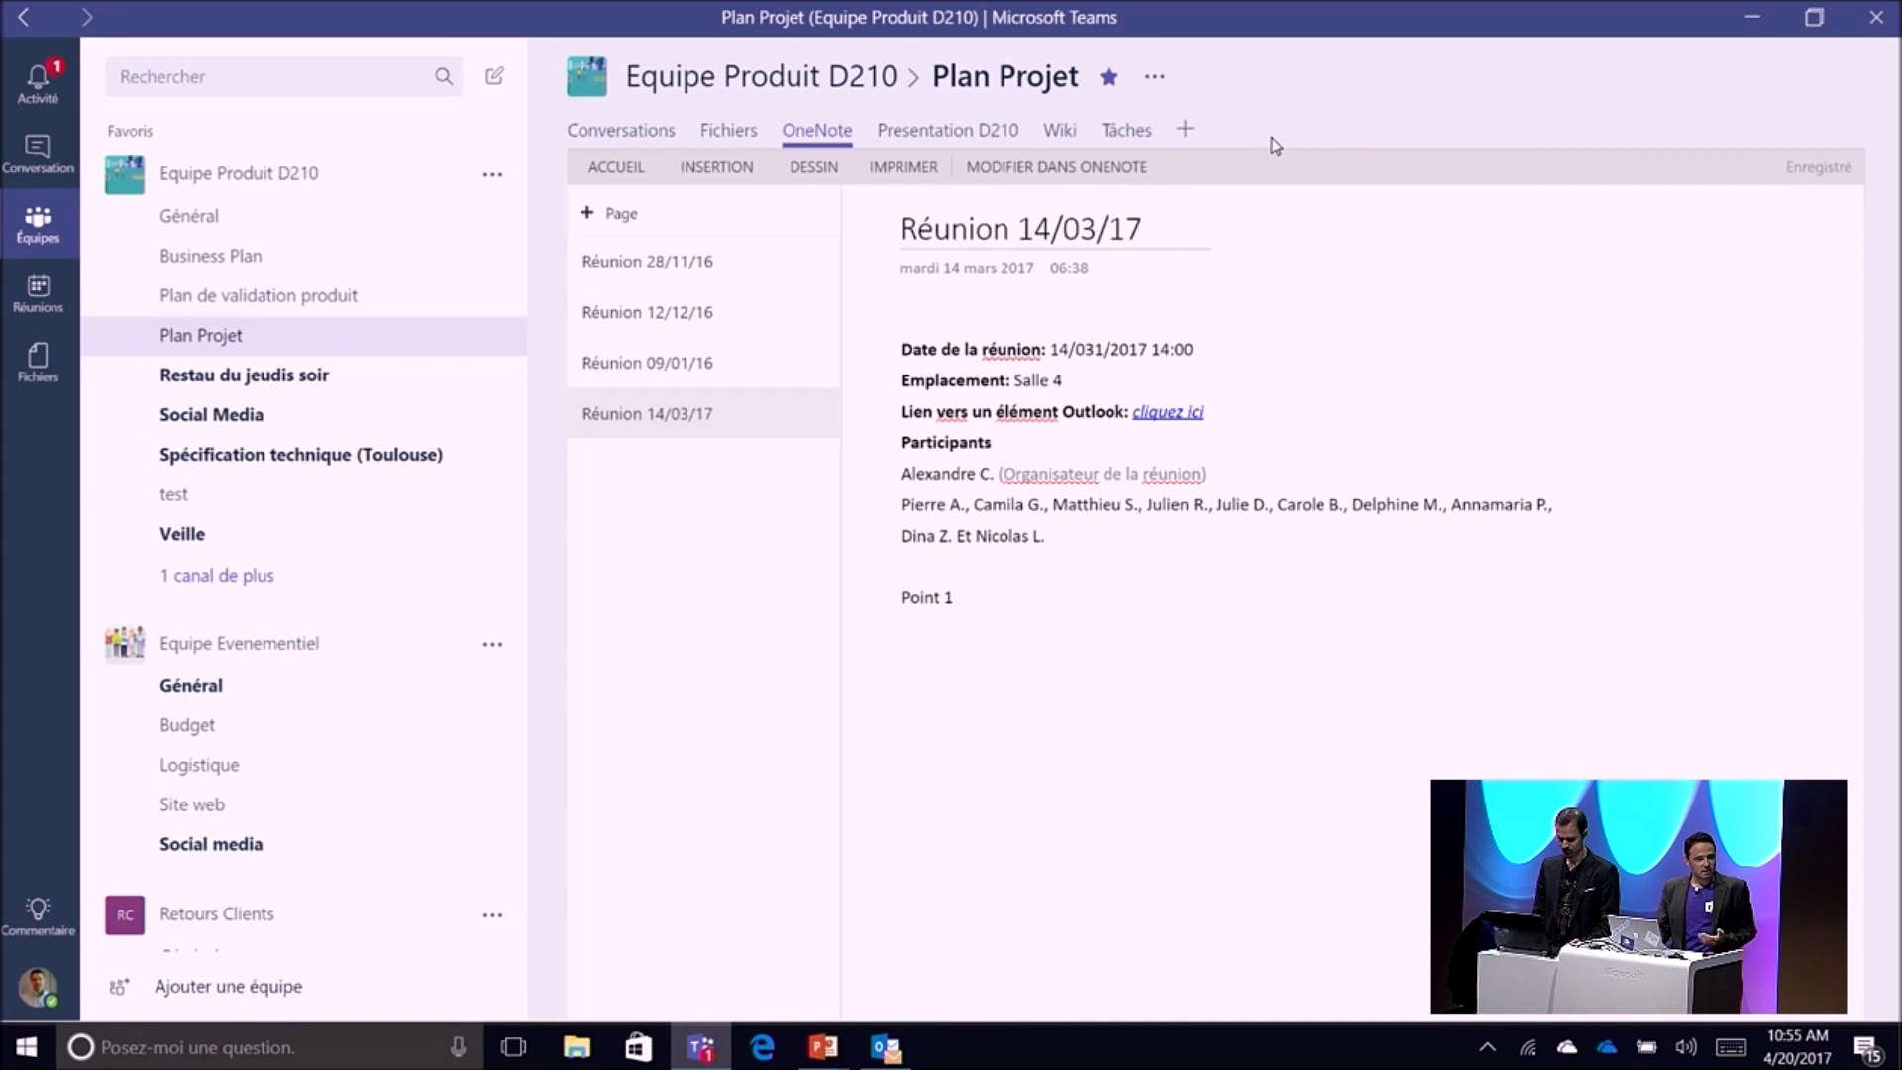
Step: View the channel's task board and show the second slide of Presentation D210 with the tab conversation beside it
{"action": "left_click", "coordinate": [1123, 139]}
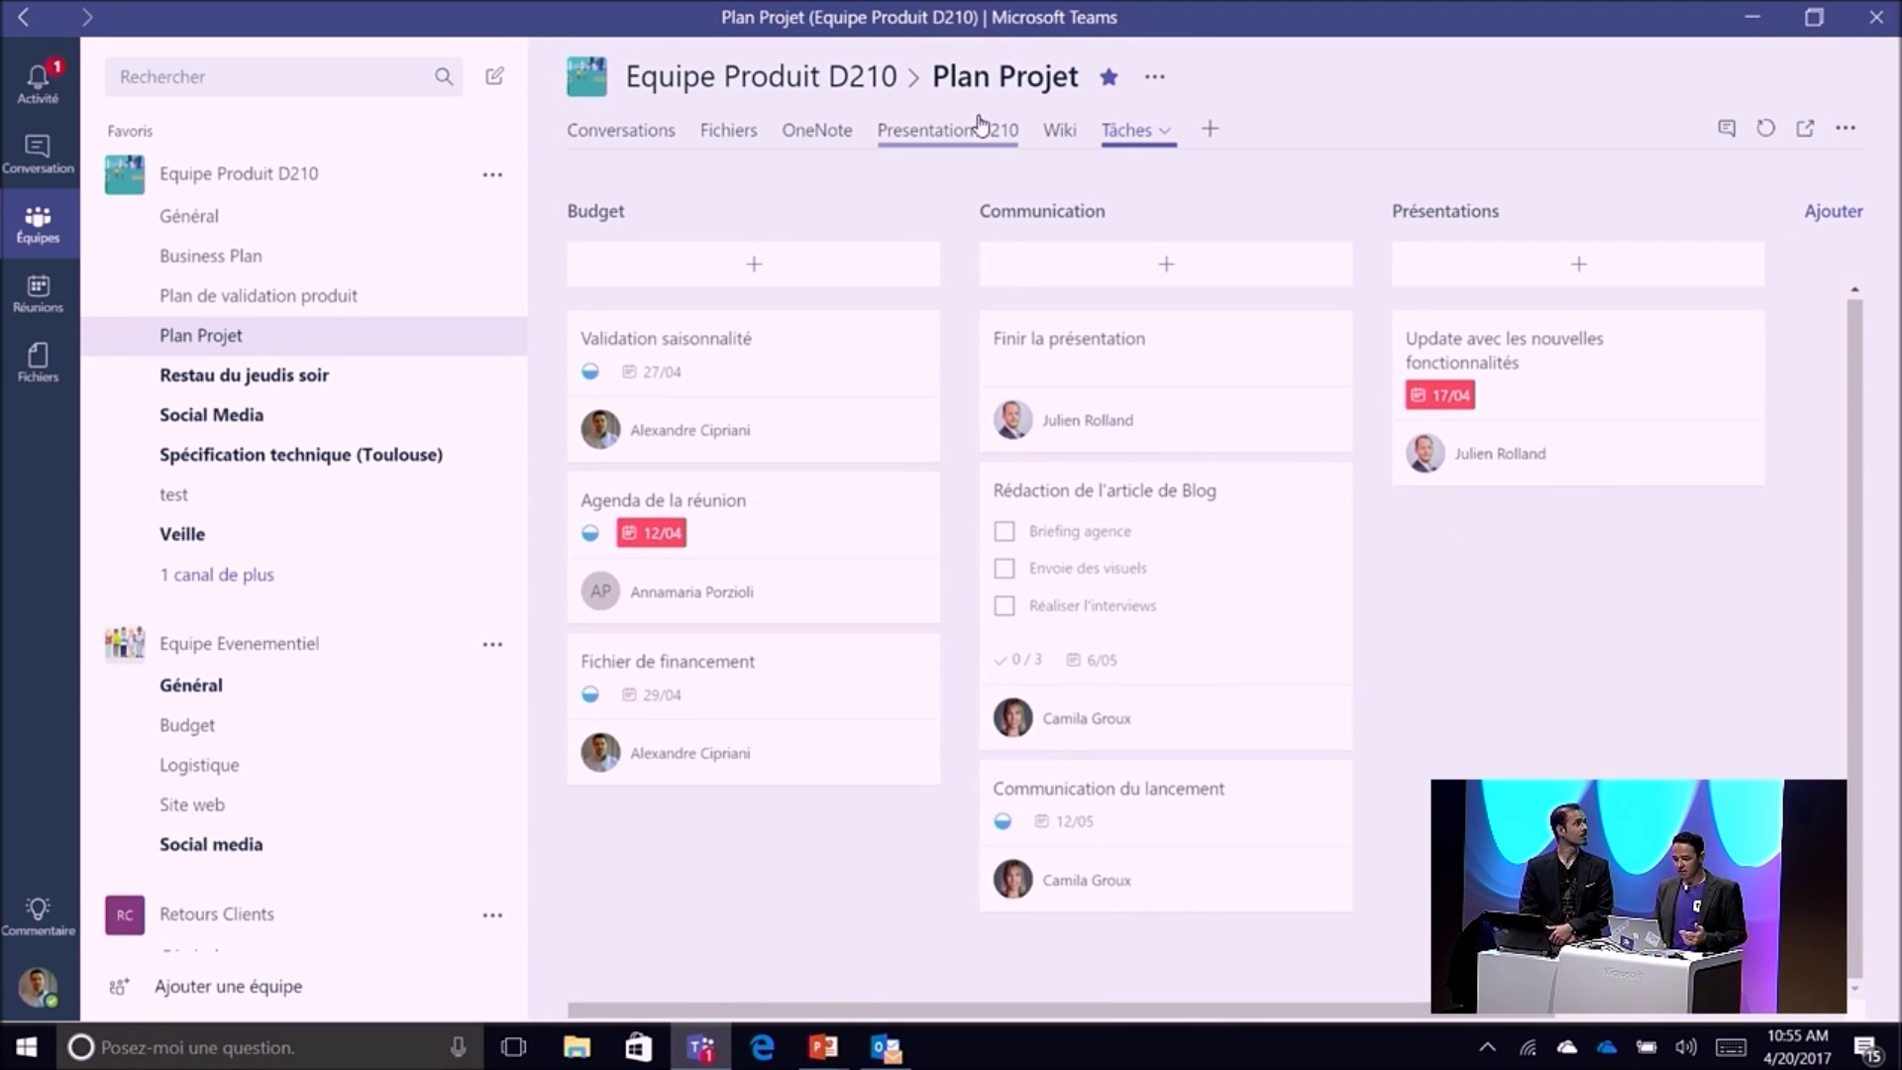
{"action": "left_click", "coordinate": [949, 134]}
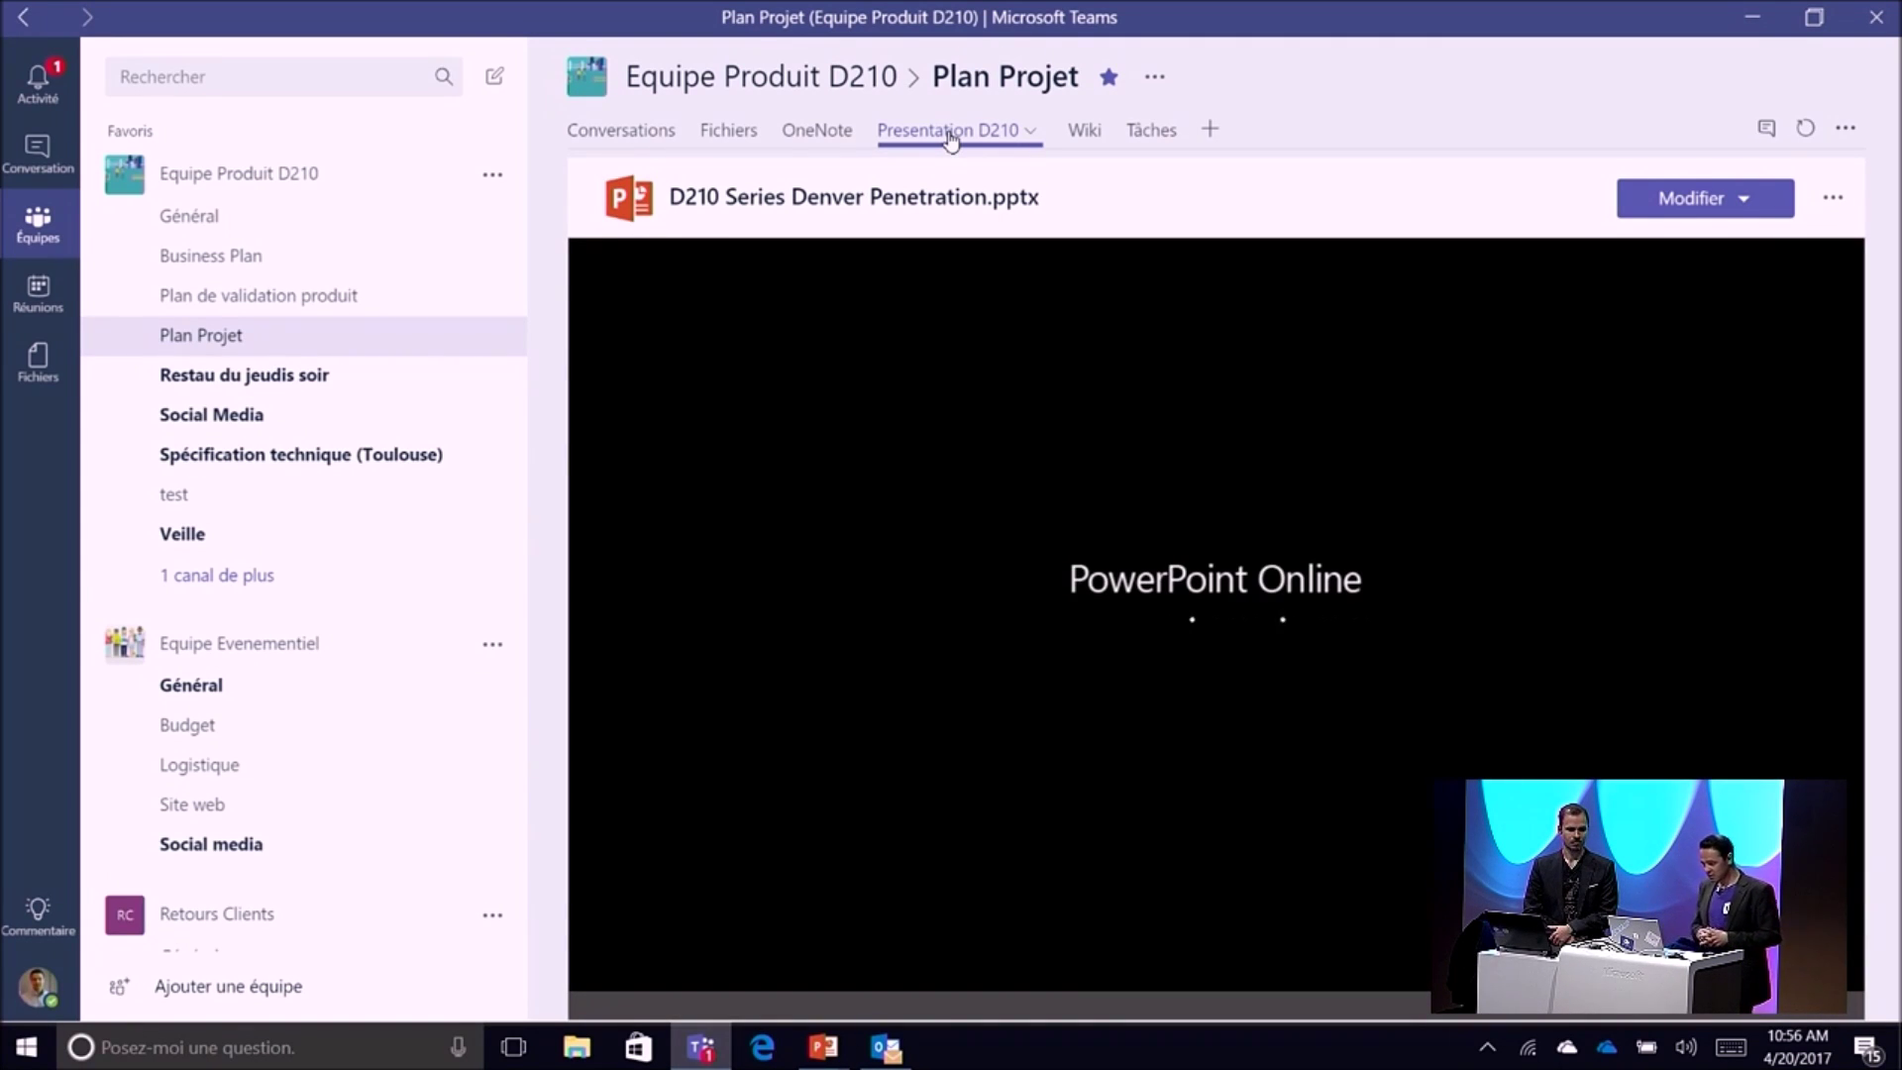
{"action": "key", "text": "Right"}
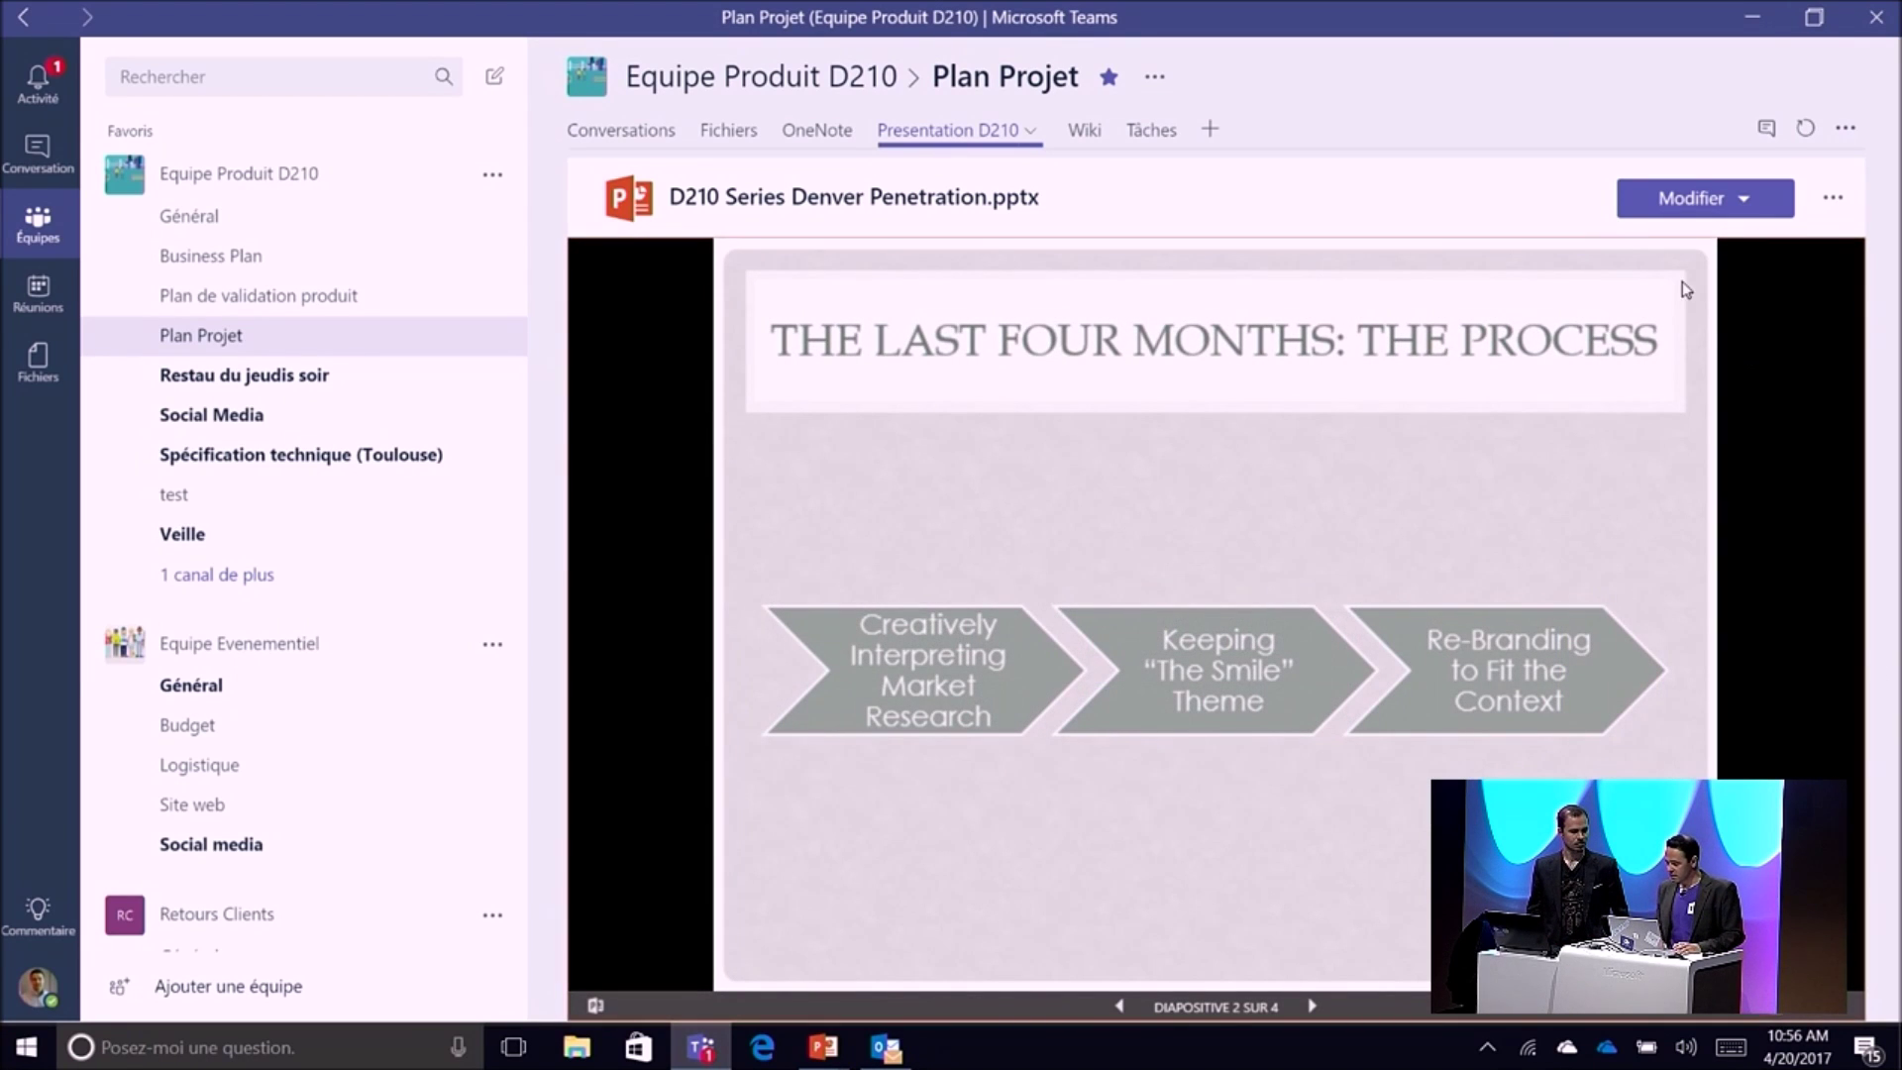
{"action": "left_click", "coordinate": [1767, 130]}
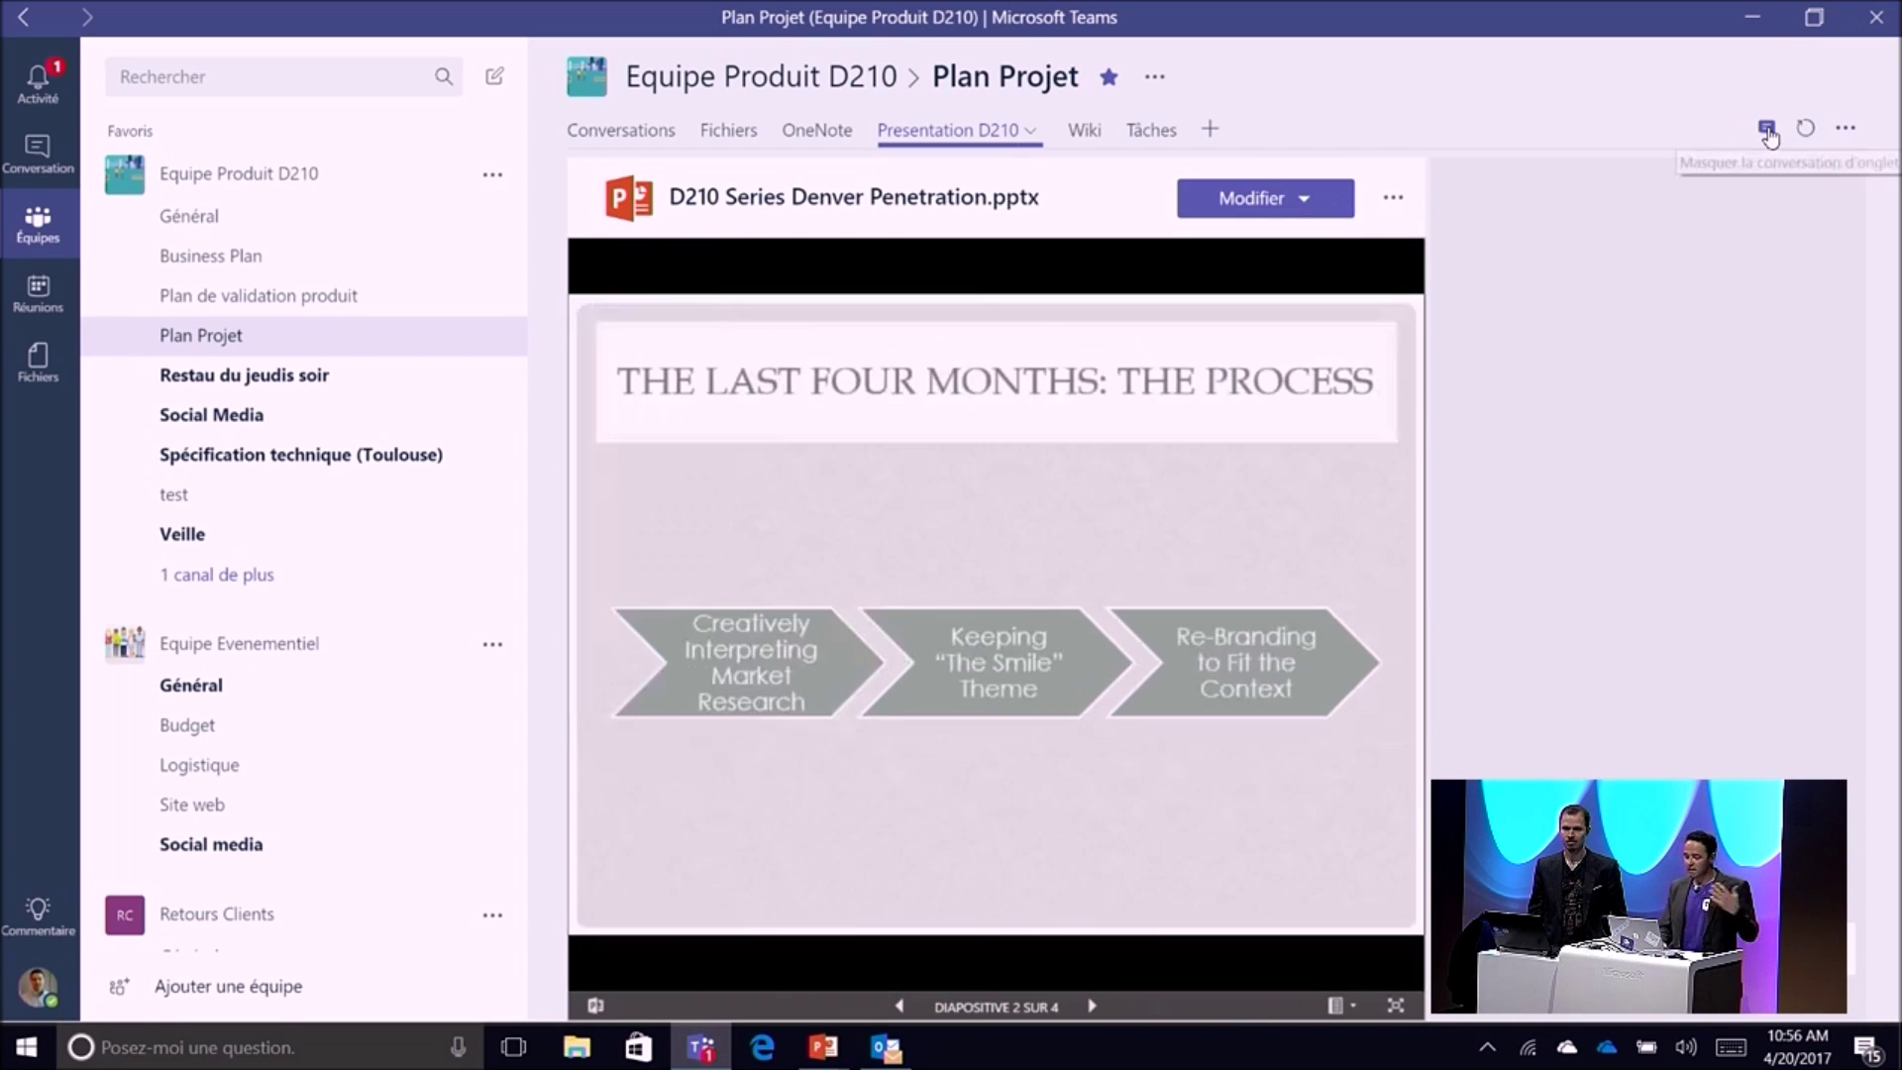
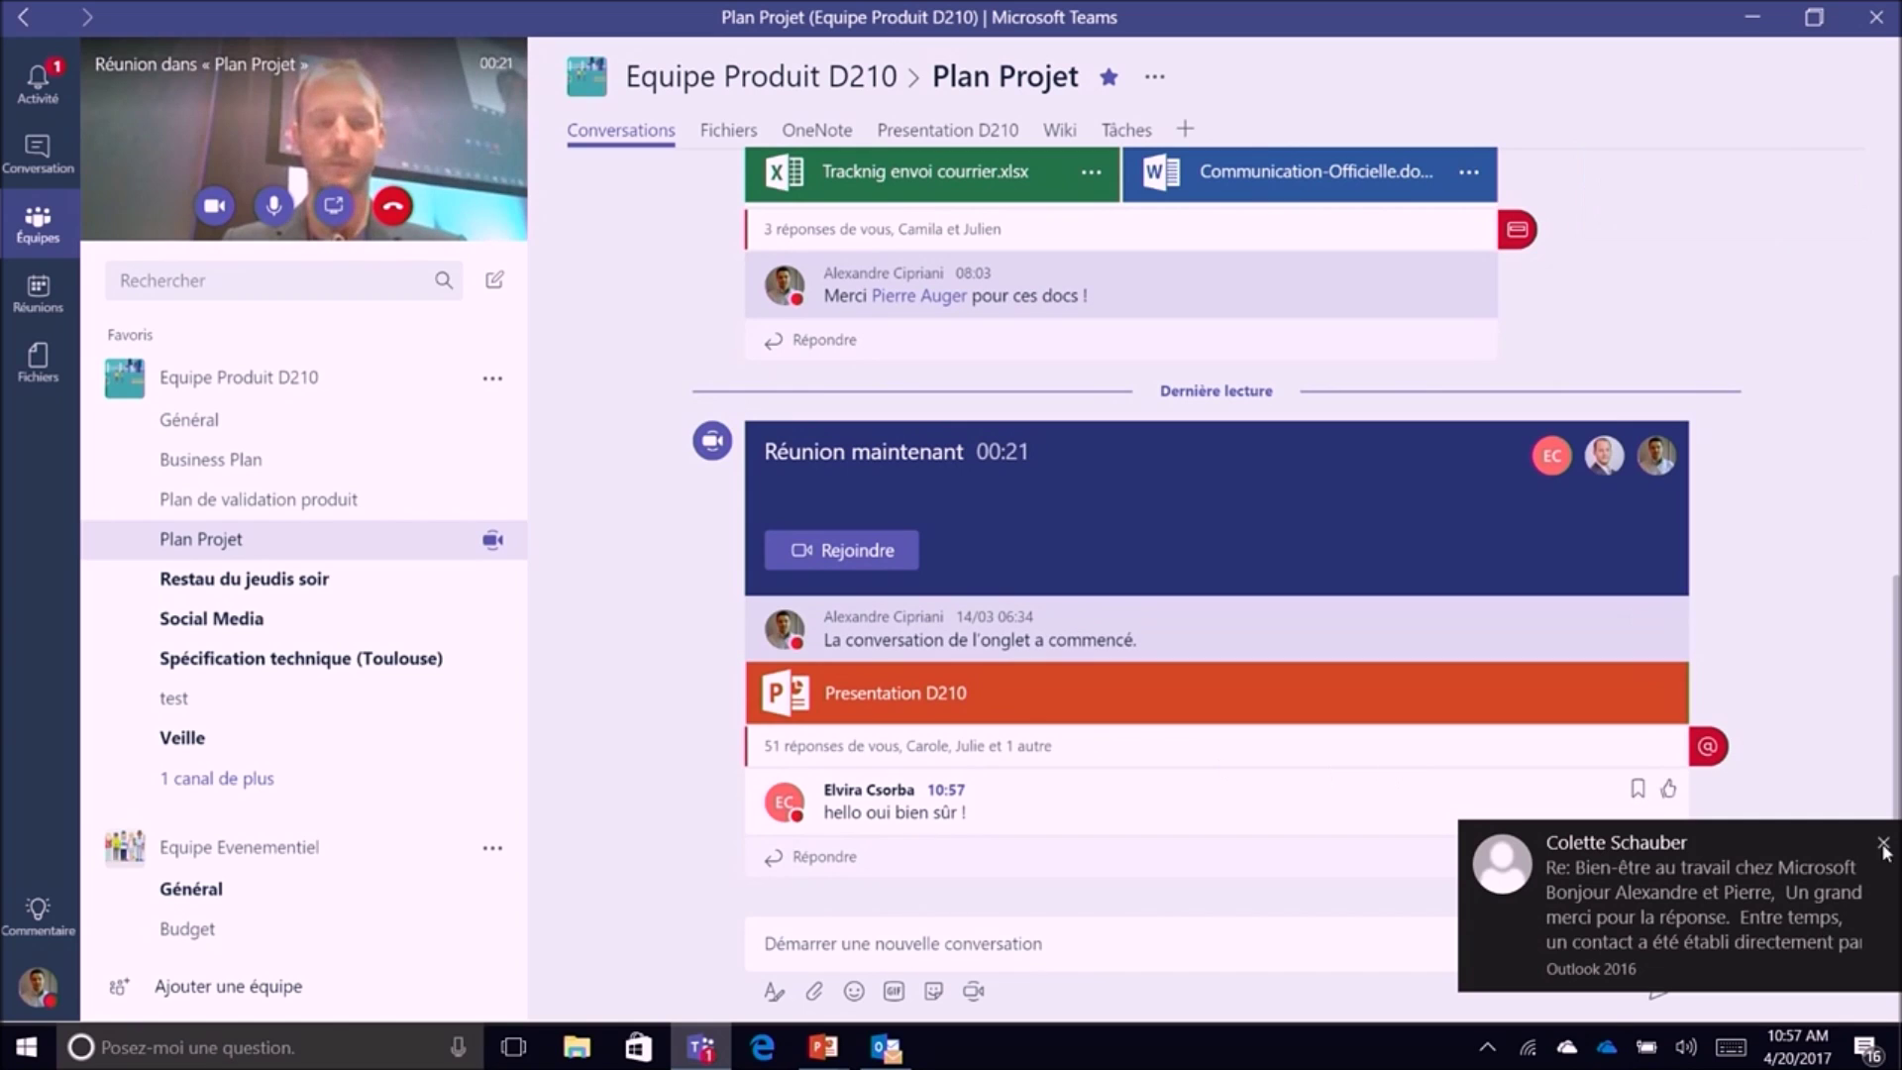
Step: Dismiss the incoming Outlook mail notifications covering the channel conversation
{"action": "left_click", "coordinate": [1882, 842]}
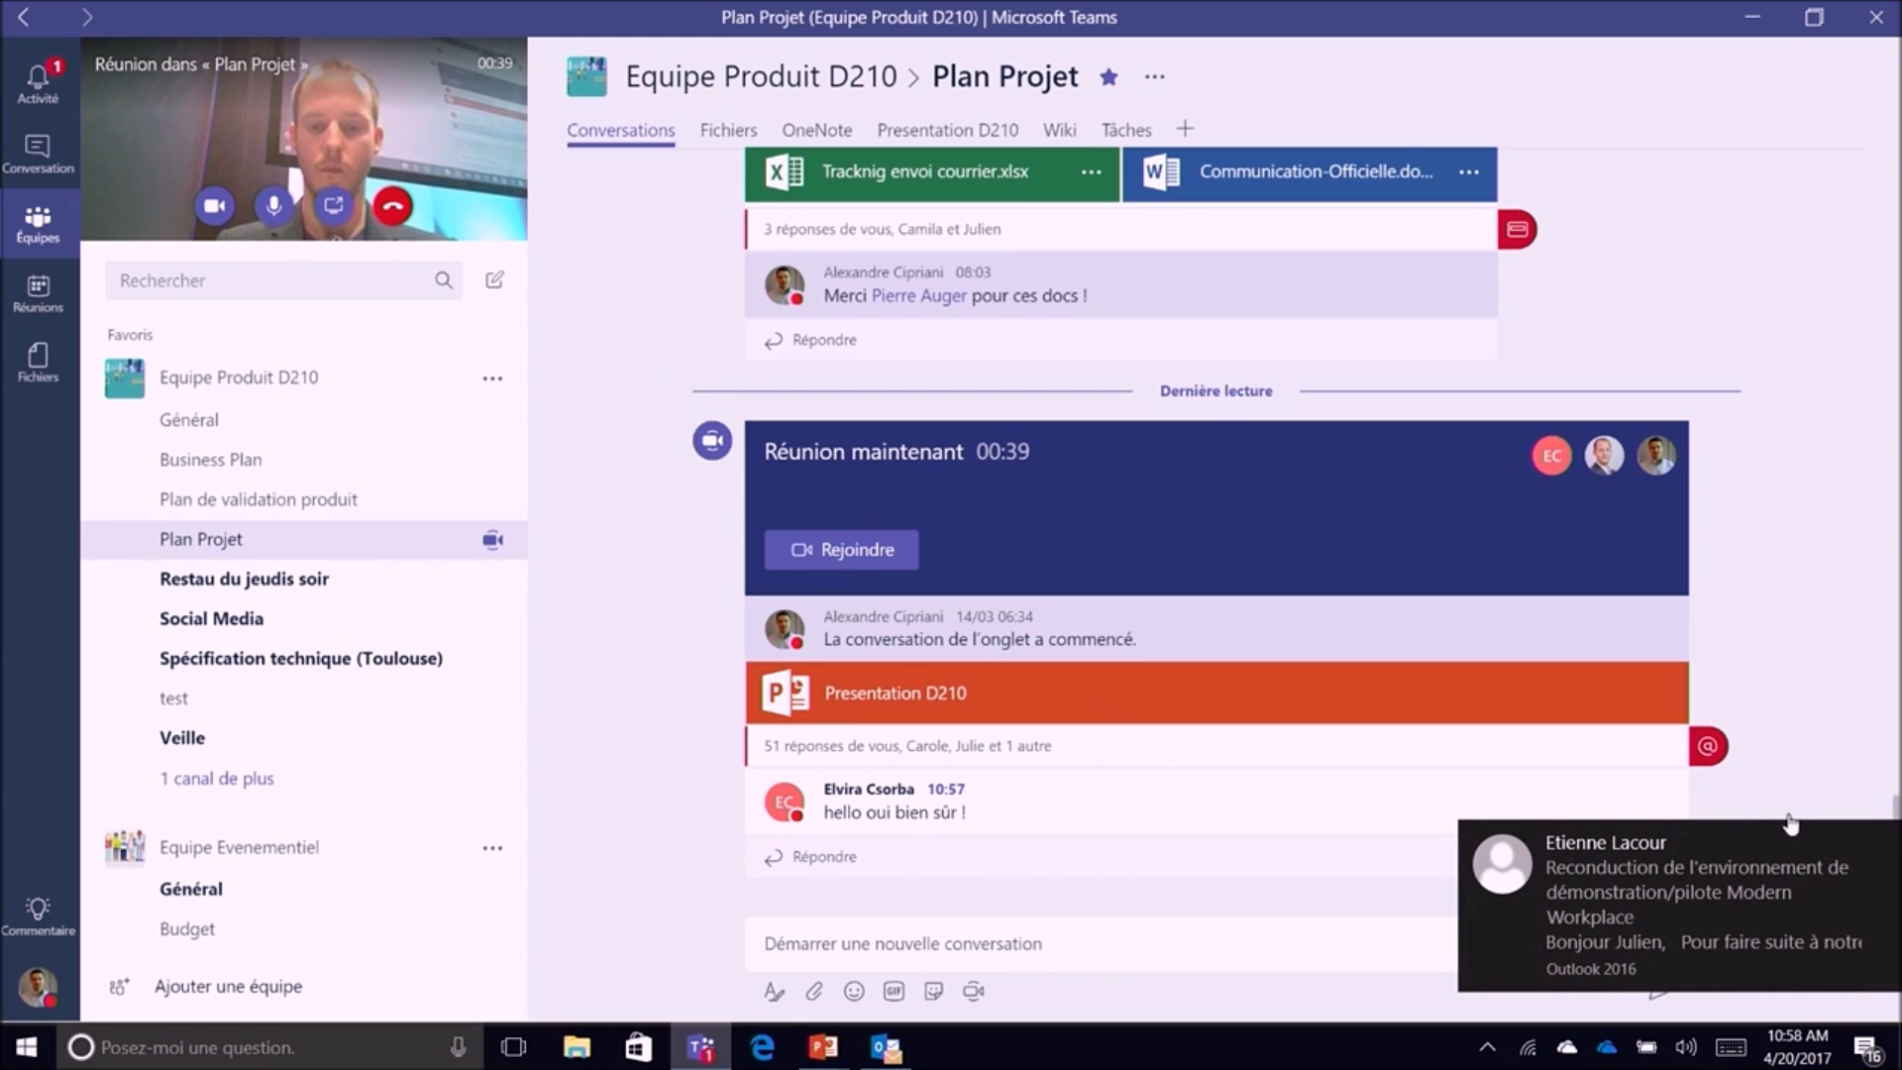
{"action": "left_click", "coordinate": [1885, 846]}
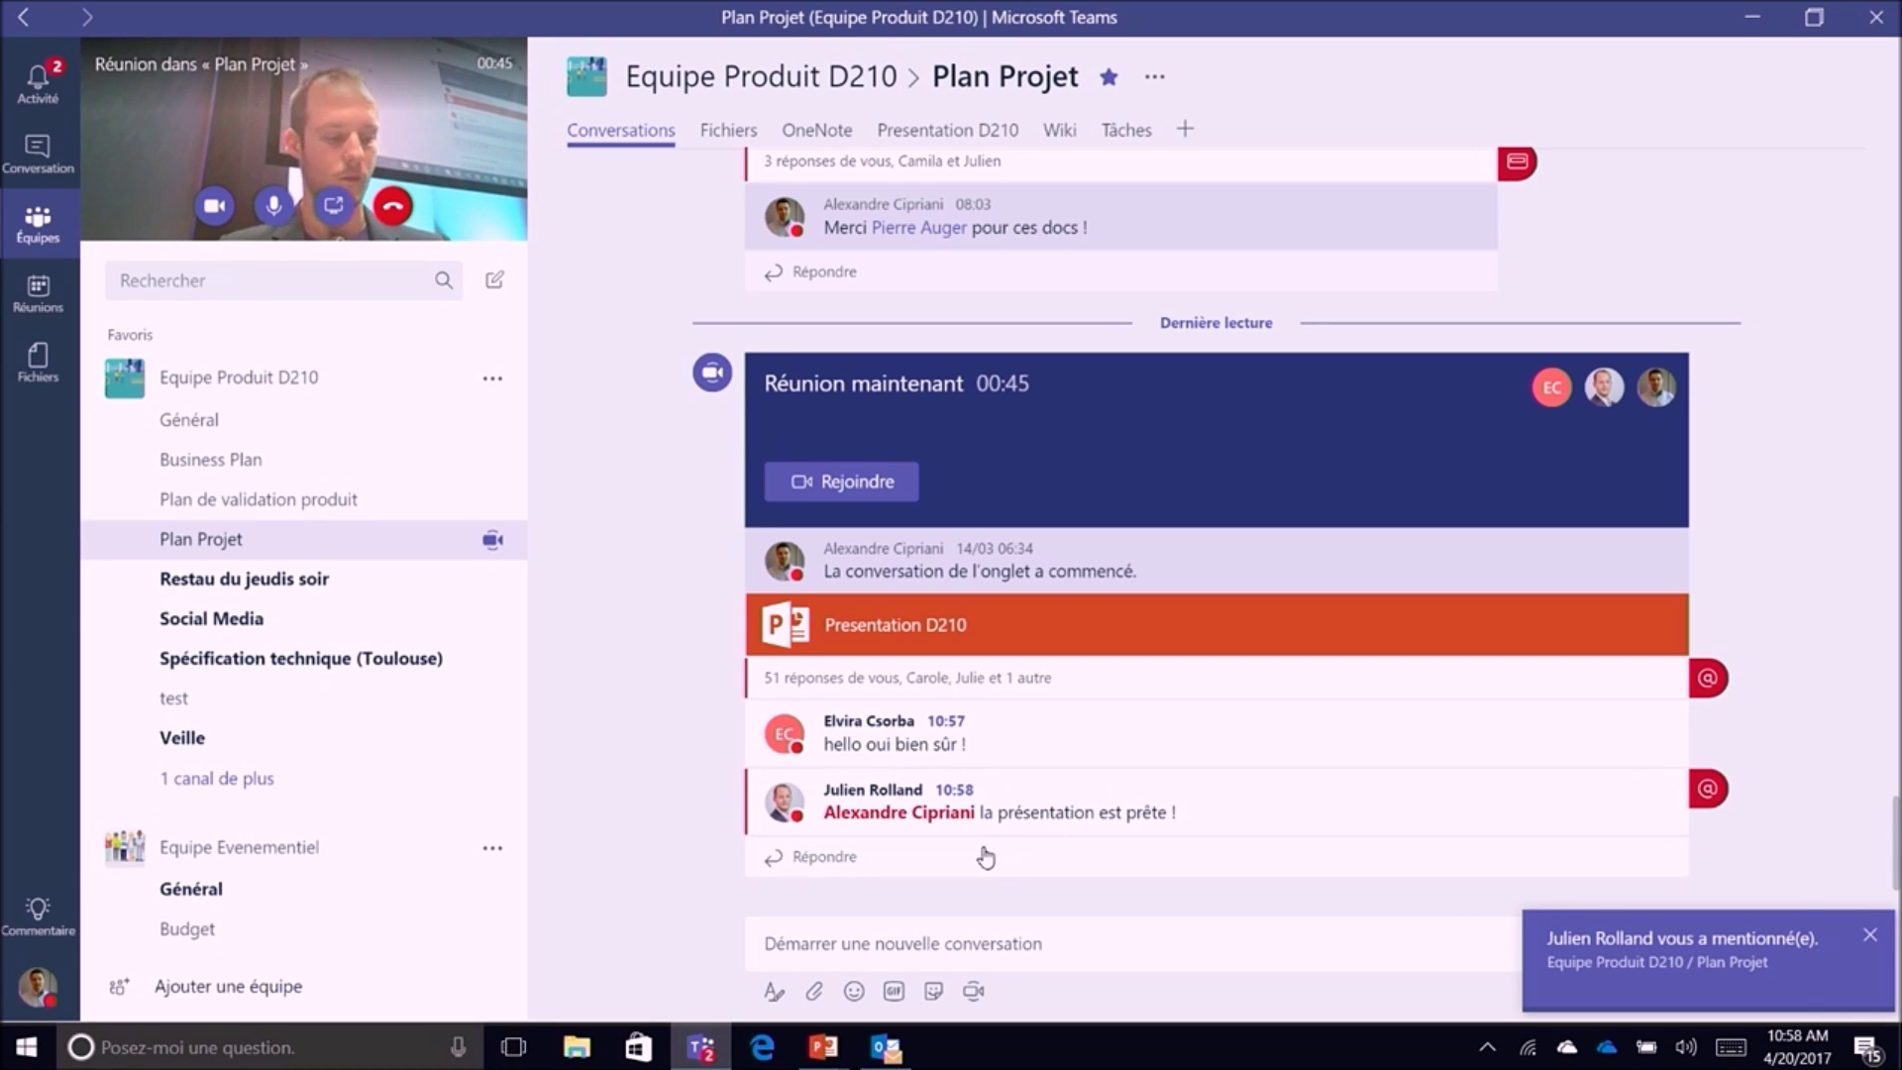
Step: Reply in the Presentation D210 thread with a popular comic sticker captioned "Au top", the two colleagues' first names and a row of exclamation marks
{"action": "left_click", "coordinate": [964, 870]}
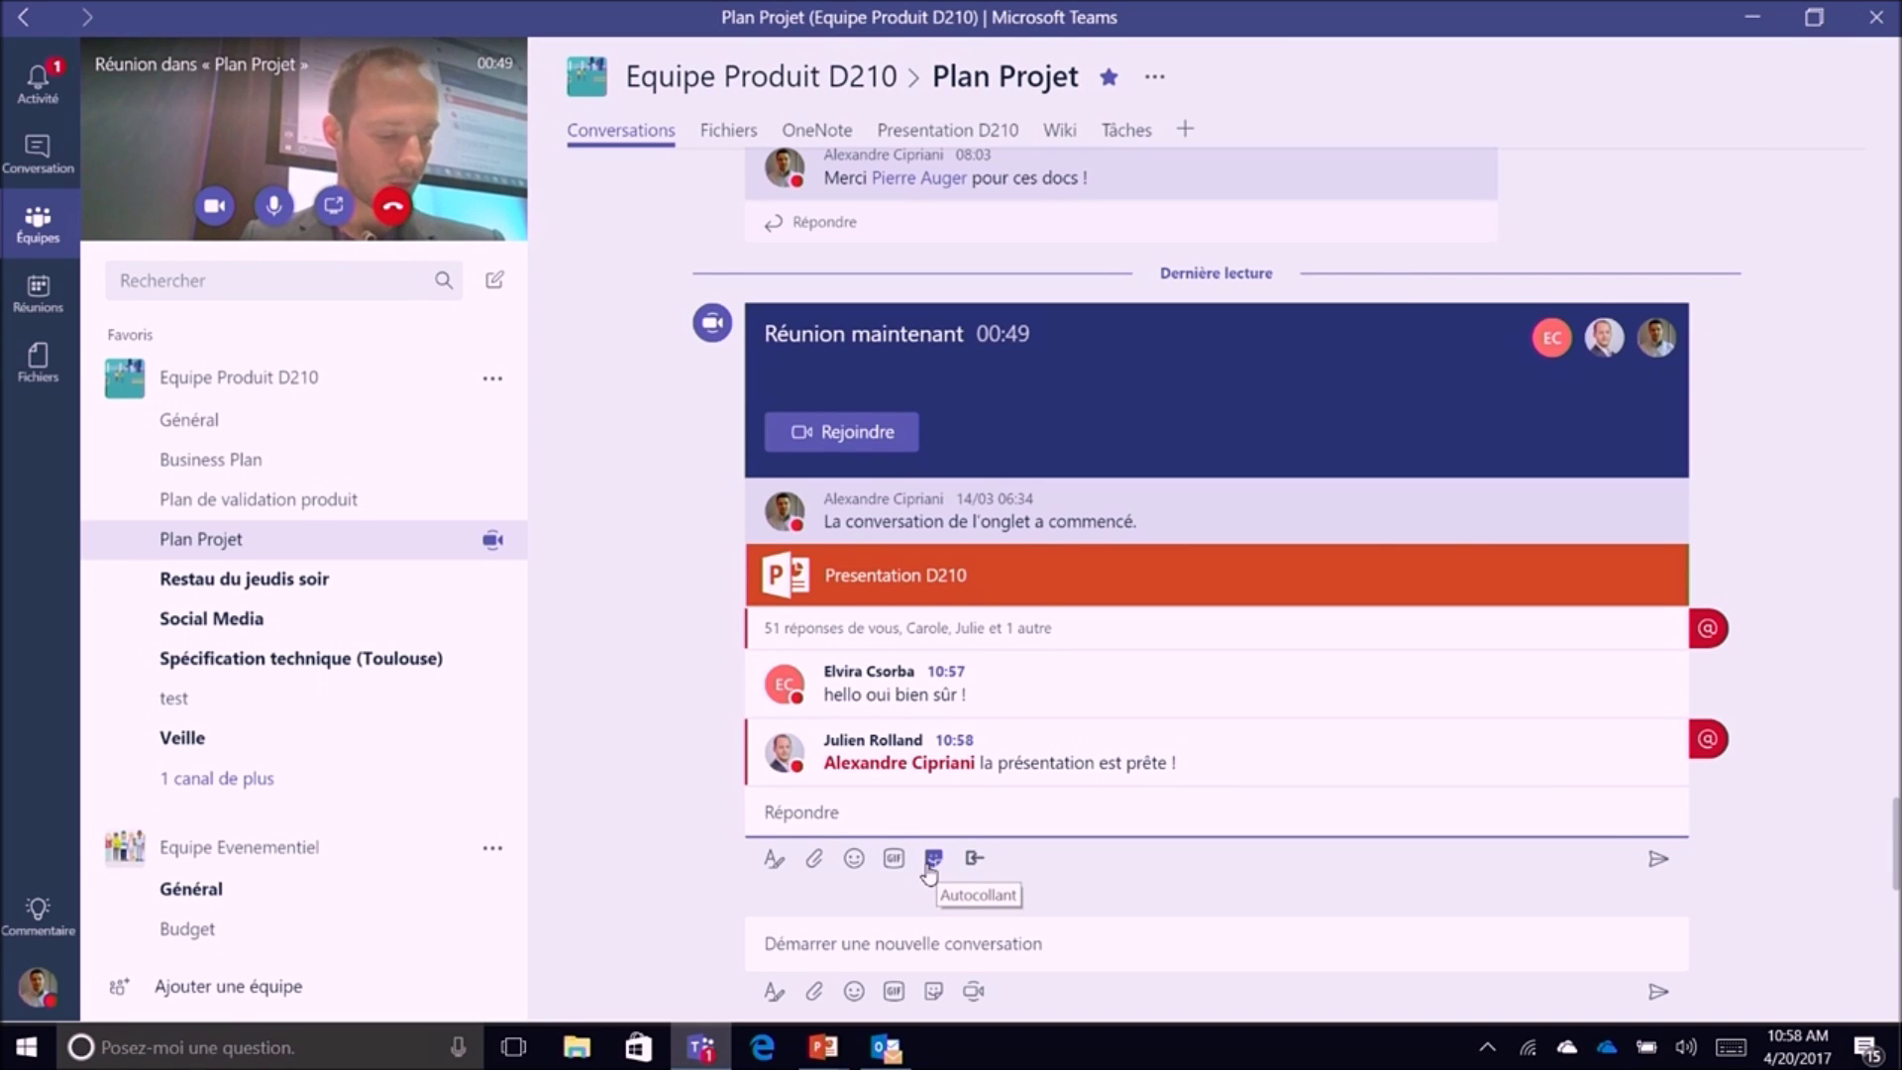
{"action": "left_click", "coordinate": [930, 863]}
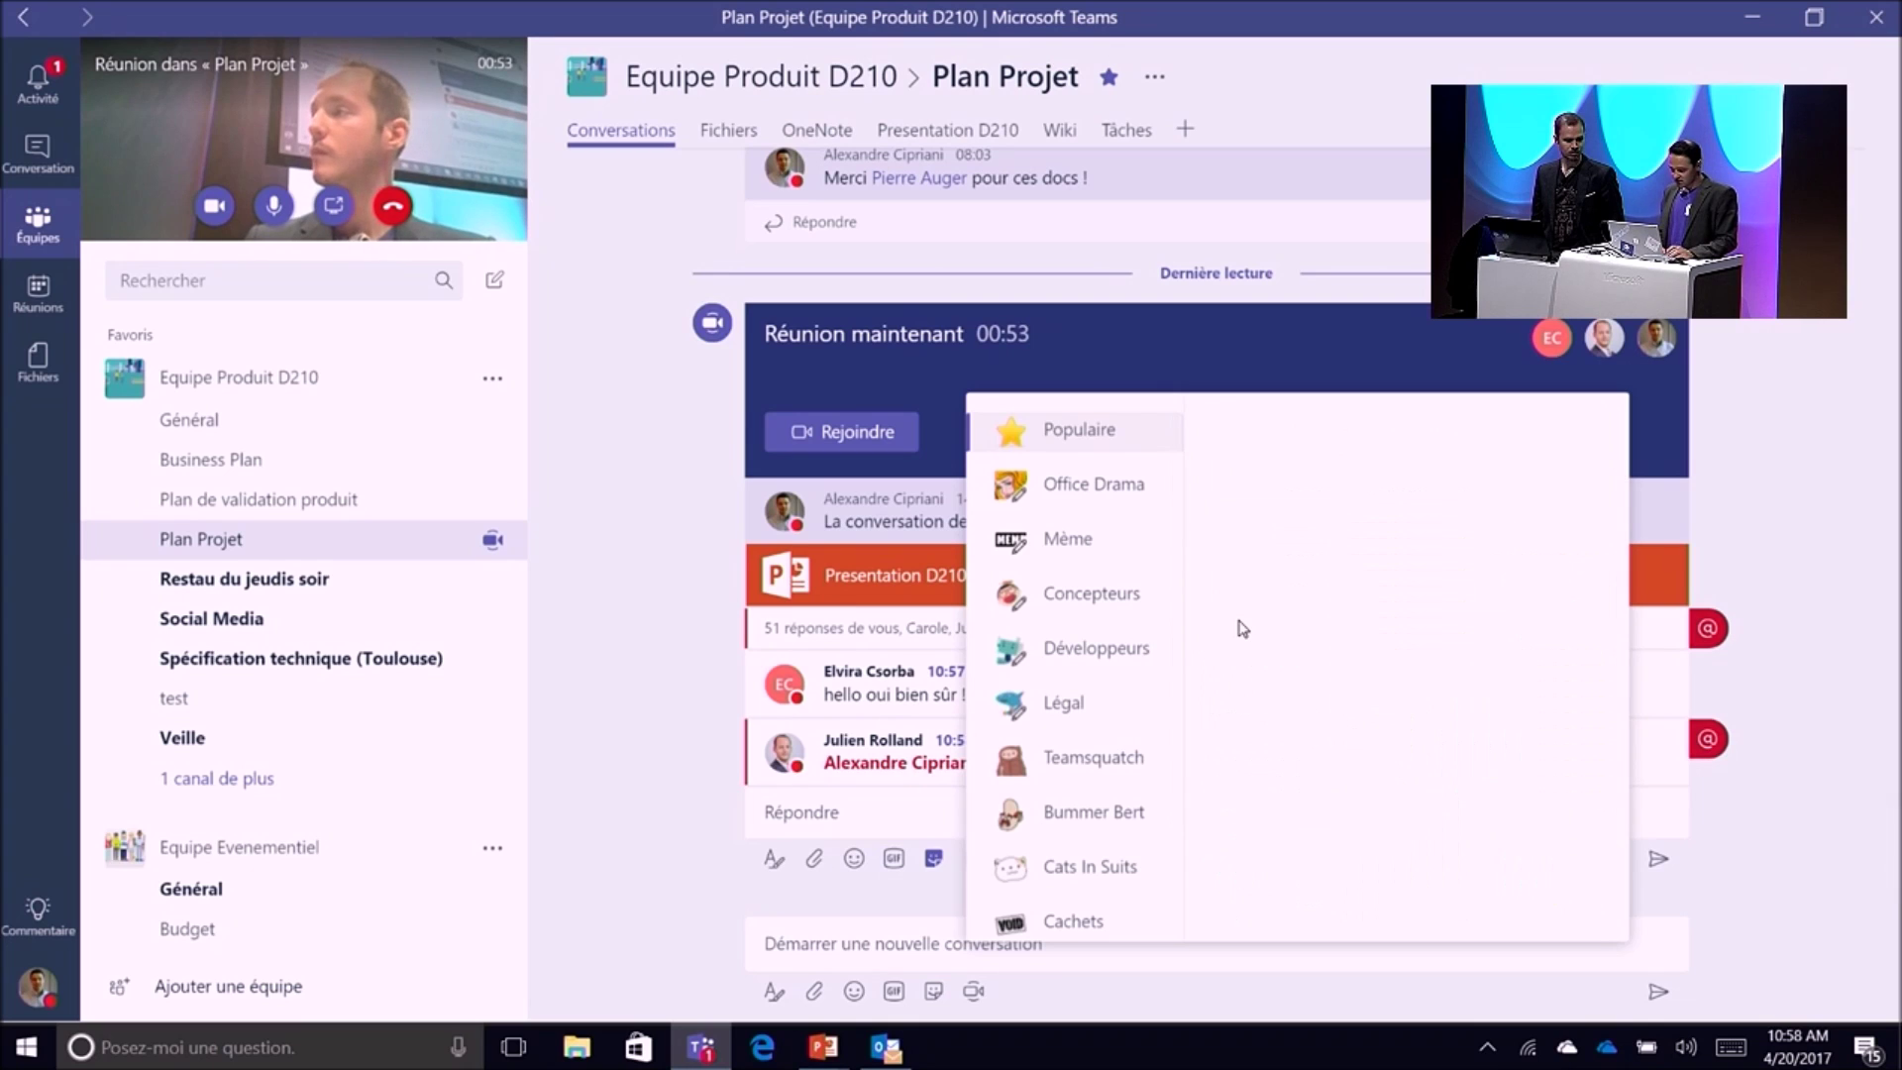
{"action": "key", "text": "BackSpace"}
{"action": "key", "text": "BackSpace"}
{"action": "key", "text": "BackSpace"}
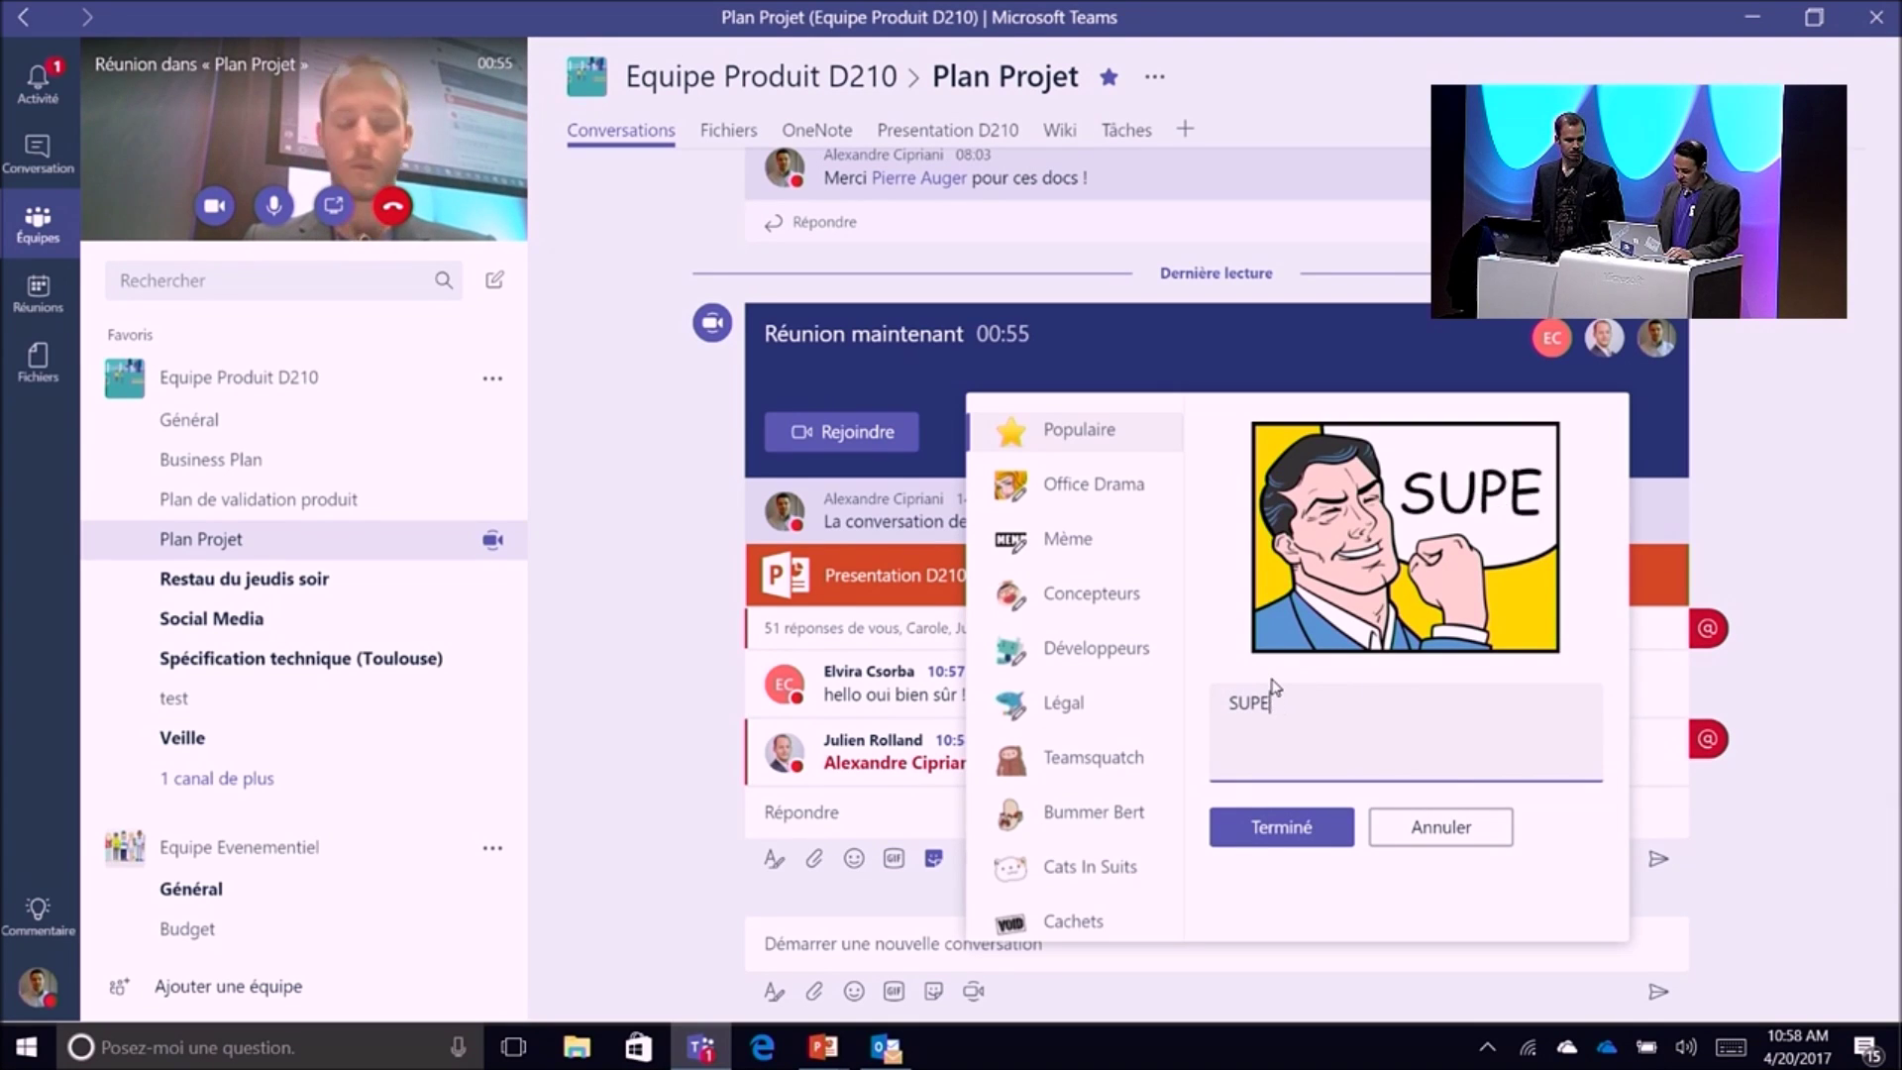
{"action": "key", "text": "BackSpace"}
{"action": "key", "text": "BackSpace"}
{"action": "key", "text": "BackSpace"}
{"action": "key", "text": "BackSpace"}
{"action": "type", "text": "Au top Elvira et Julien "}
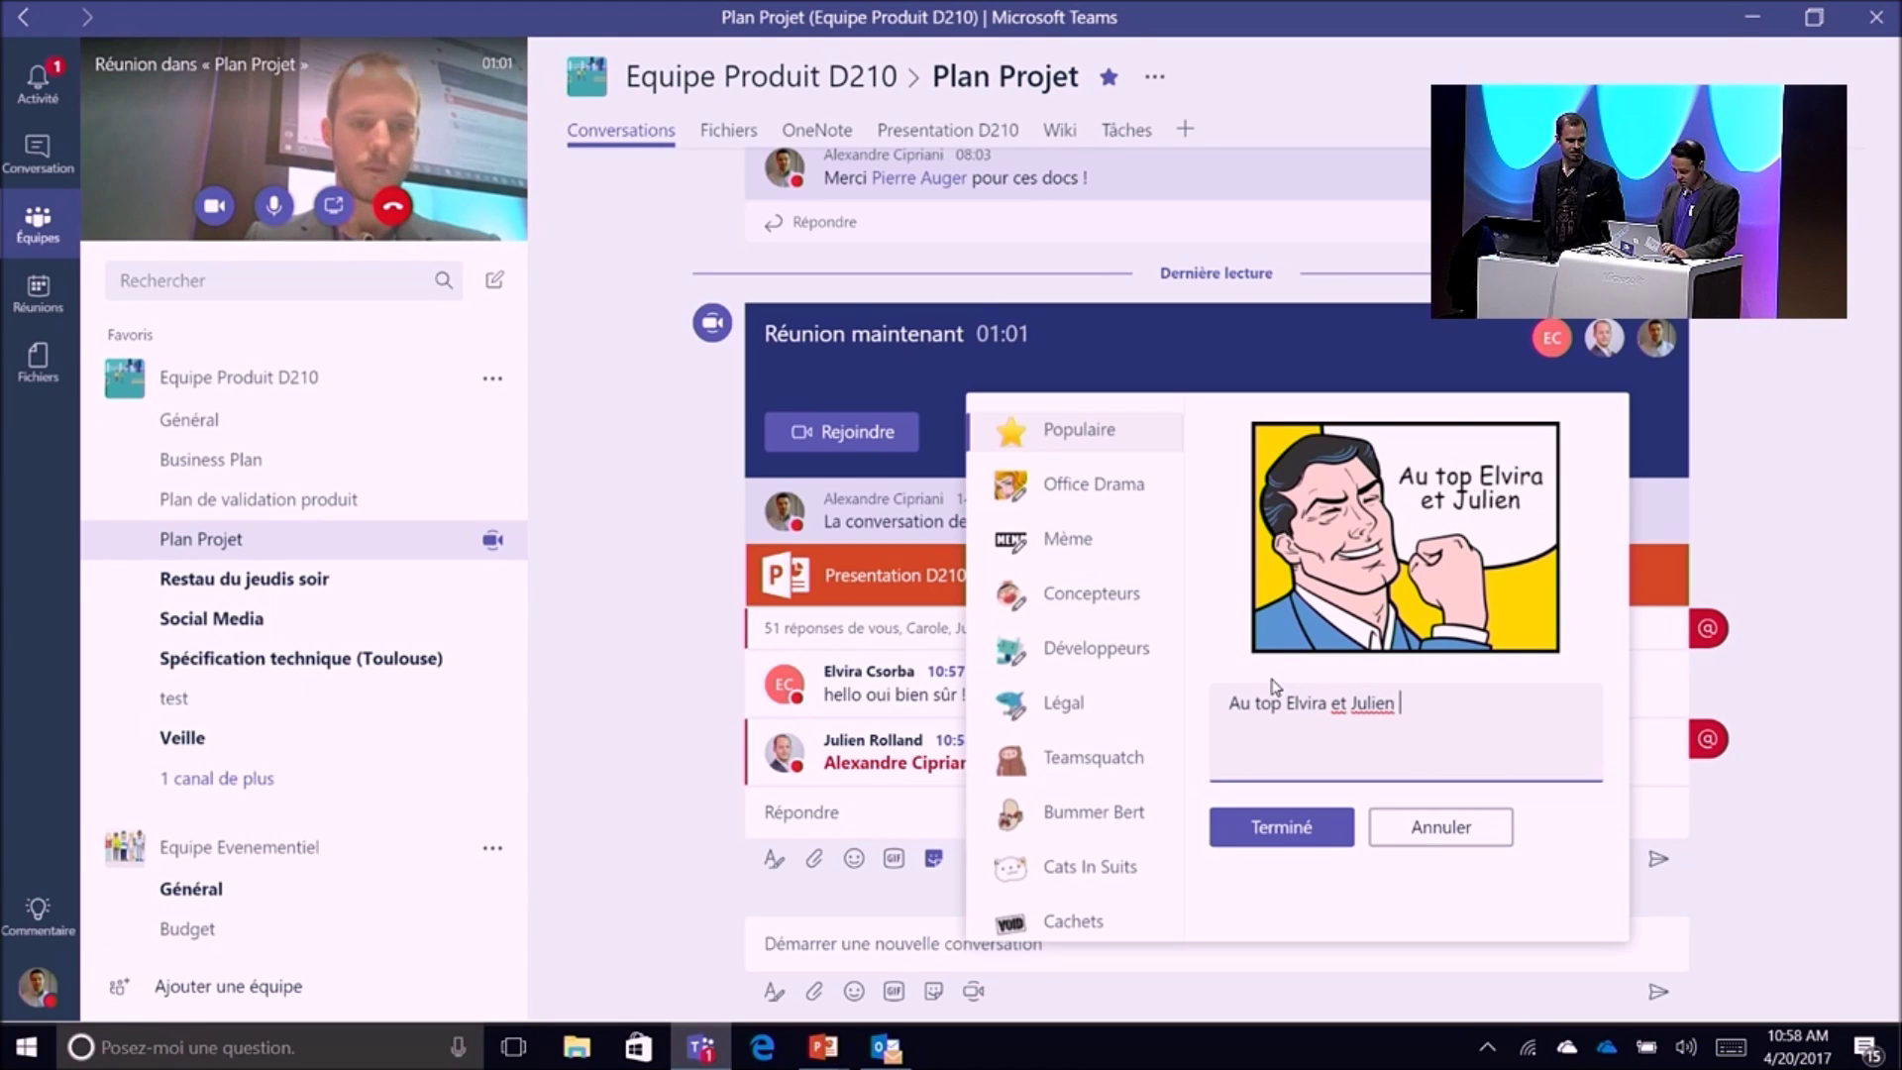
{"action": "type", "text": "!!!!!!!!!!!"}
{"action": "left_click", "coordinate": [1308, 824]}
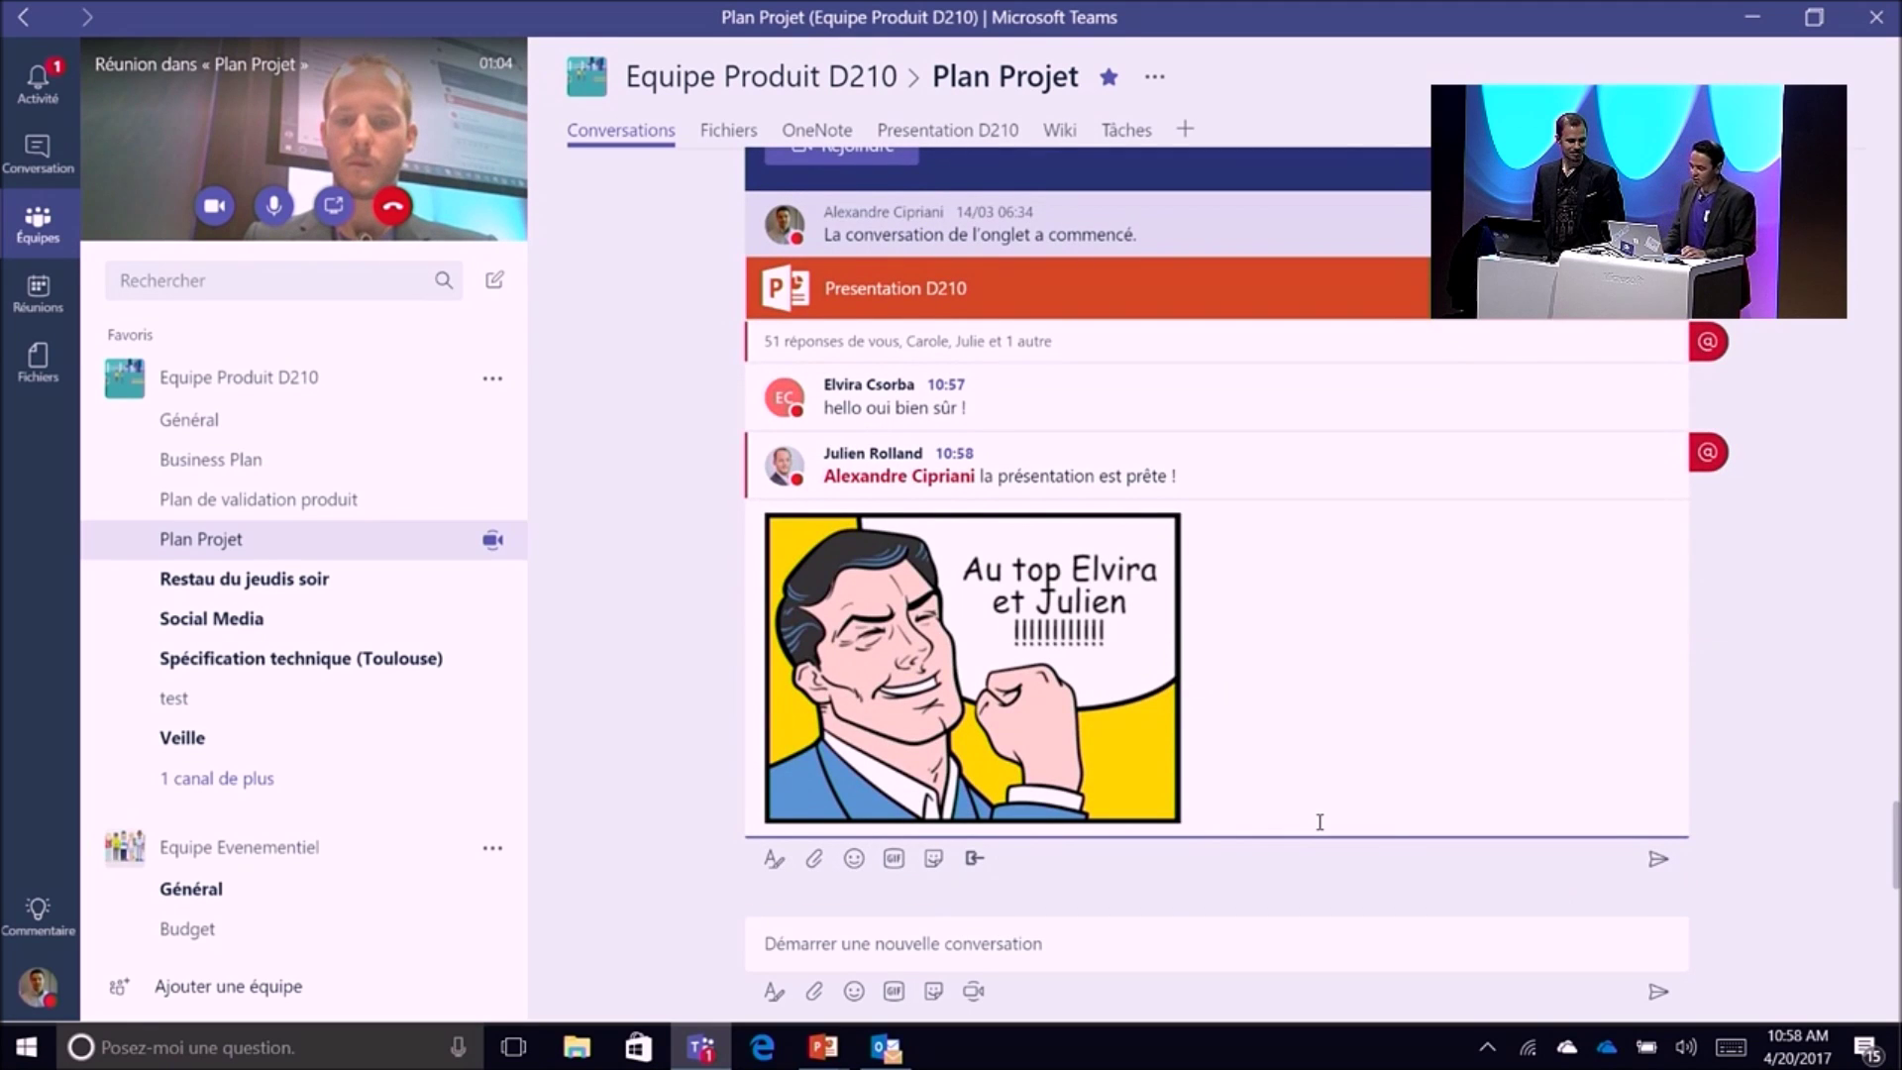
{"action": "key", "text": "Return"}
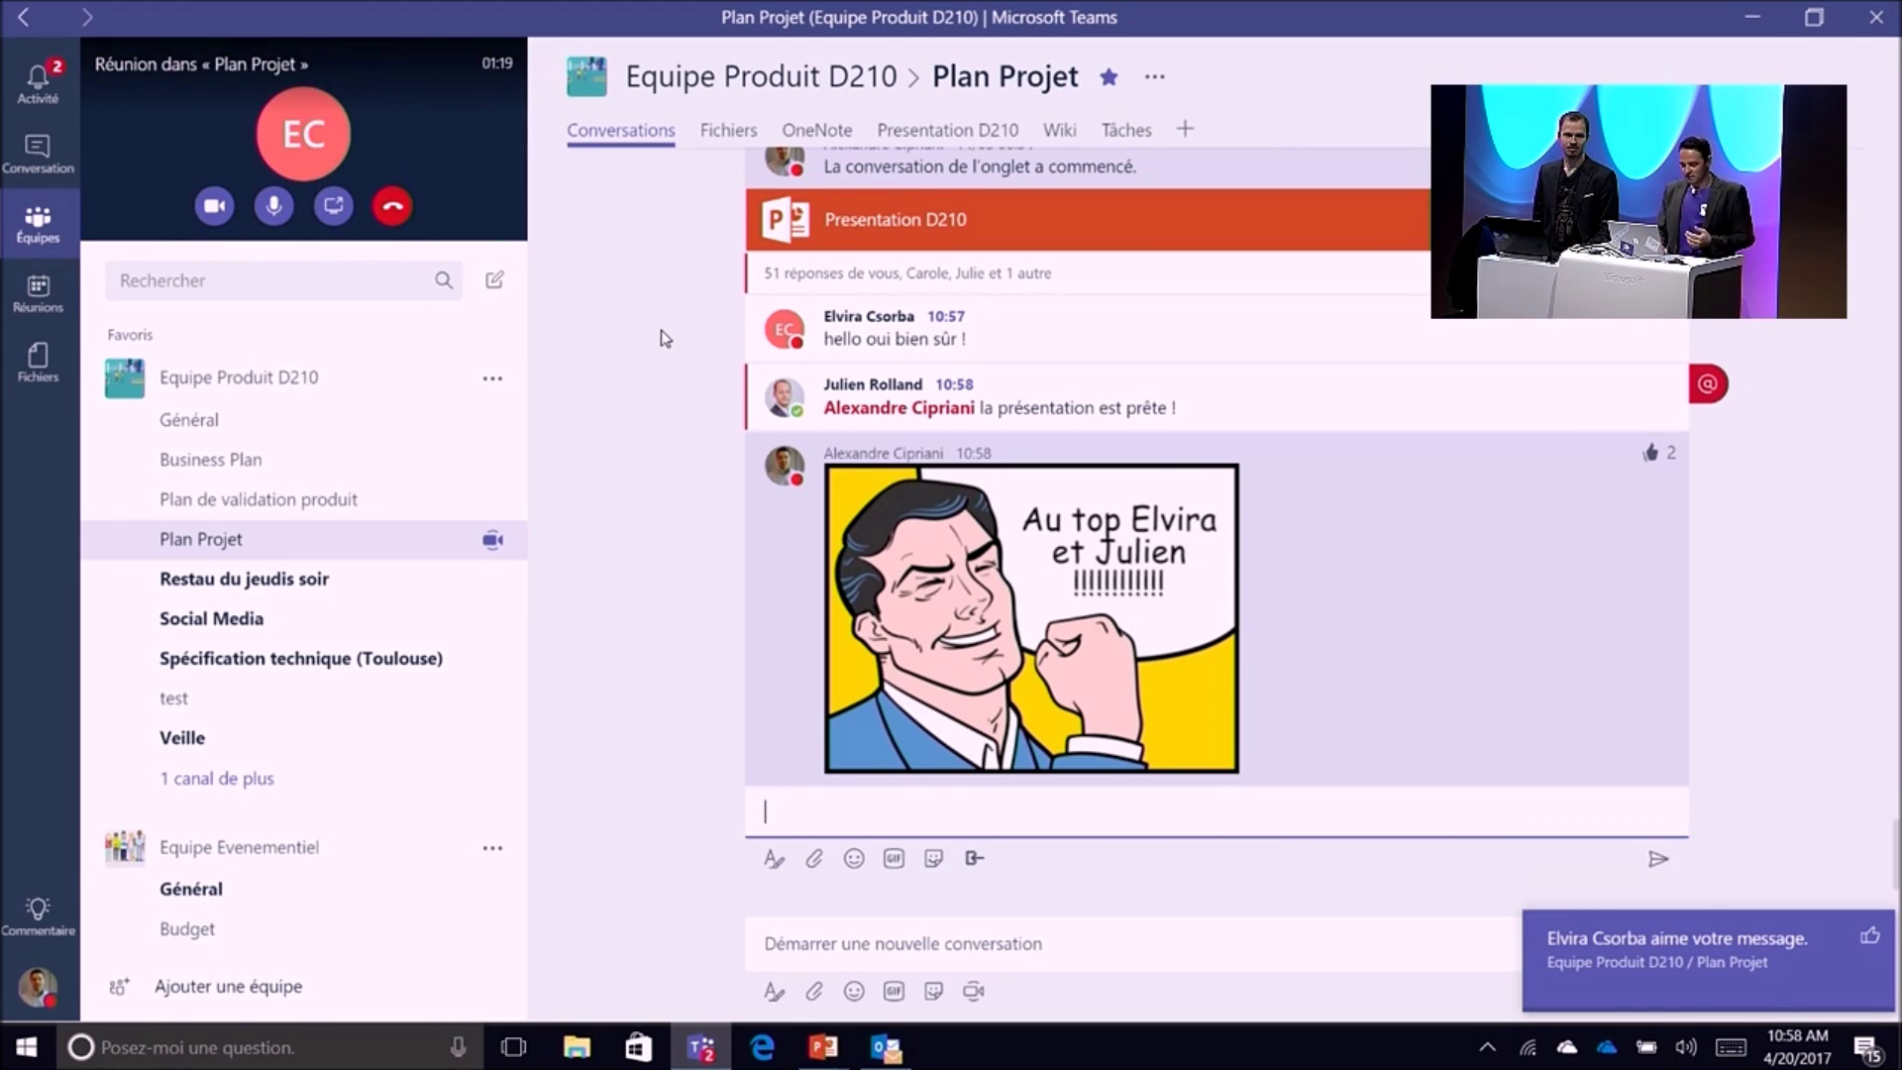
Step: Hang up the ongoing meeting in the Plan Projet channel
{"action": "left_click", "coordinate": [394, 219]}
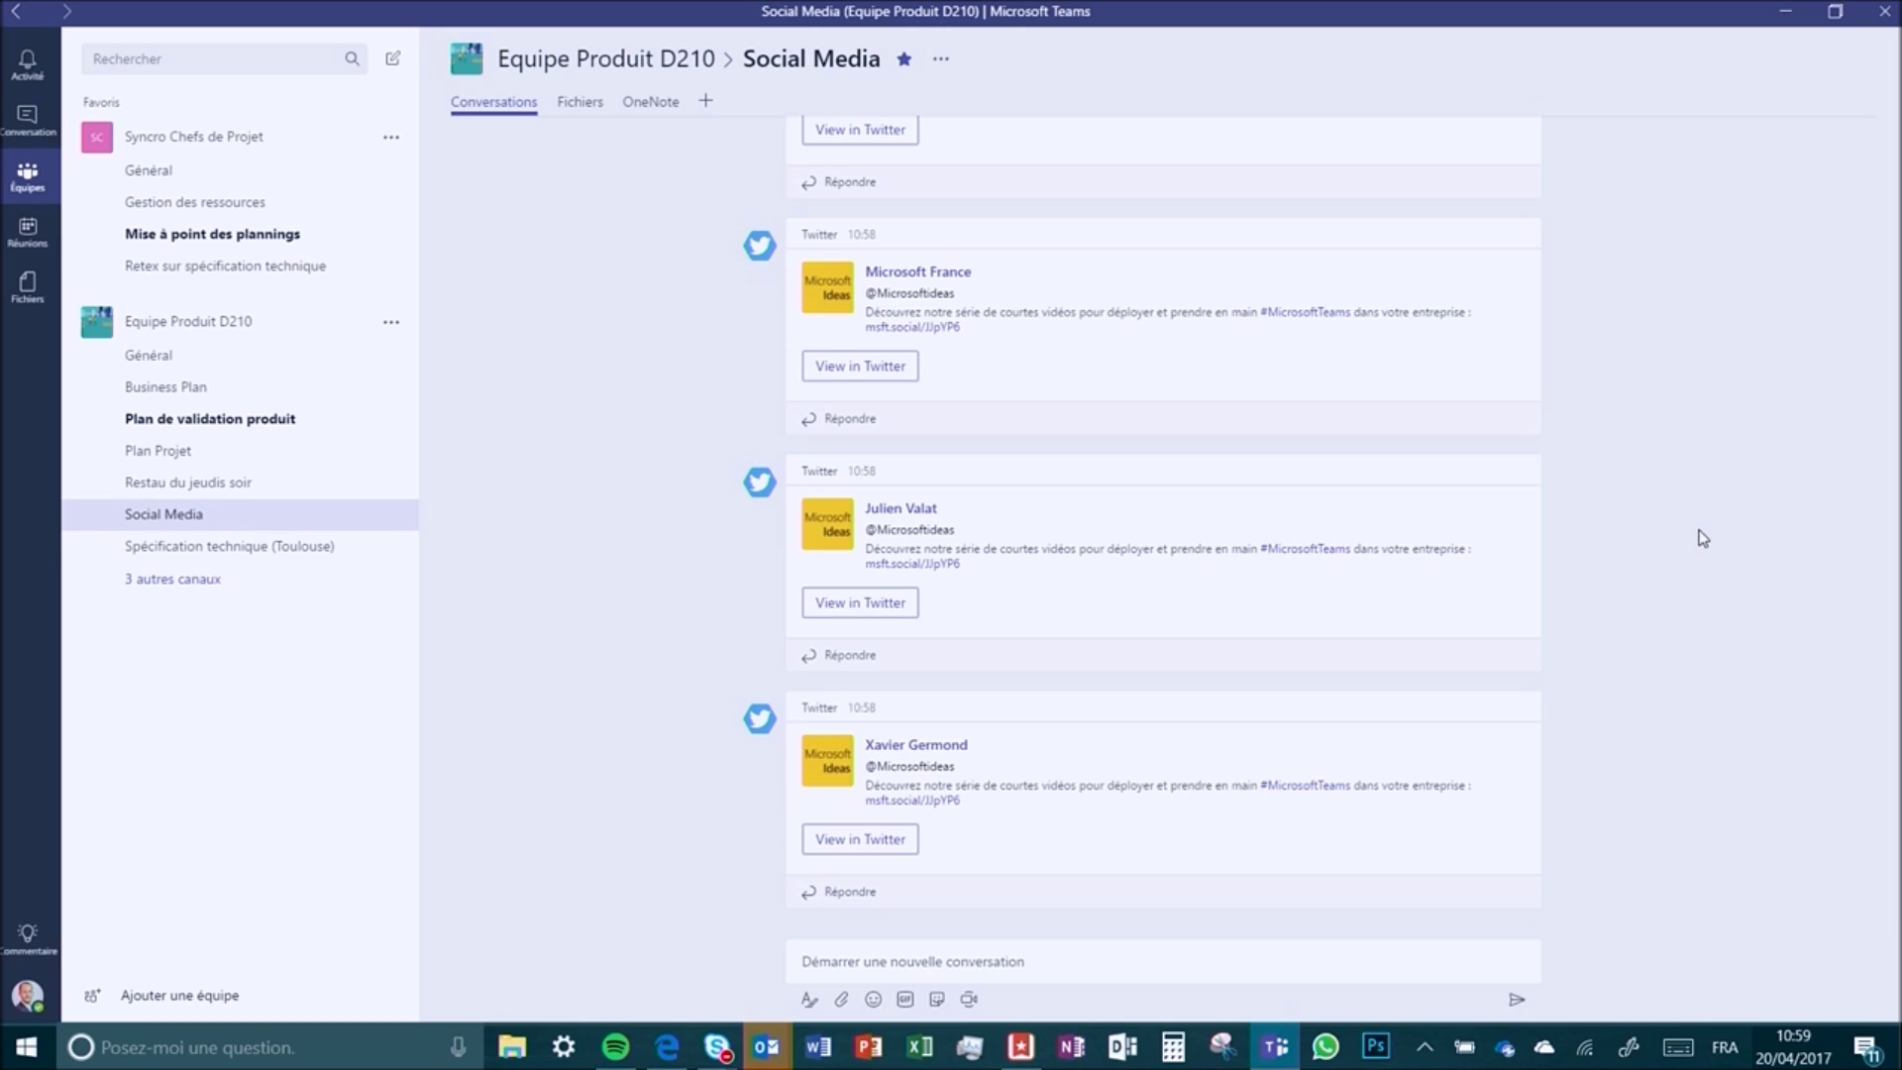
Step: Browse the connectors available for the Social Media channel, including the Marketing and CRM categories, and close the list
{"action": "left_click", "coordinate": [391, 515]}
{"action": "left_click", "coordinate": [495, 628]}
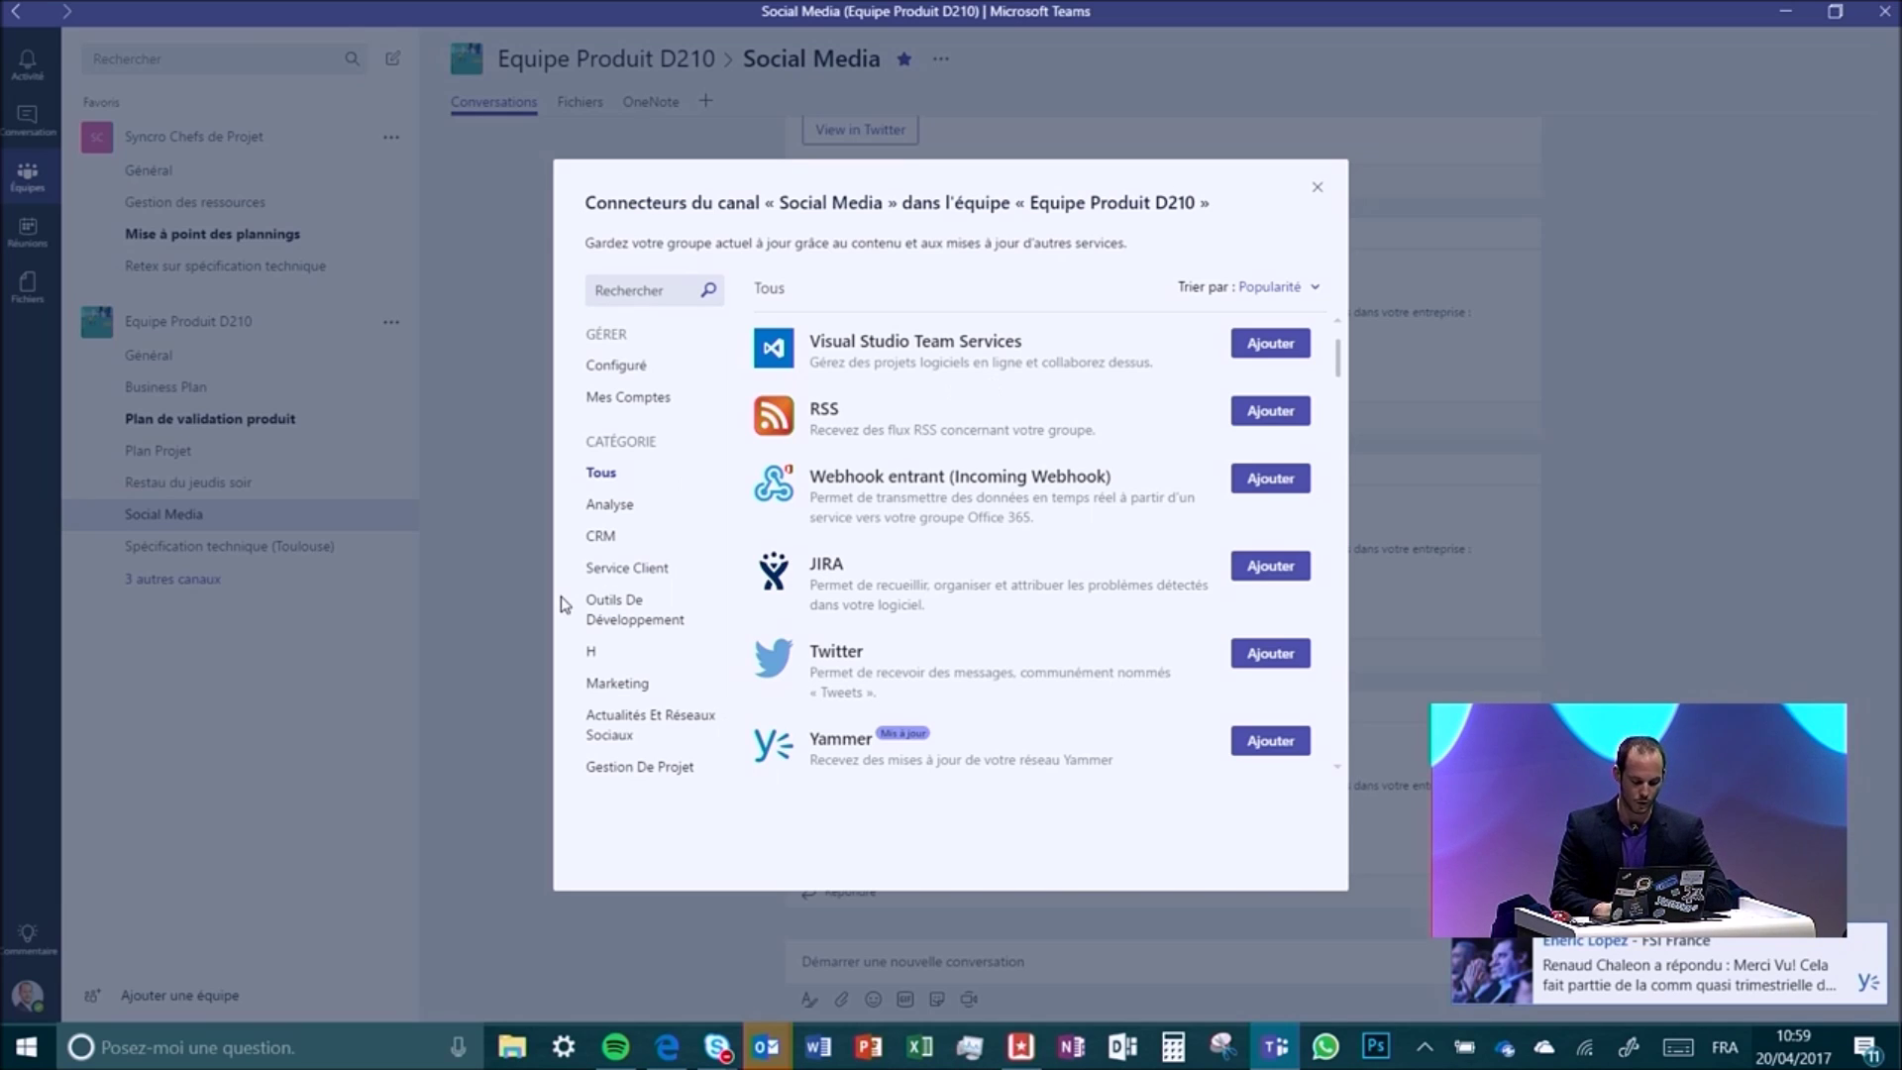
{"action": "left_click", "coordinate": [617, 684]}
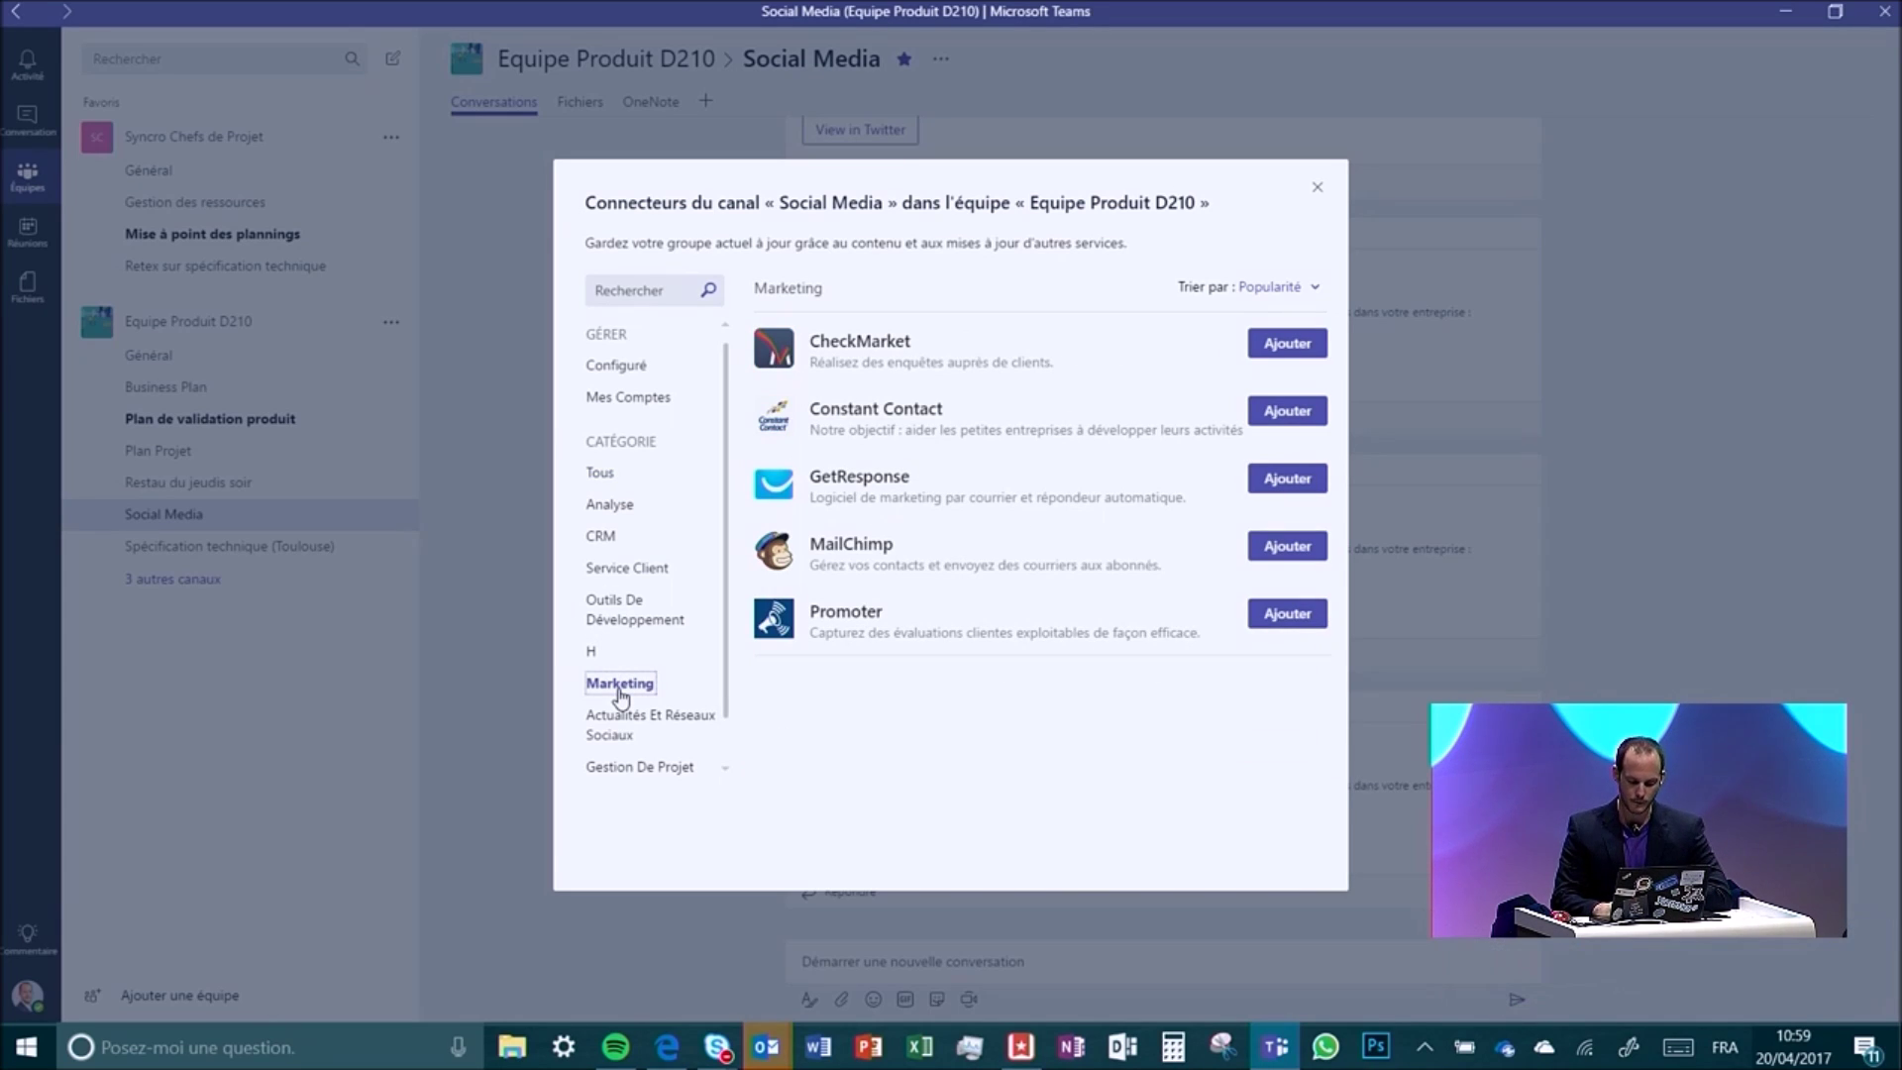
{"action": "left_click", "coordinate": [610, 566]}
{"action": "left_click", "coordinate": [616, 541]}
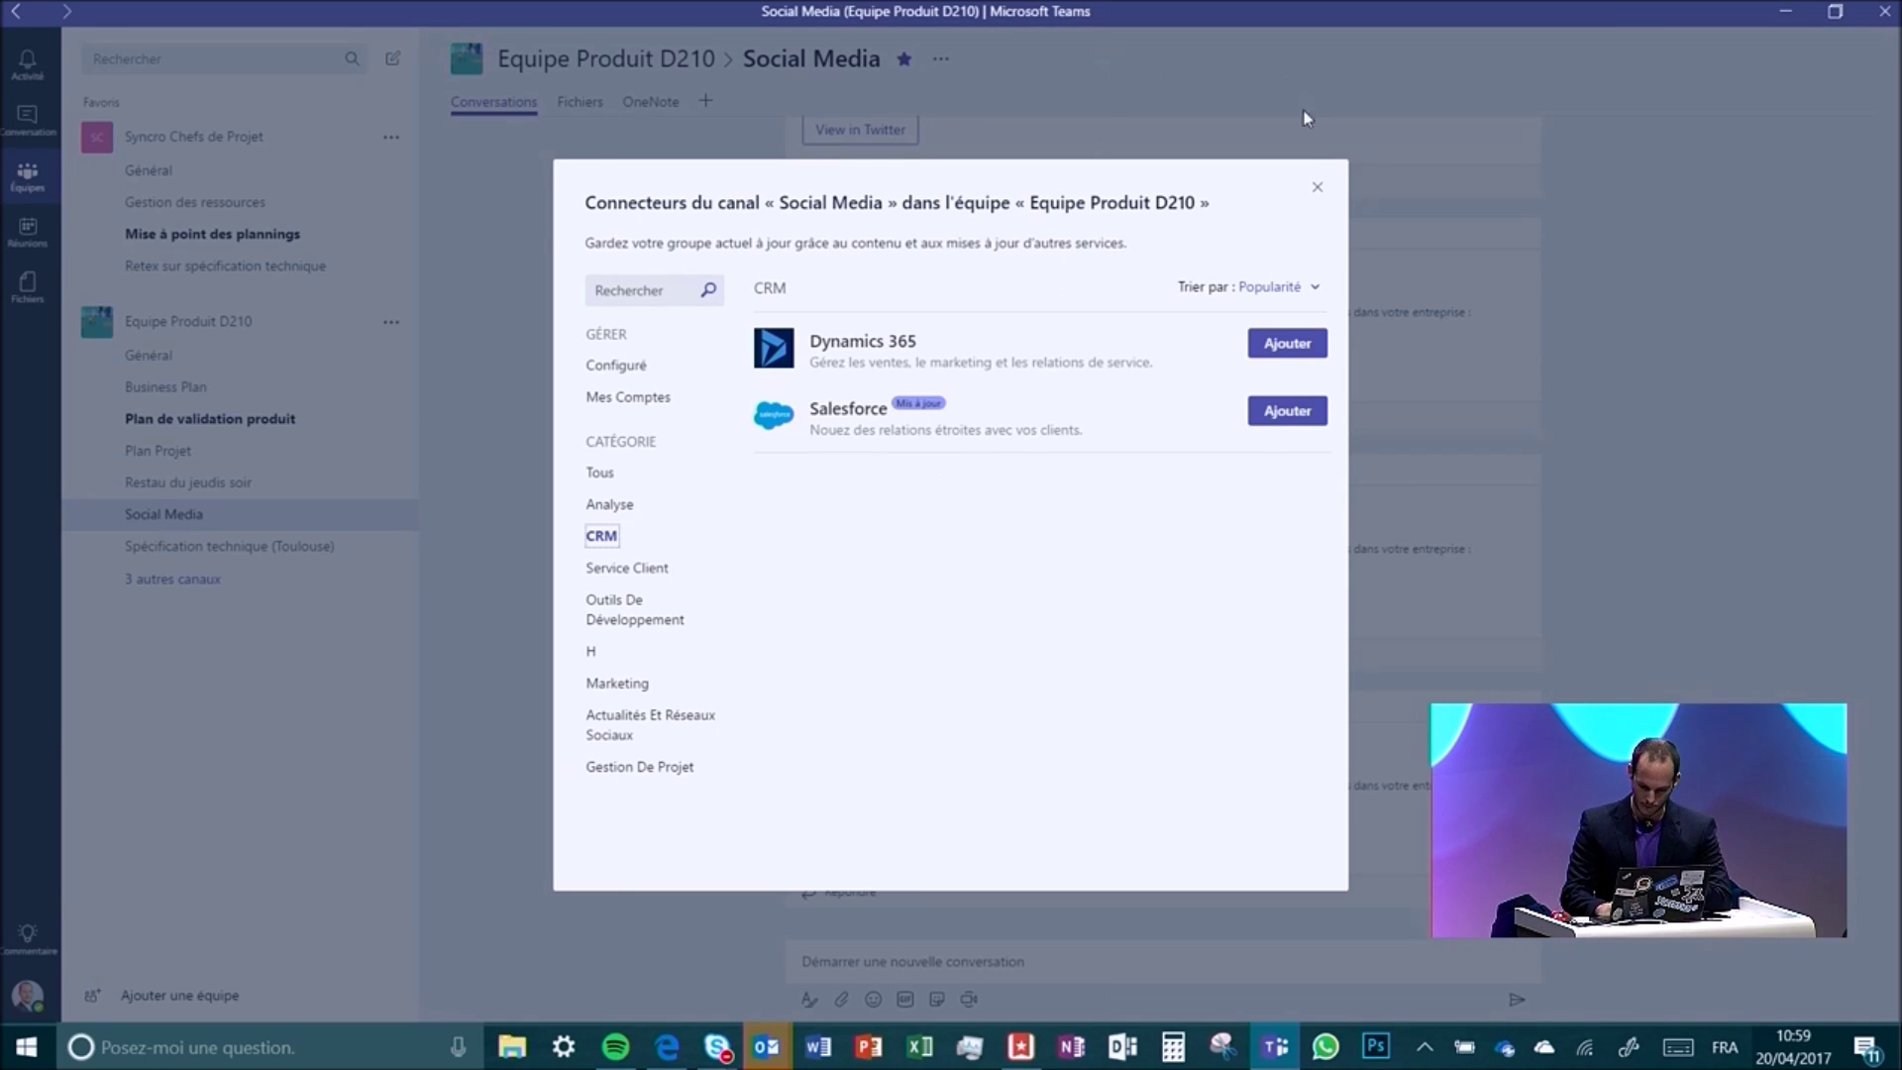
{"action": "left_click", "coordinate": [1318, 183]}
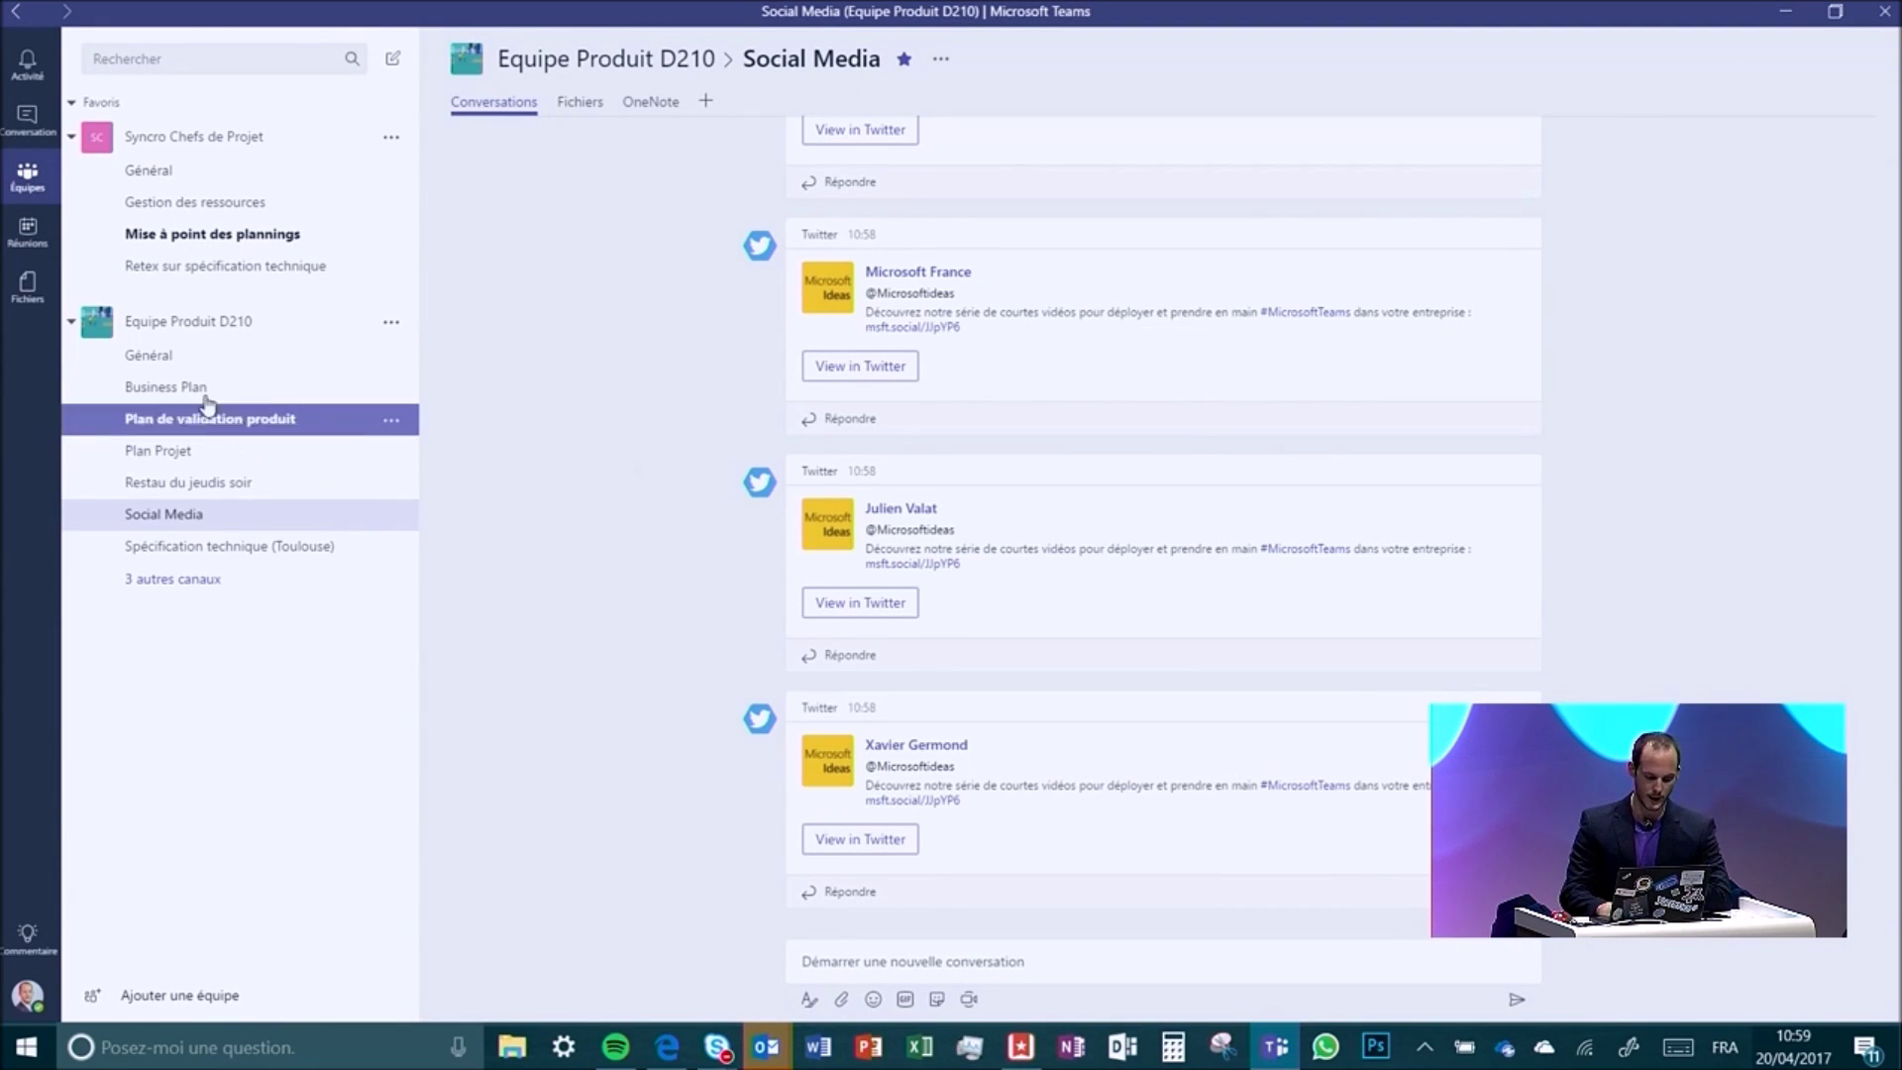
Step: Start a conversation in the Plan Projet channel that mentions the colleague and asks "peux-tu venir rapidement sur Toulouse ?"
{"action": "left_click", "coordinate": [179, 450]}
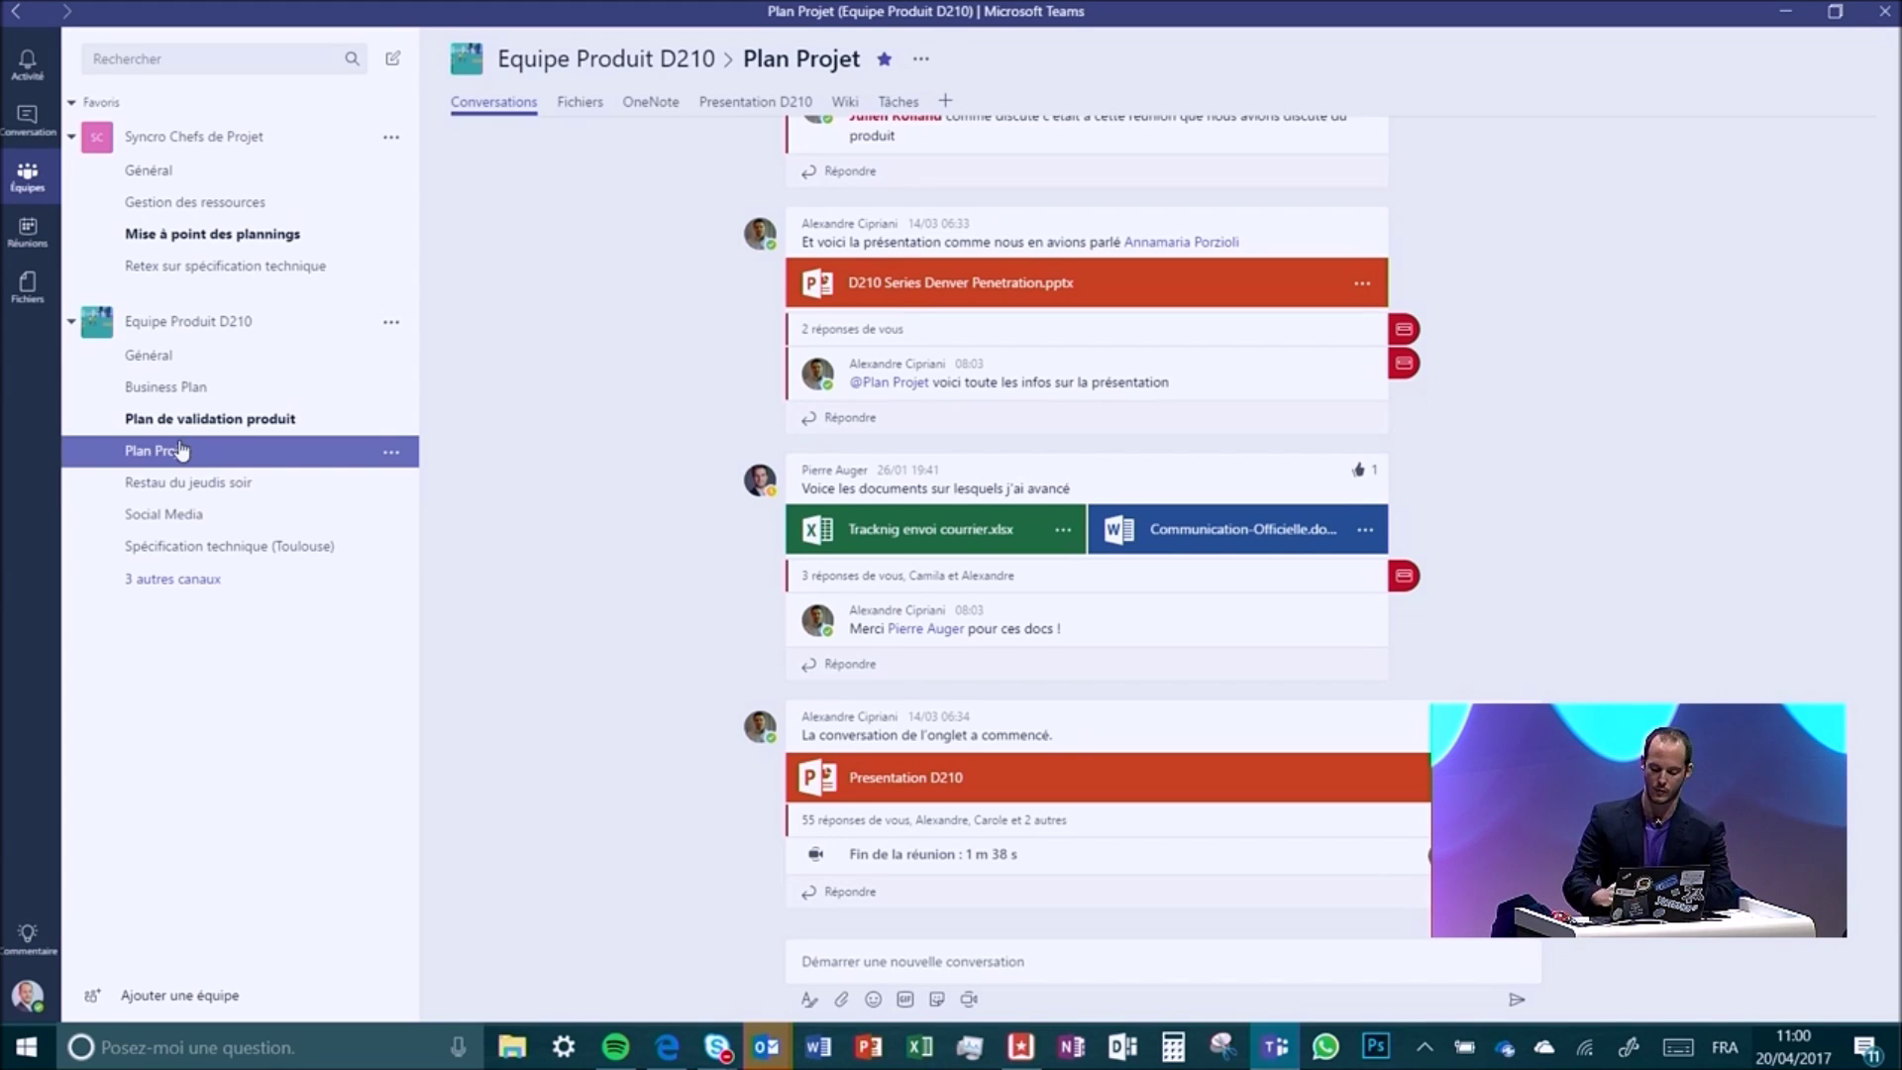
{"action": "left_click", "coordinate": [868, 960]}
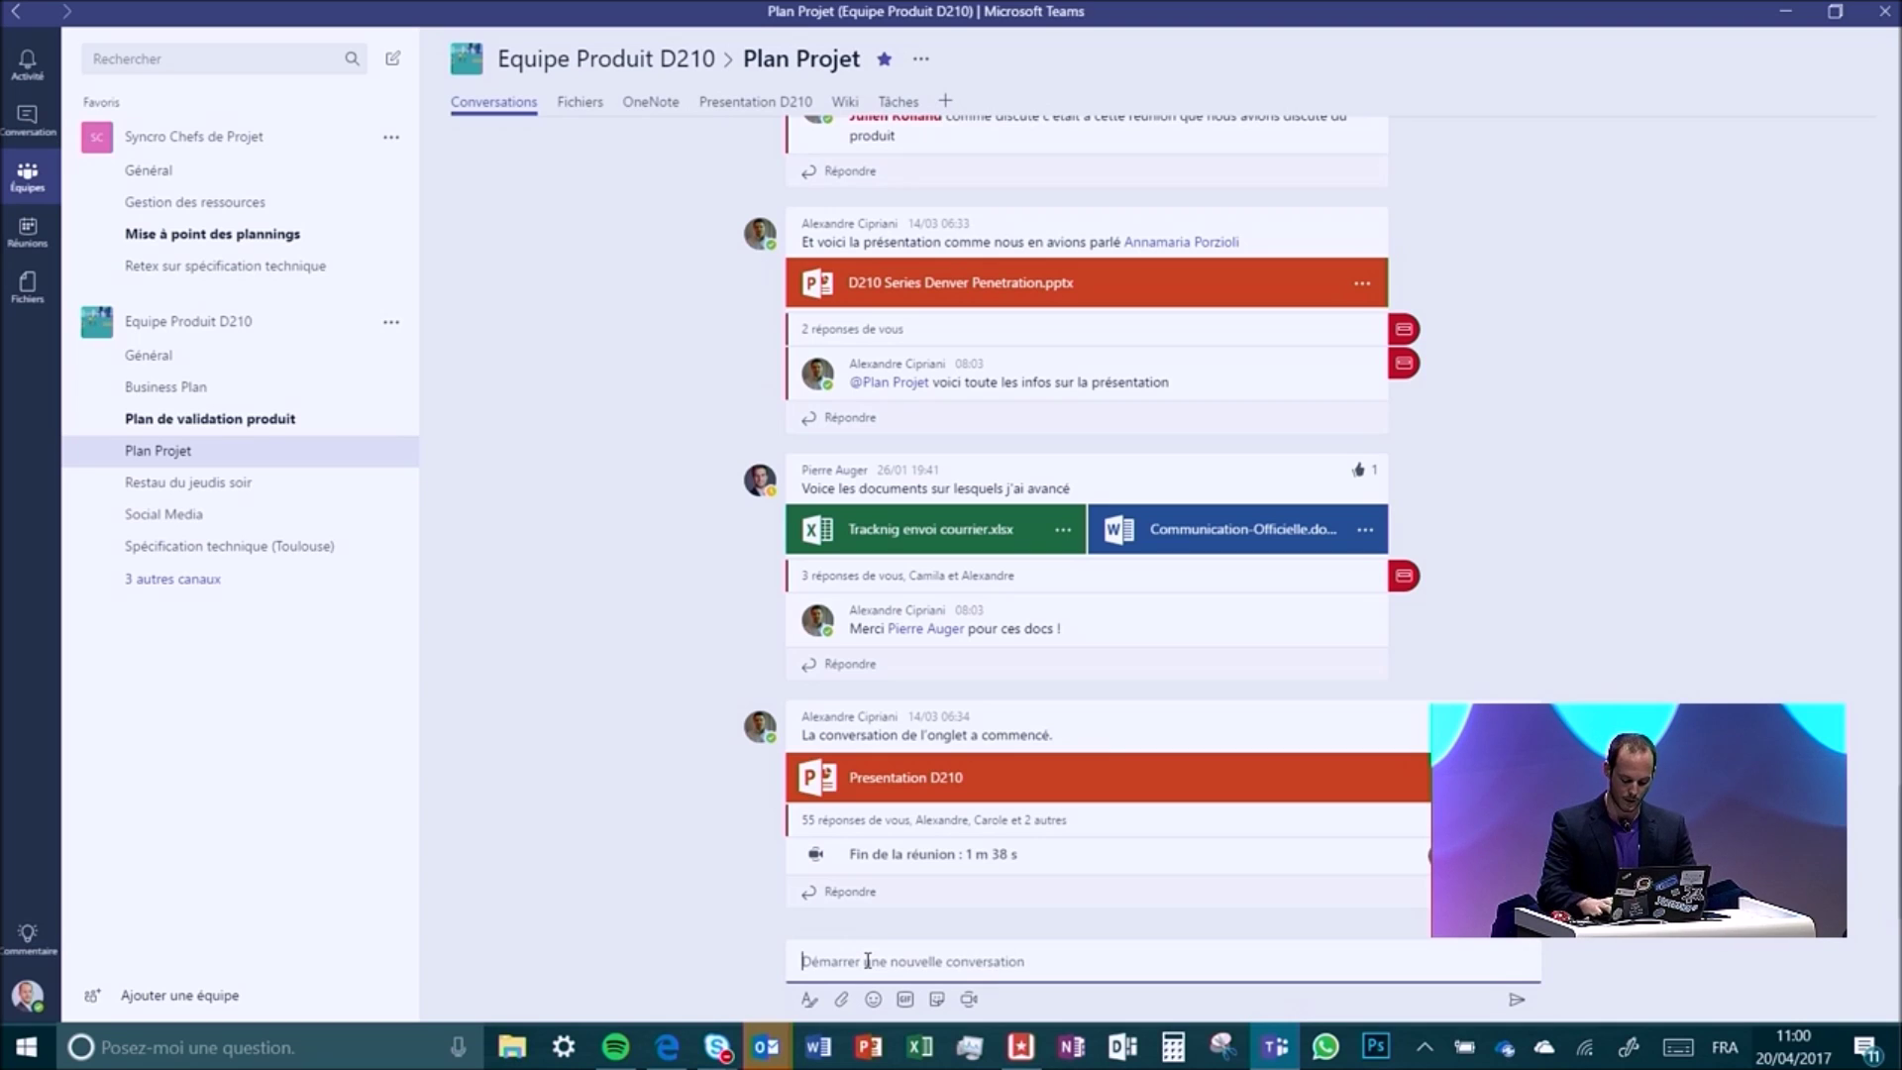
{"action": "type", "text": "@Alexan"}
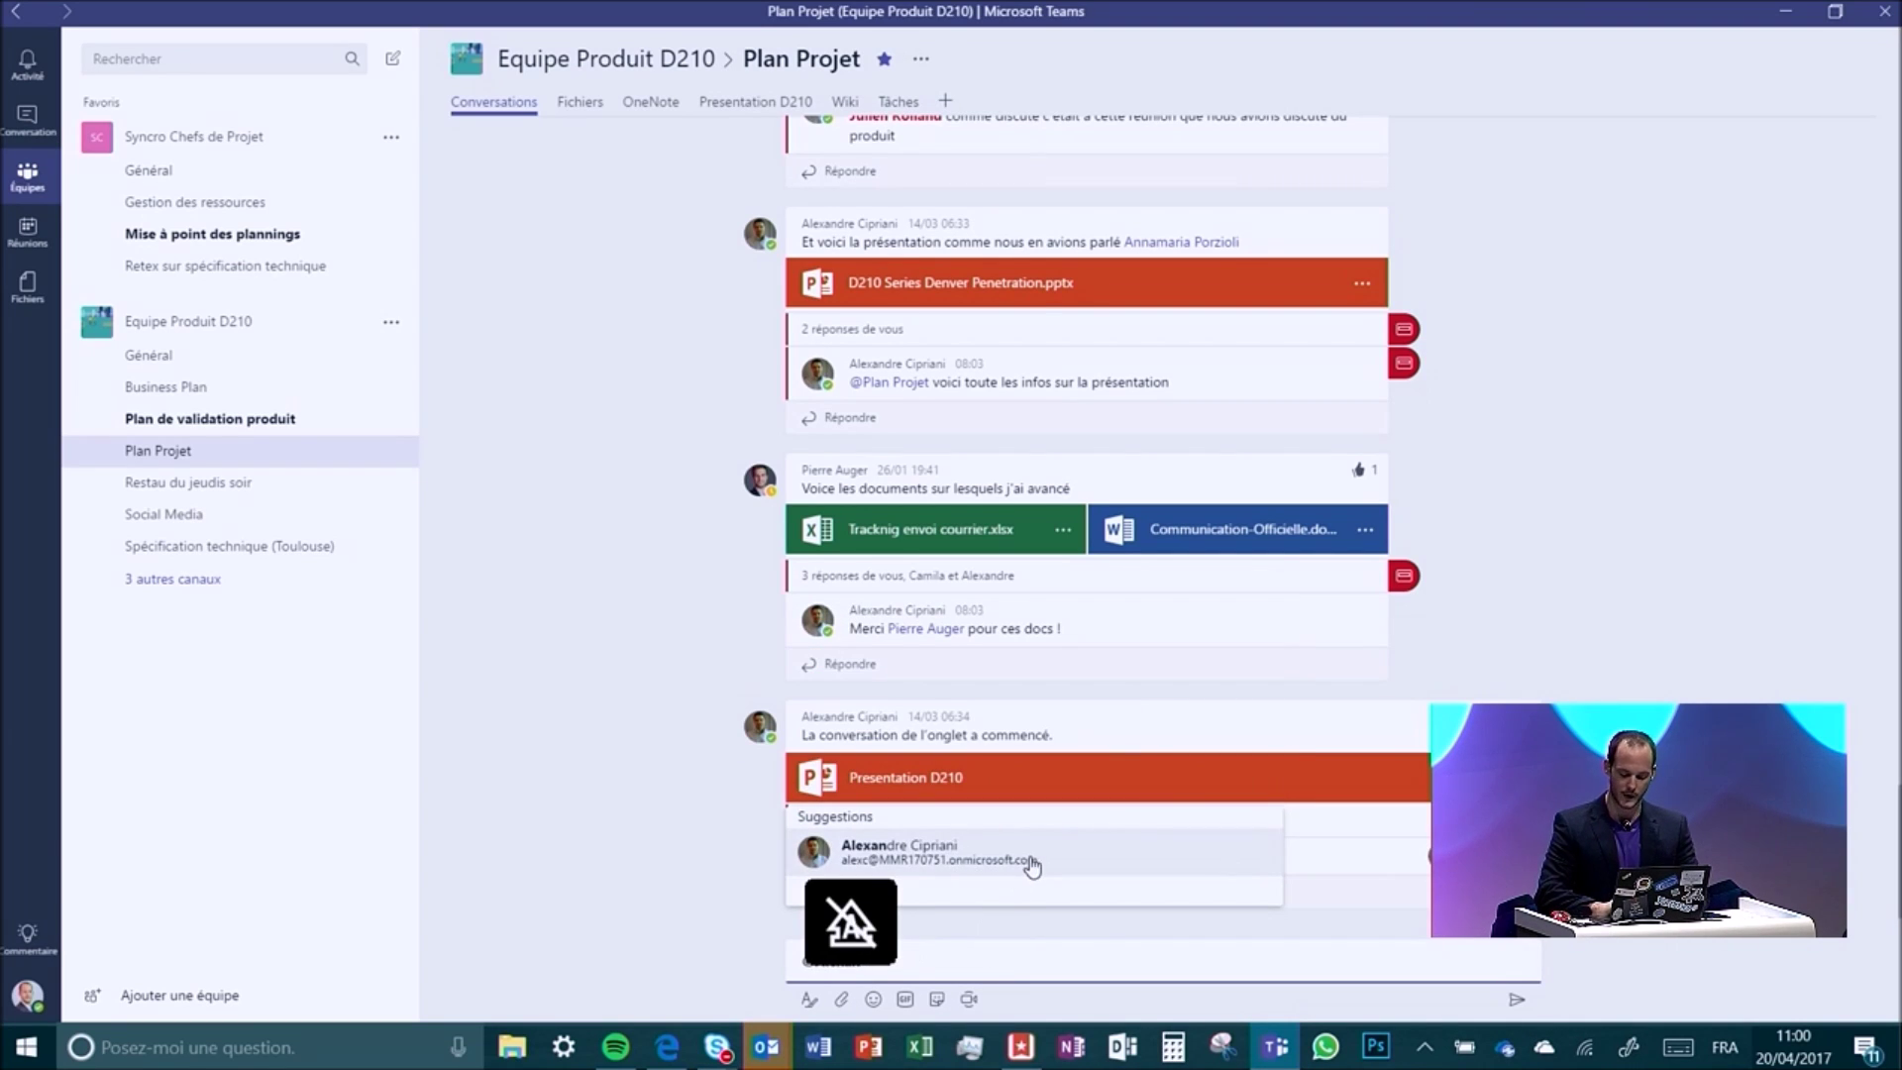
{"action": "left_click", "coordinate": [1030, 862]}
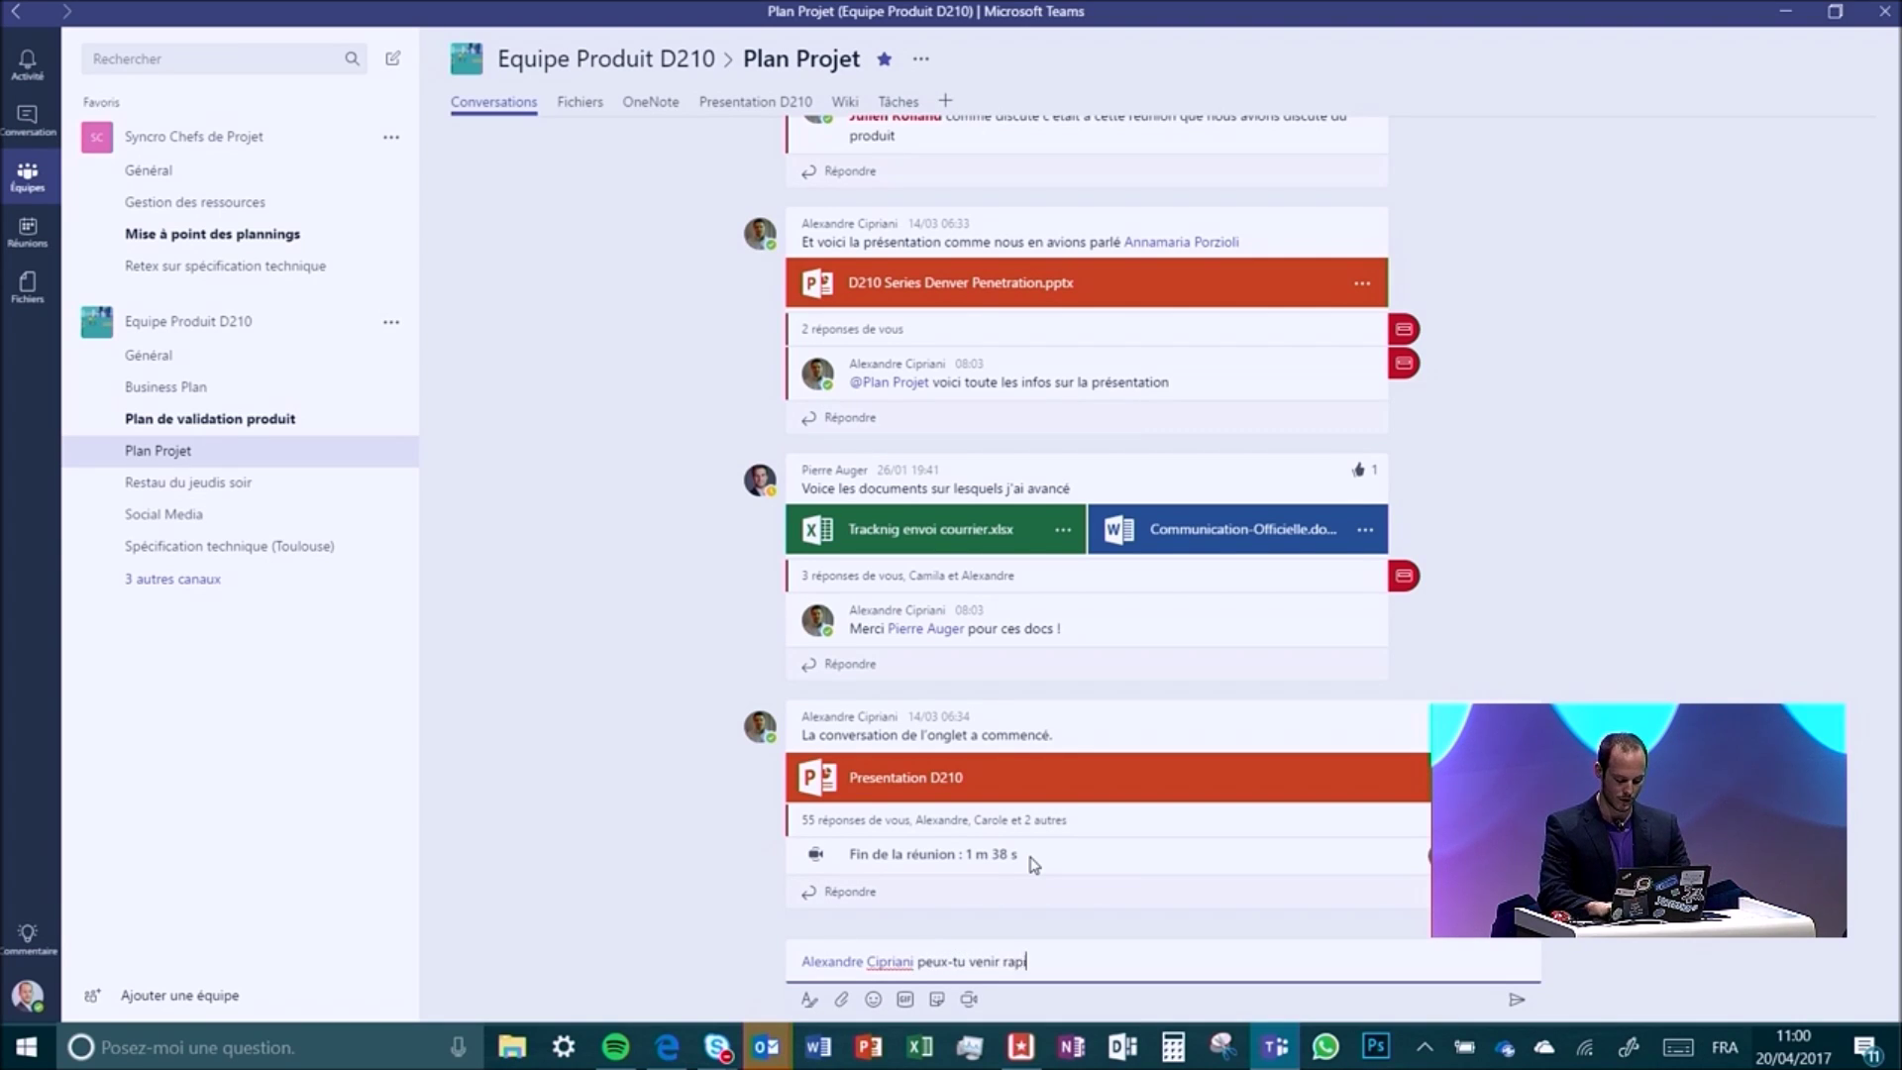
{"action": "type", "text": "peux-tu venir rapidement sur Toulouse"}
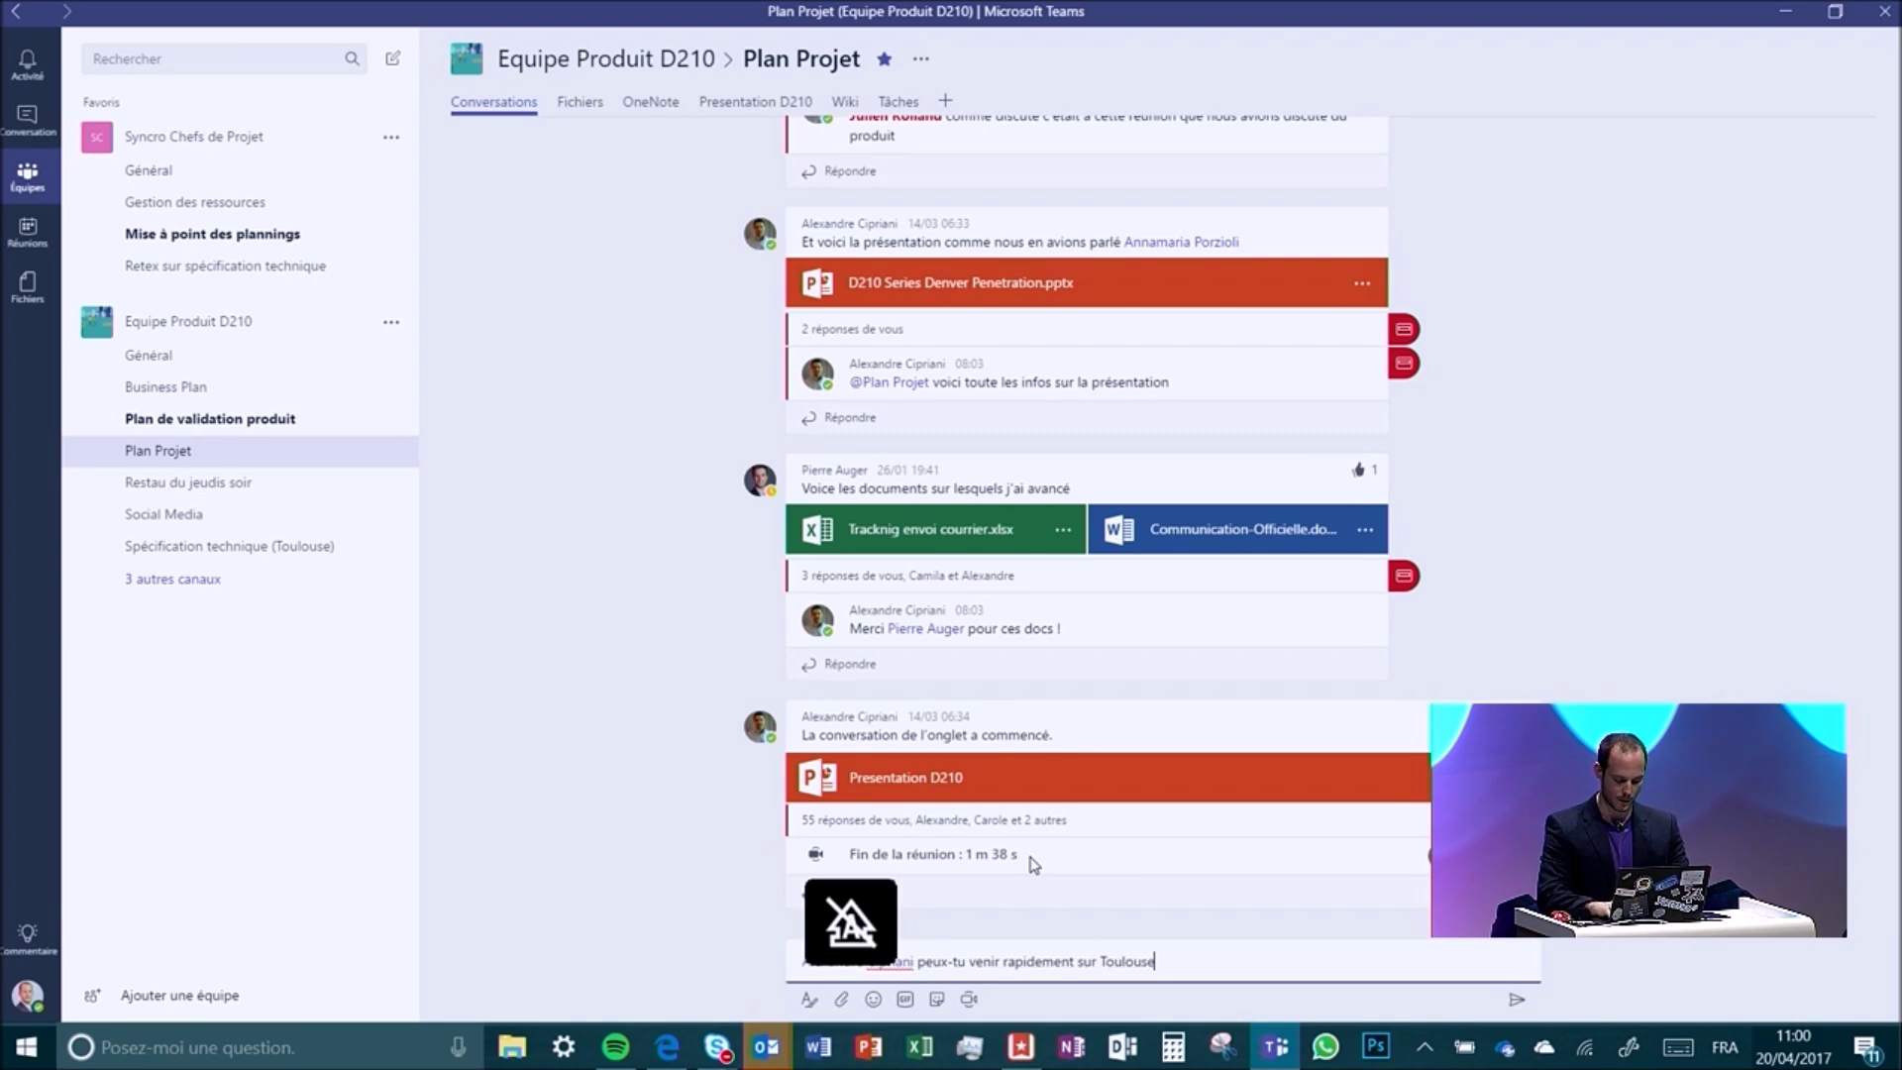
{"action": "type", "text": " ?"}
{"action": "key", "text": "Return"}
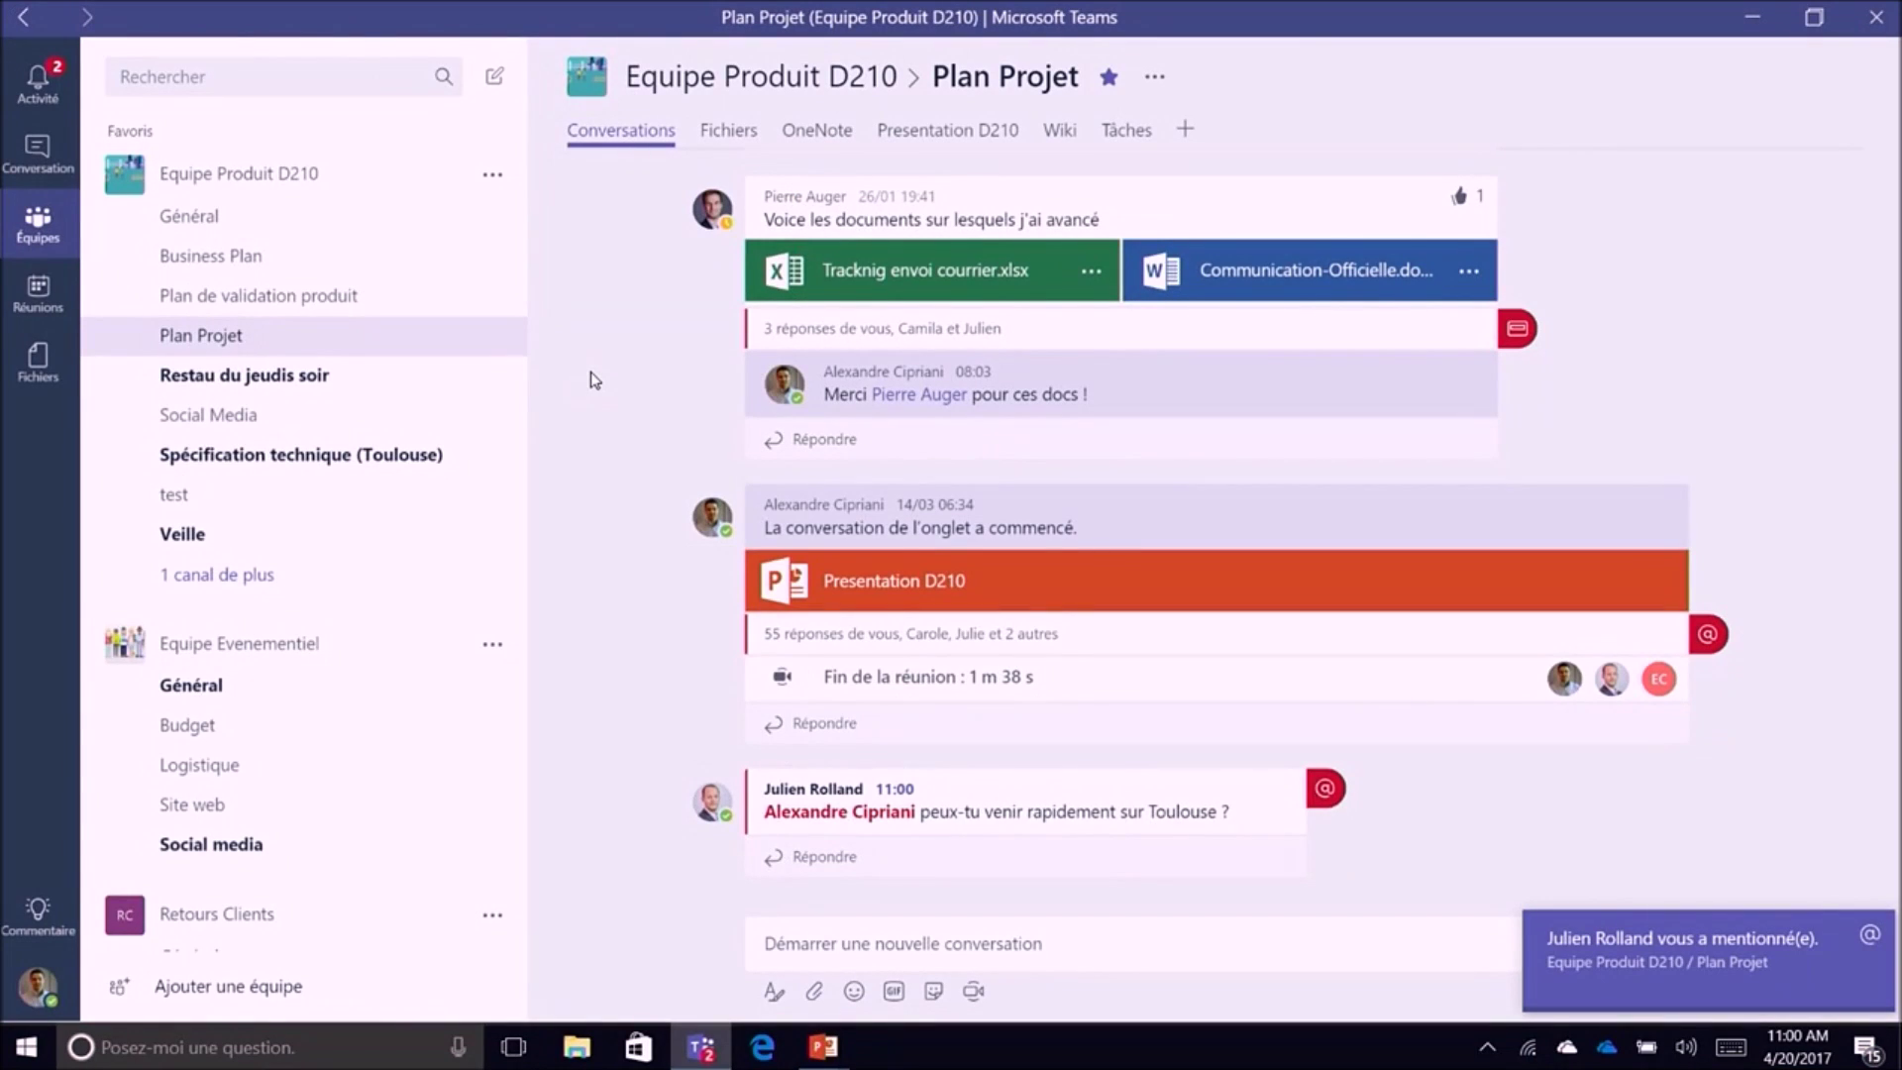
Step: Reply to the Toulouse request by mentioning the KAYAK bot with the flight query "from paris to toulouse on friday"
{"action": "left_click", "coordinate": [841, 859]}
{"action": "type", "text": "@kaya"}
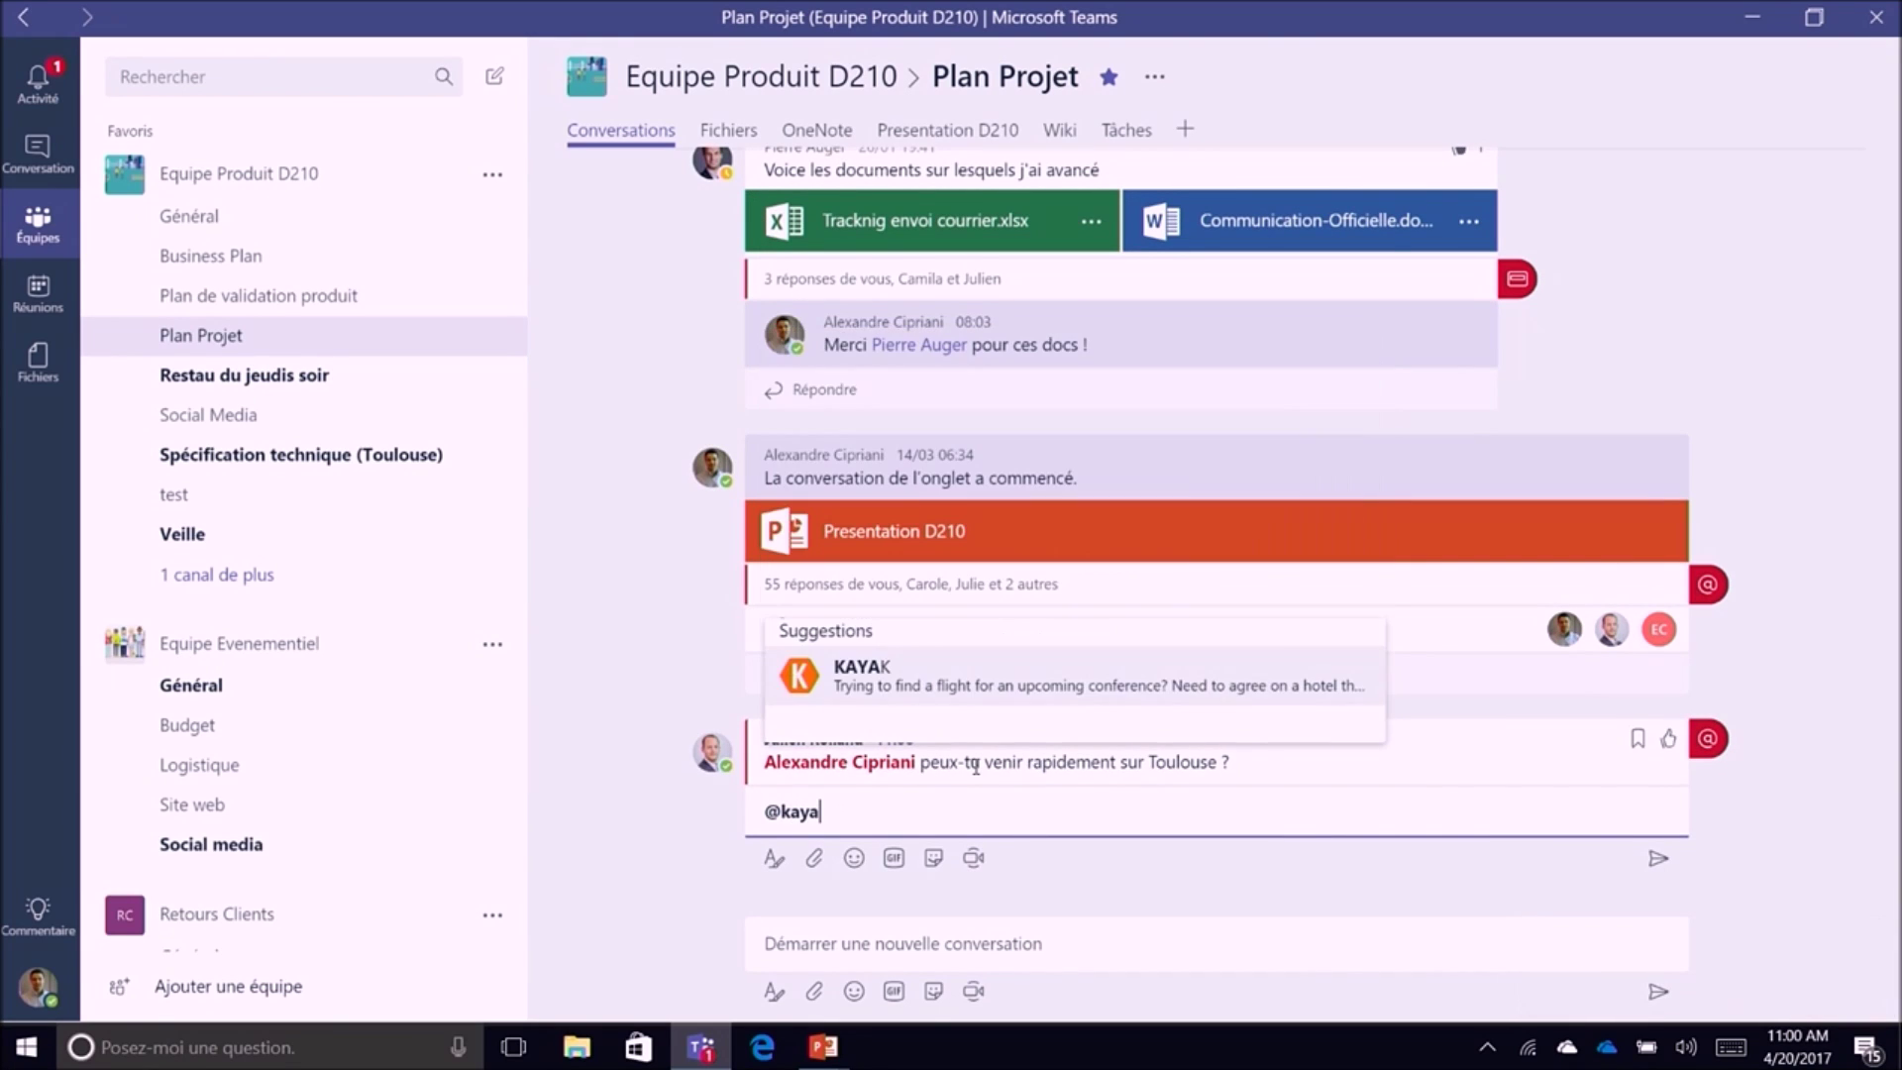
{"action": "key", "text": "Return"}
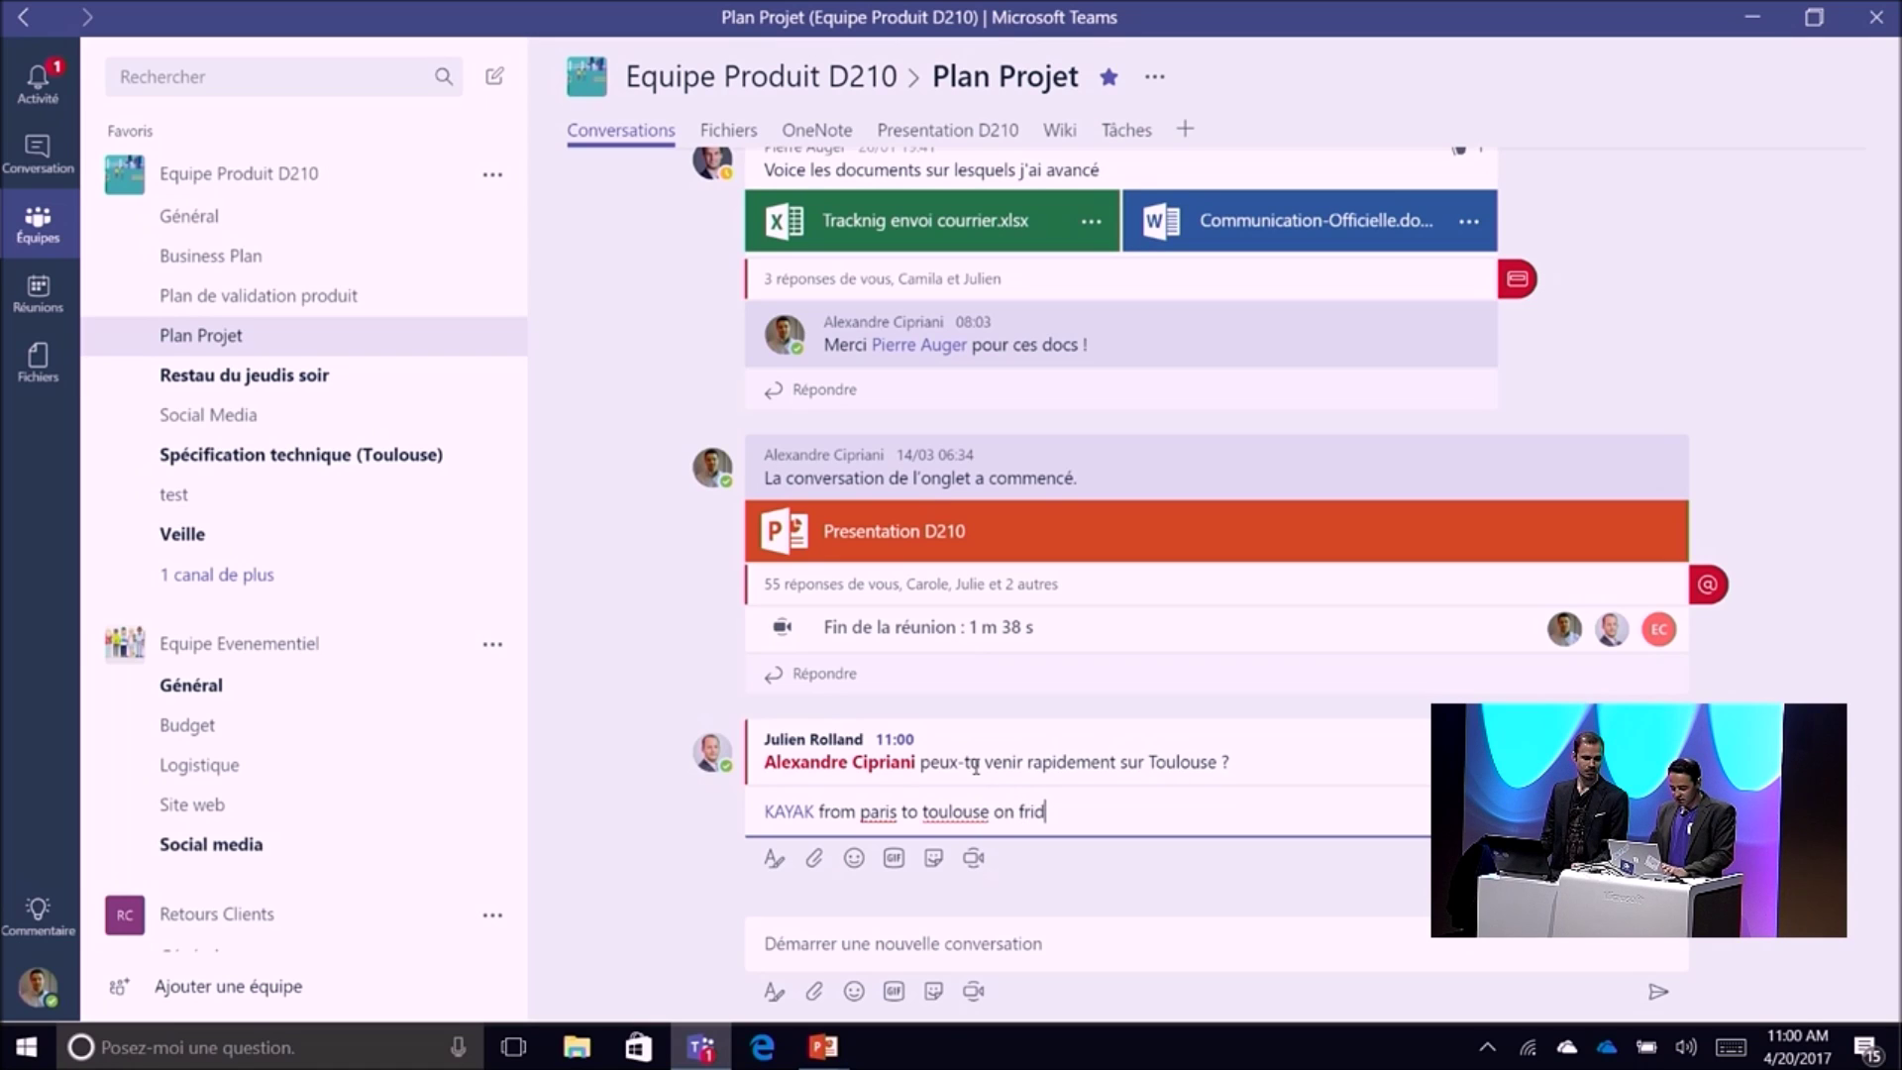
{"action": "key", "text": "Return"}
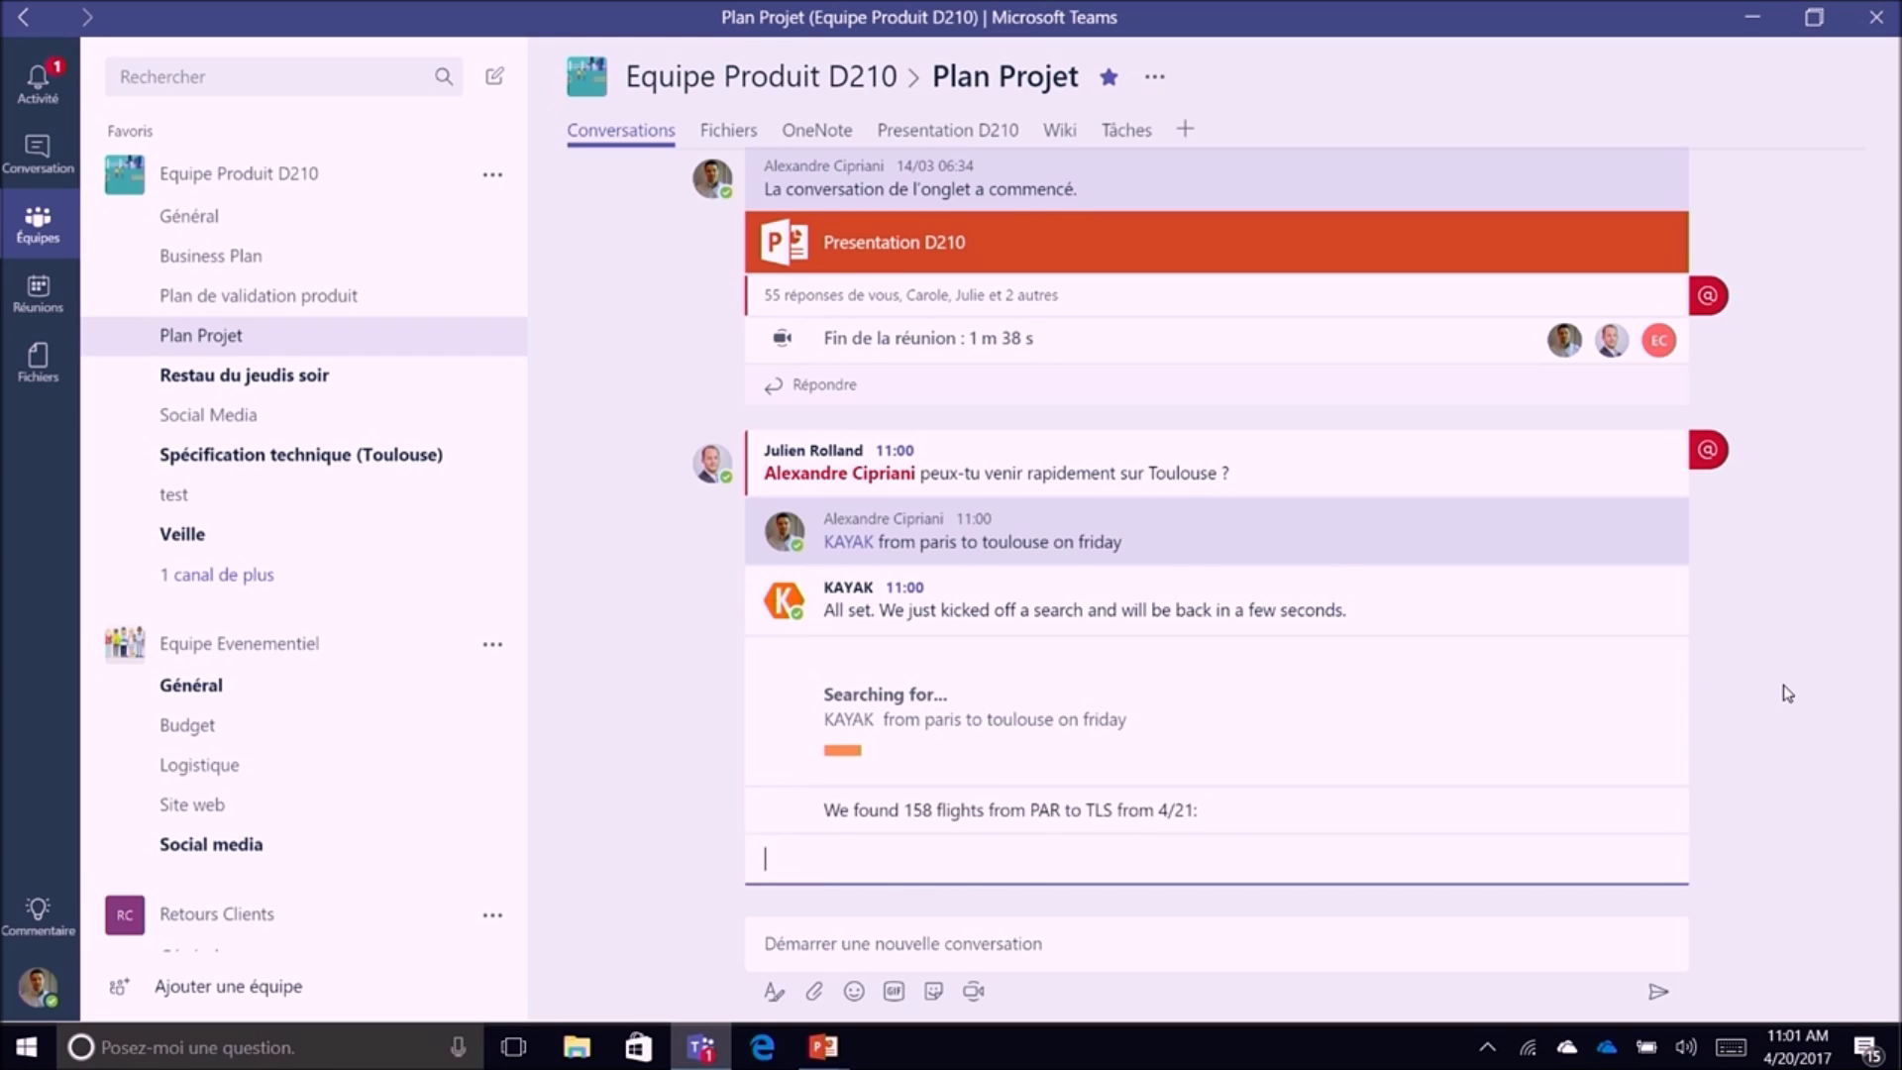
Step: Reply "J'arrive à 9h50 !" below the KAYAK flight results and play the animated GIF in the colleague's answer
{"action": "scroll", "coordinate": [1787, 694], "scroll_direction": "up", "scroll_amount": 5}
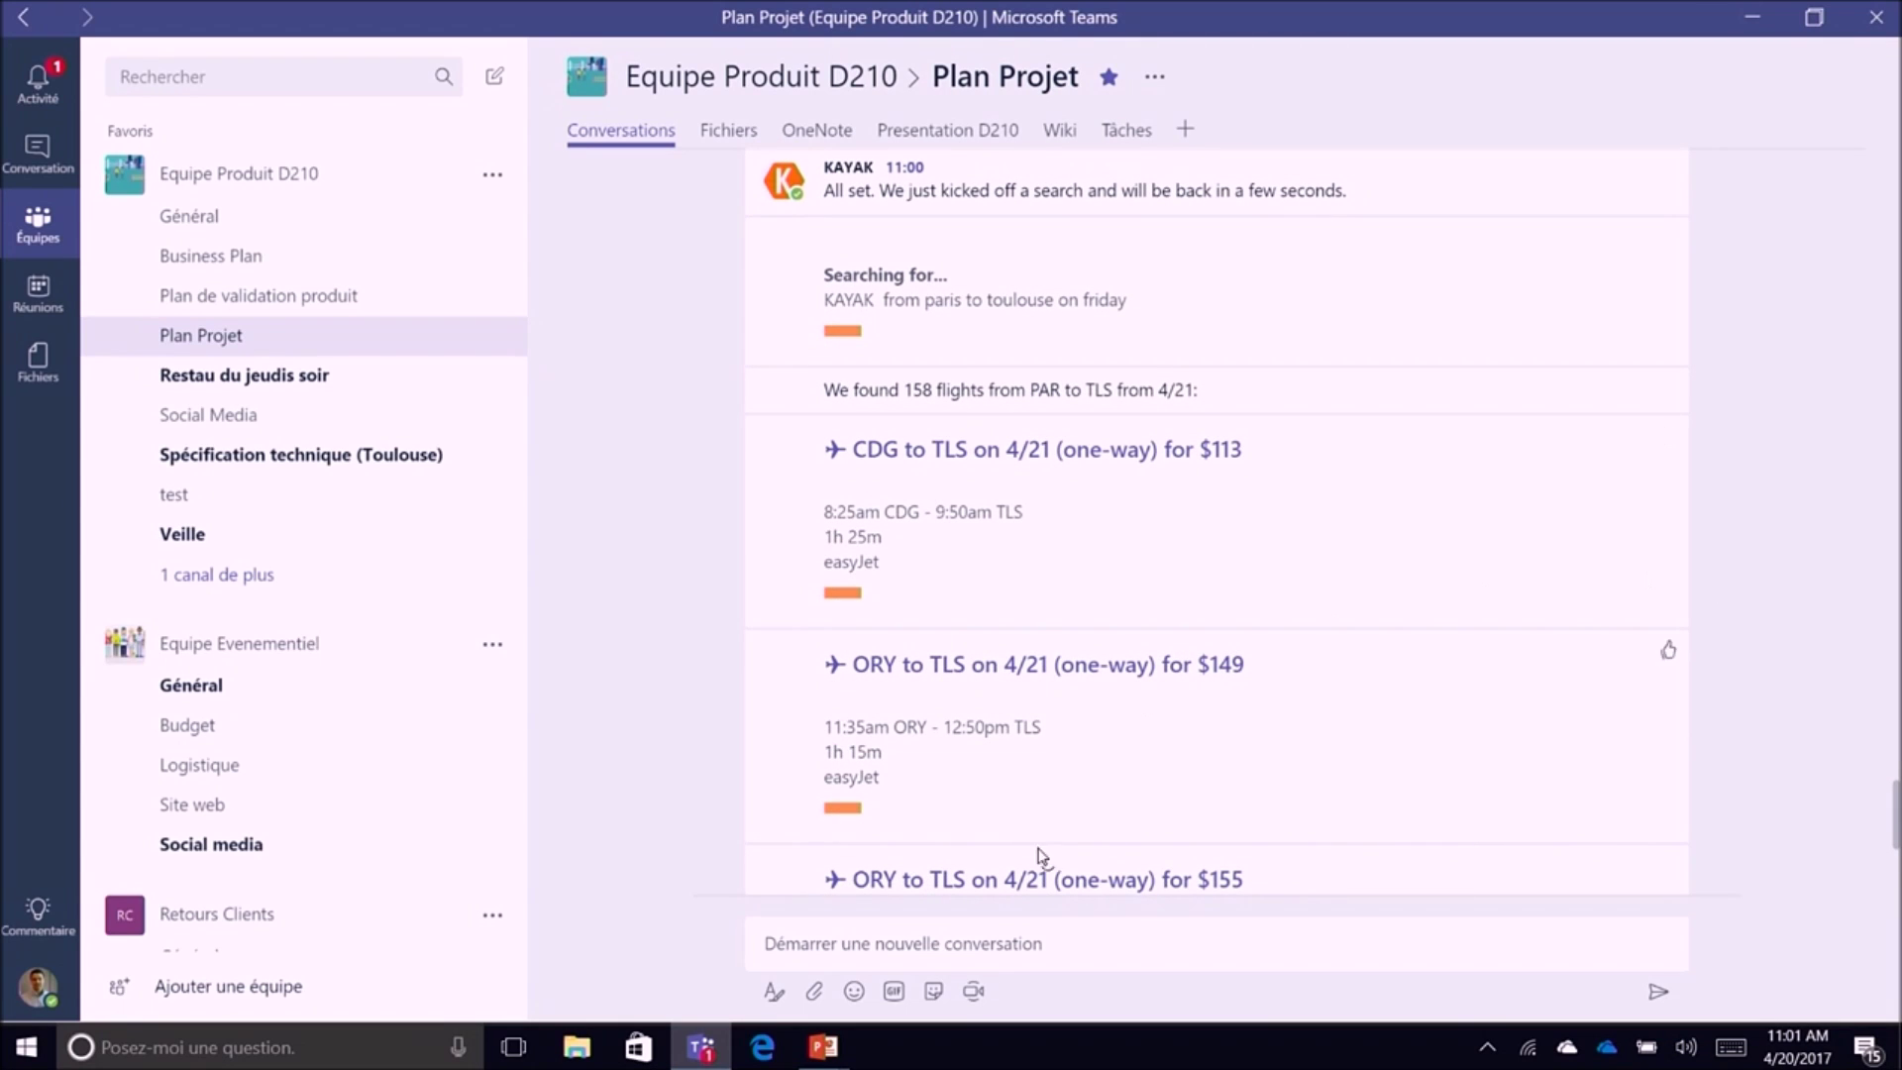
{"action": "left_click", "coordinate": [947, 944]}
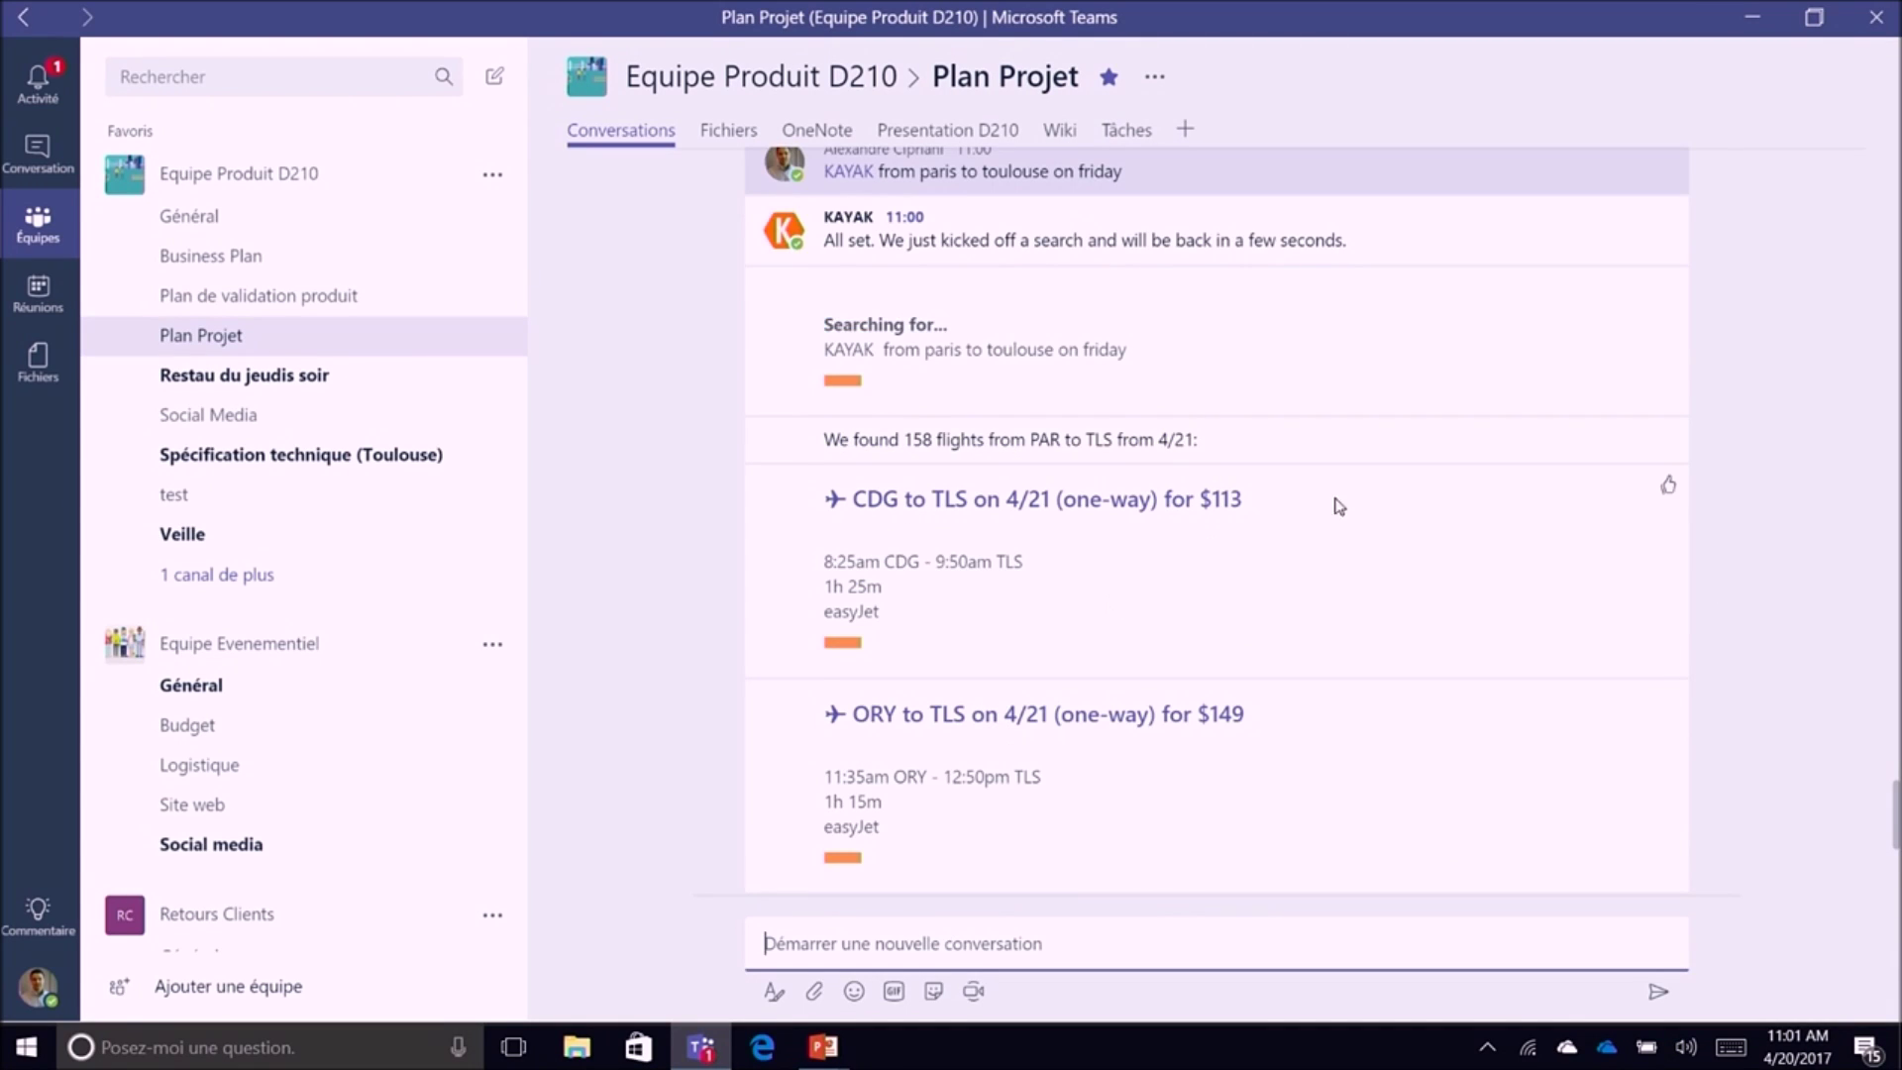
{"action": "scroll", "coordinate": [1262, 518], "scroll_direction": "down", "scroll_amount": 4}
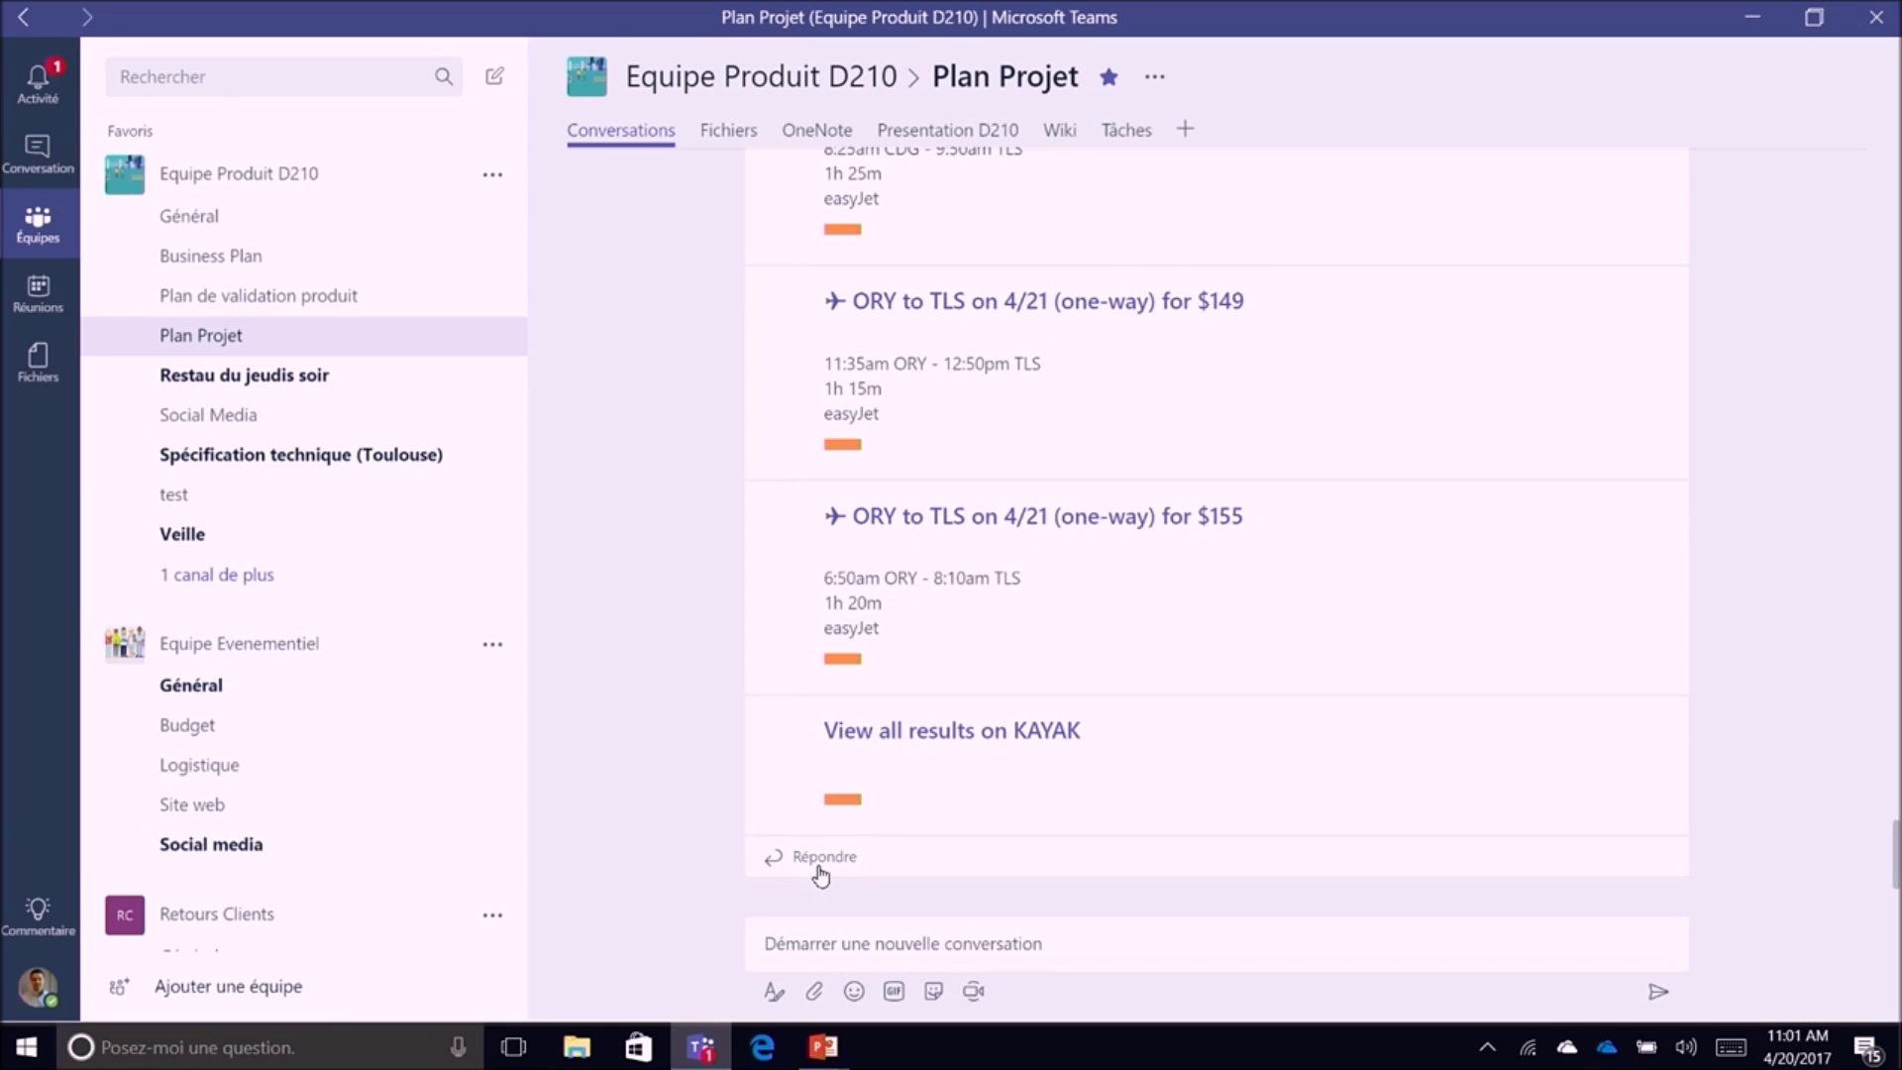
{"action": "left_click", "coordinate": [821, 872]}
{"action": "type", "text": "J'arrive à 9h"}
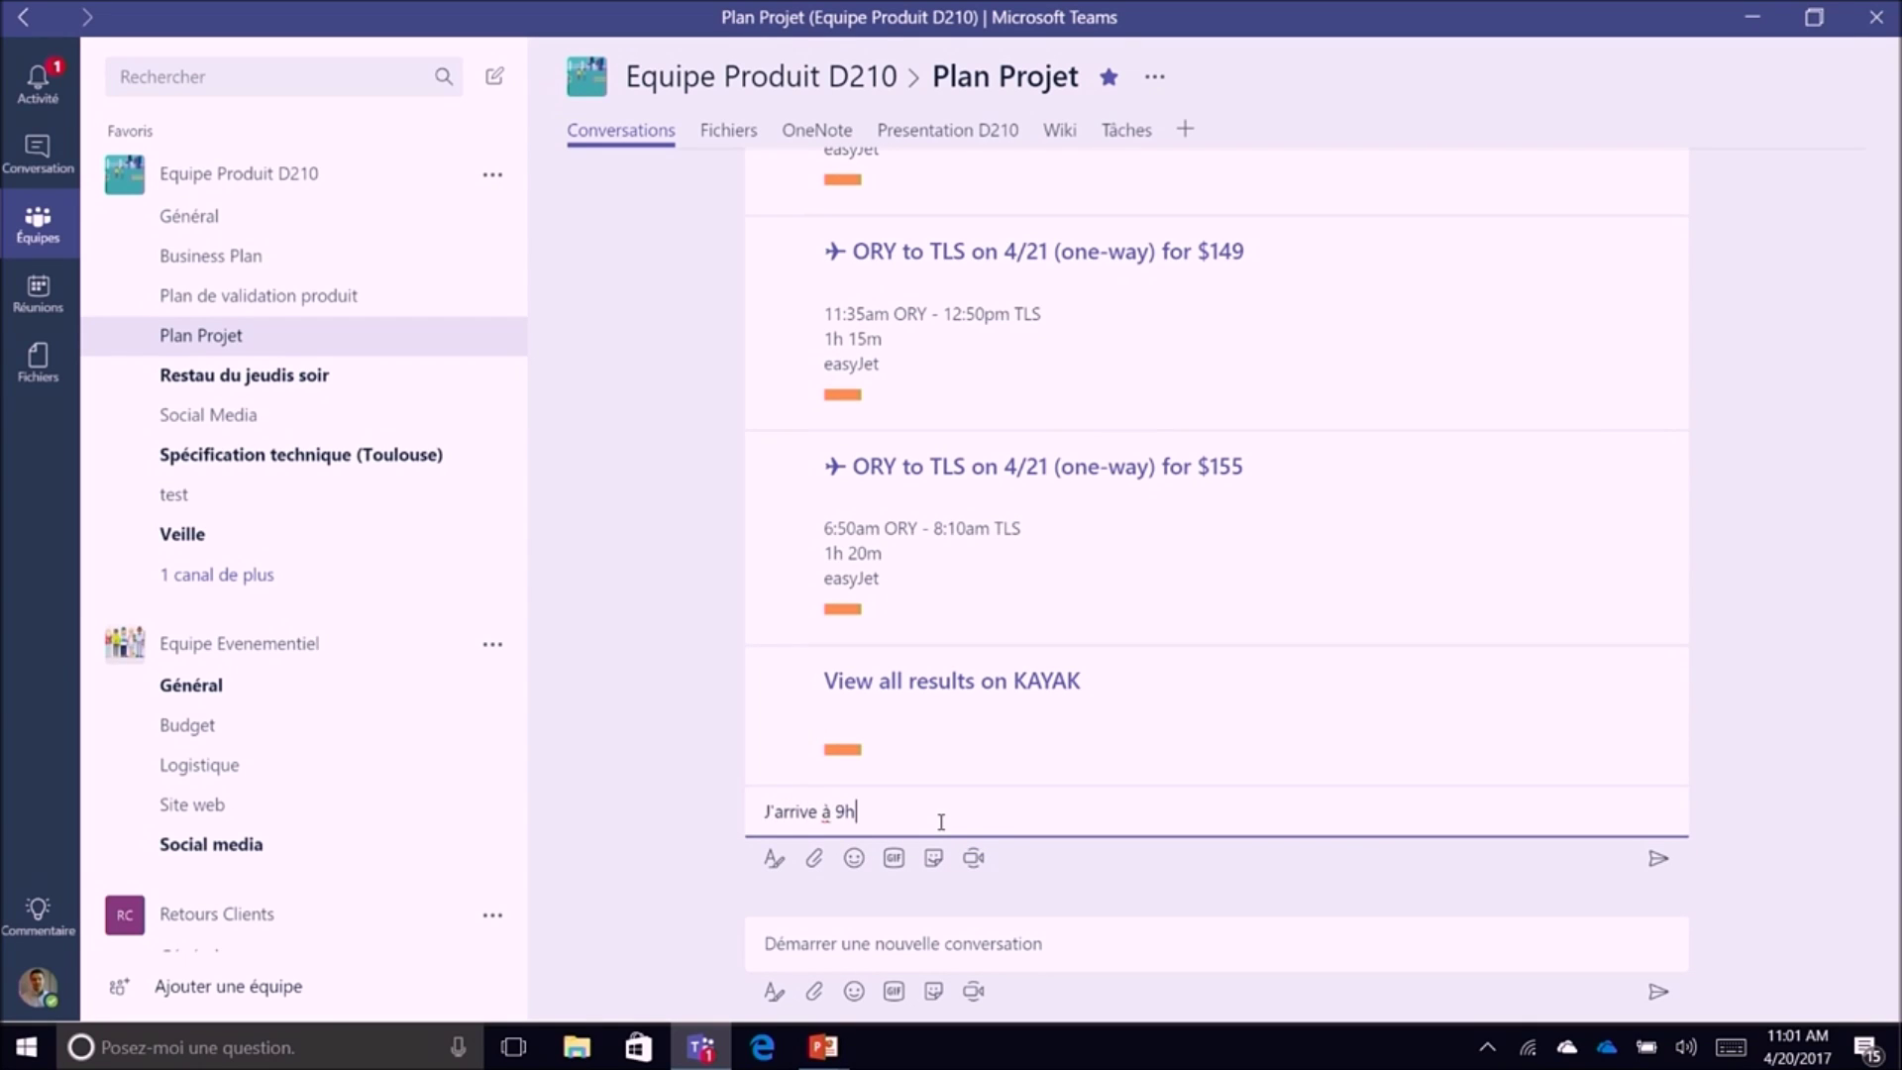
{"action": "type", "text": "50 !"}
{"action": "key", "text": "Return"}
{"action": "key", "text": "Escape"}
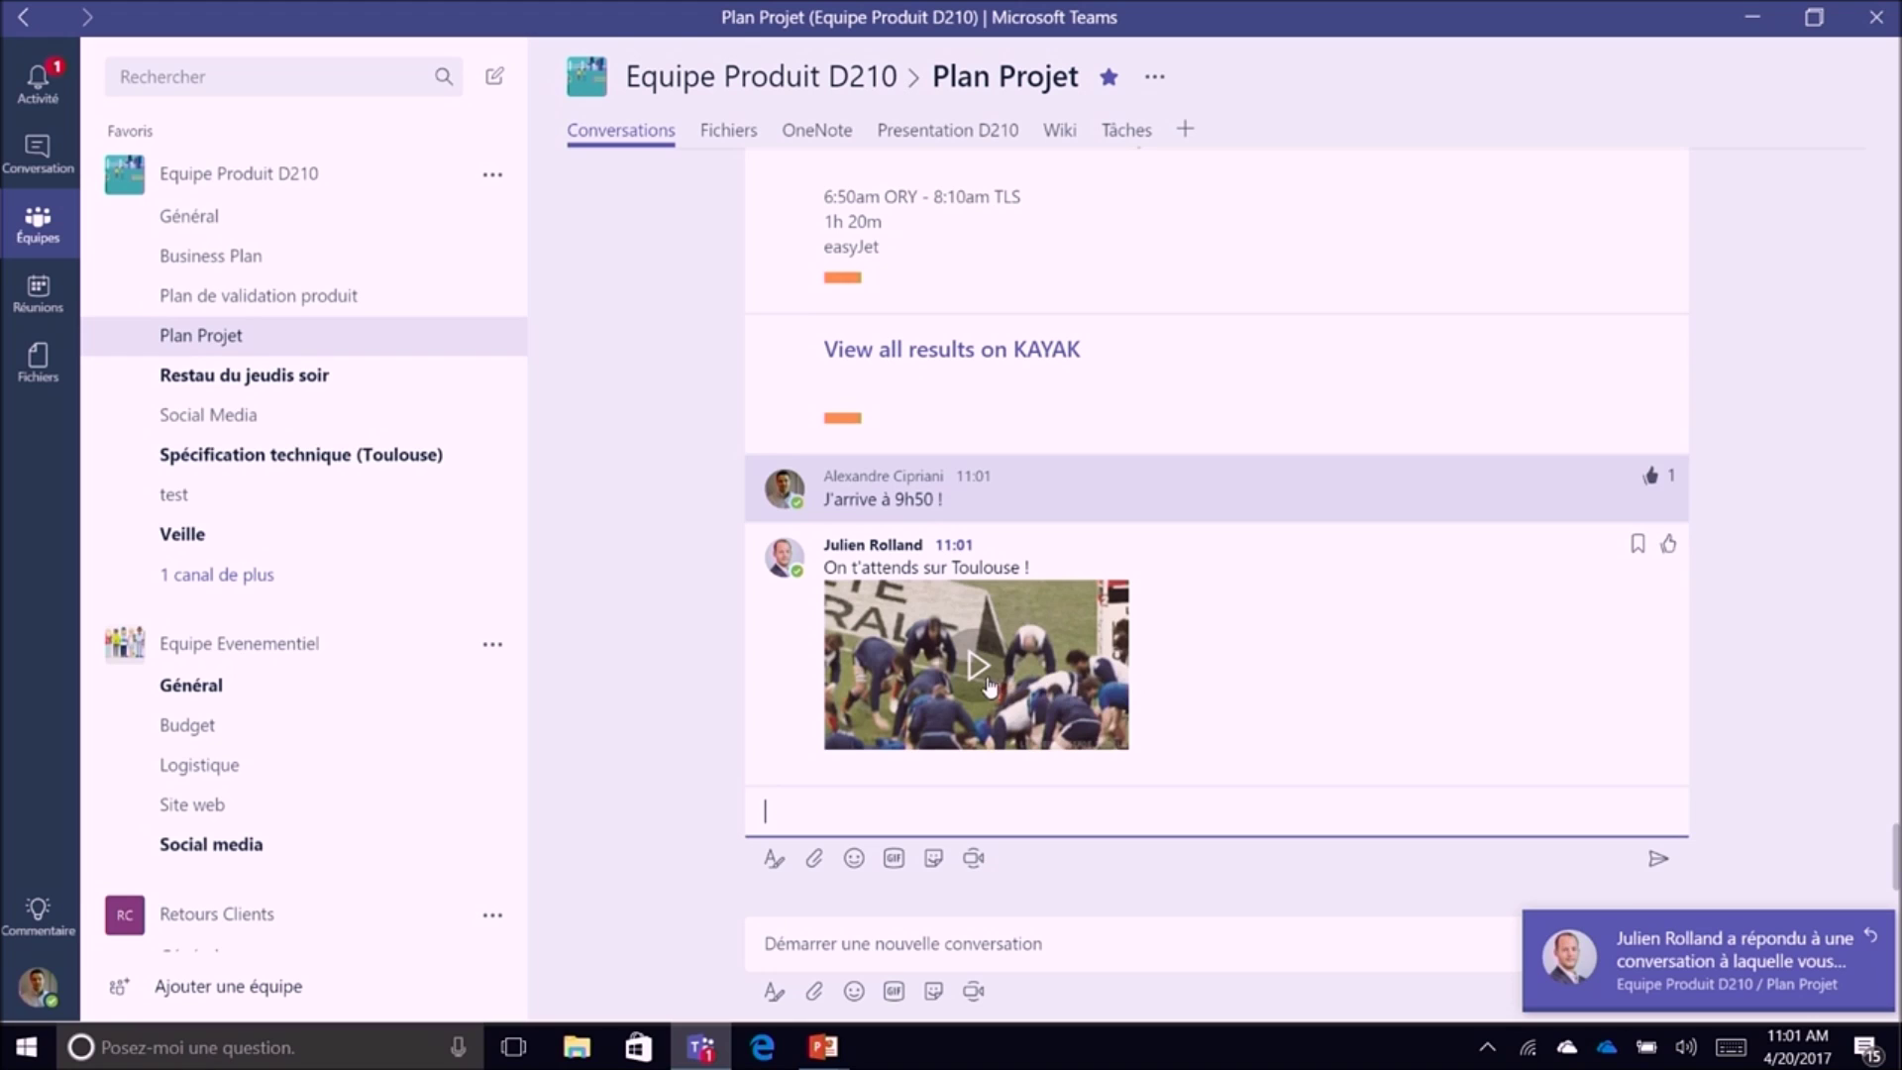
{"action": "left_click", "coordinate": [848, 696]}
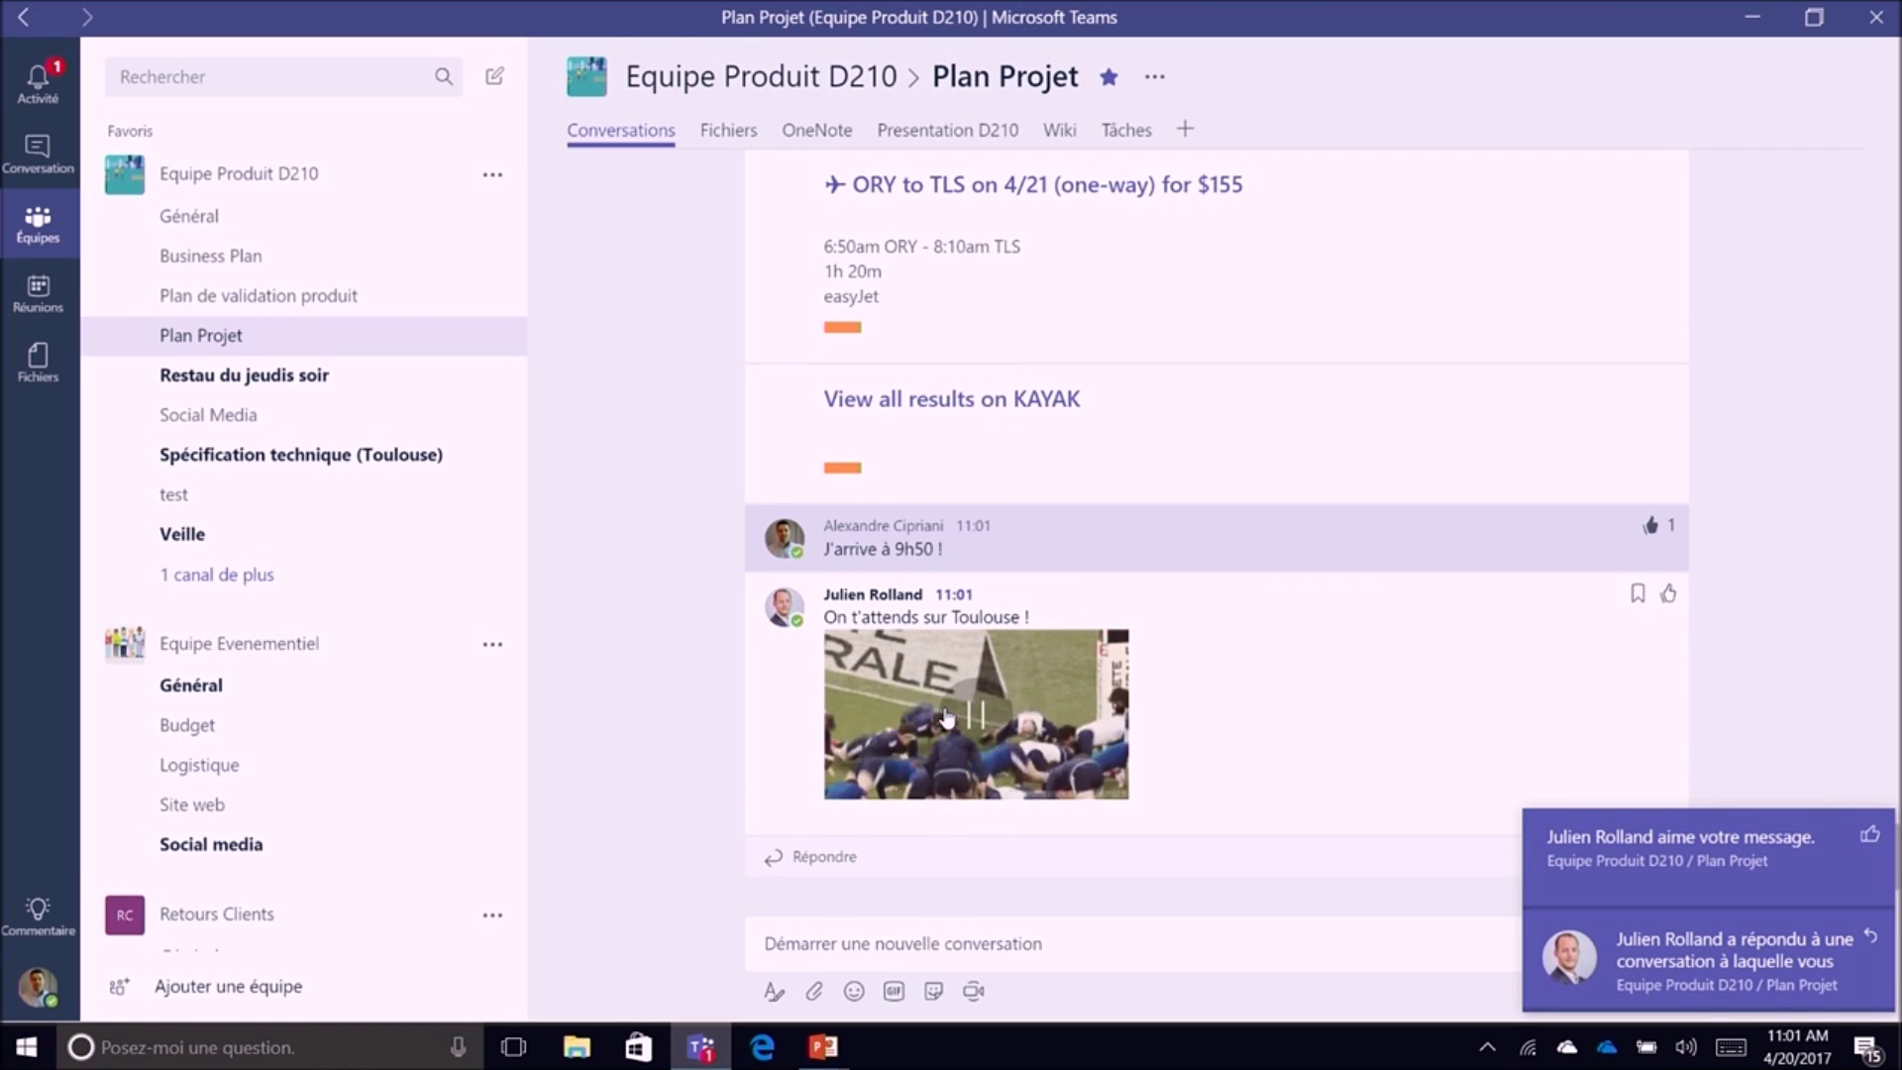